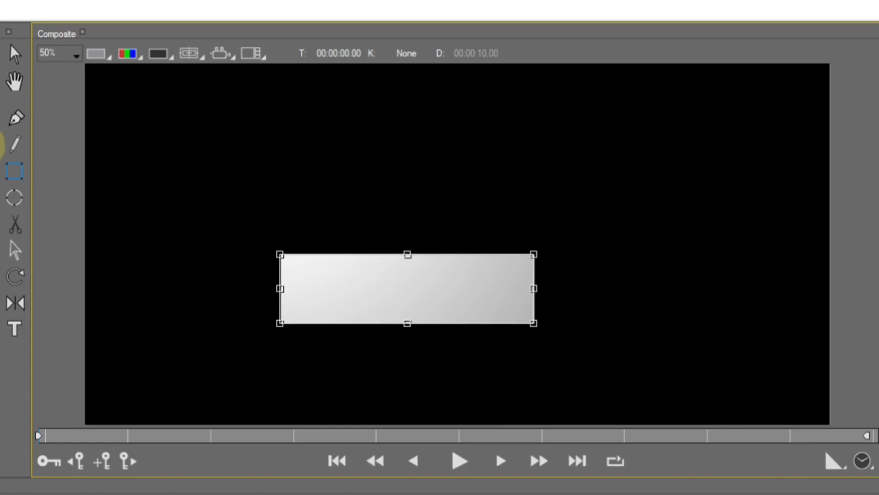
- Switch to the Pen tool, select the rectangle's lower corner points, and undo the stray spline point placed outside the shape
{"action": "left_click", "coordinate": [14, 118]}
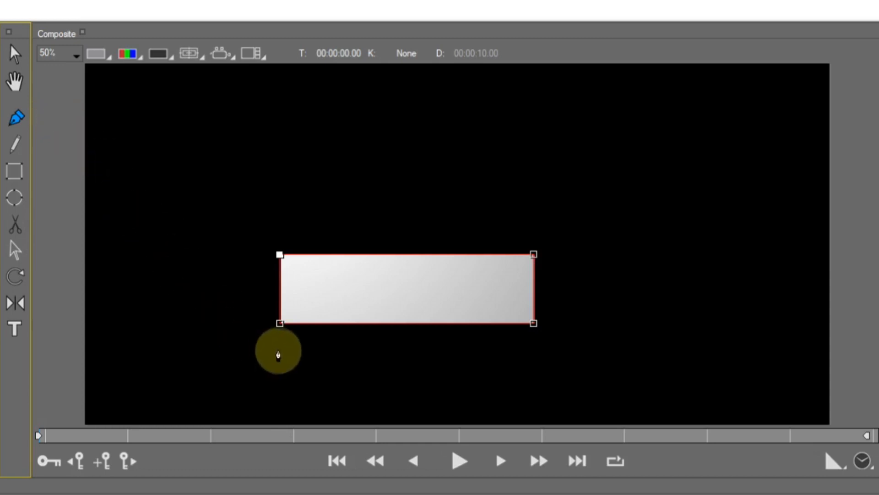
{"action": "left_click", "coordinate": [280, 324]}
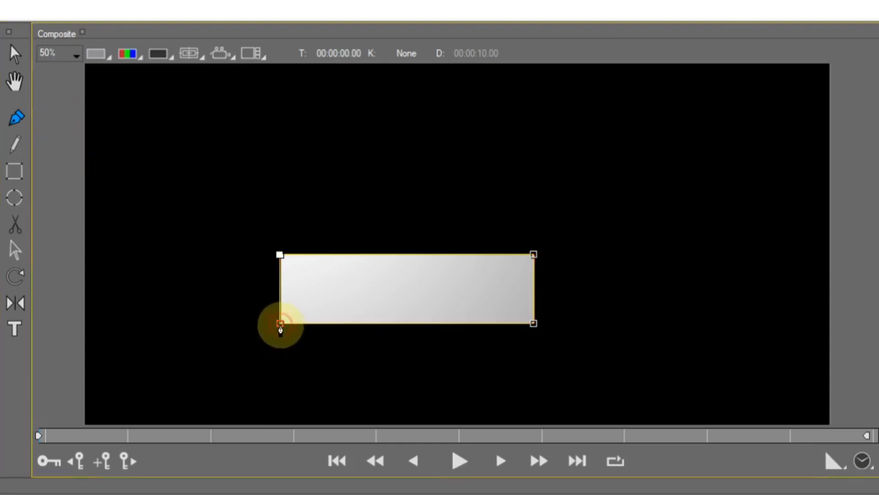
{"action": "left_click", "coordinate": [534, 325]}
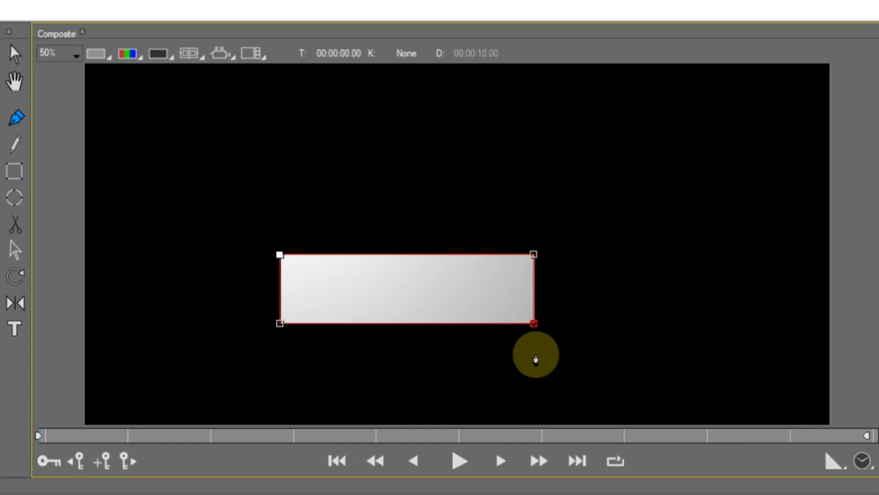
{"action": "left_click", "coordinate": [515, 340]}
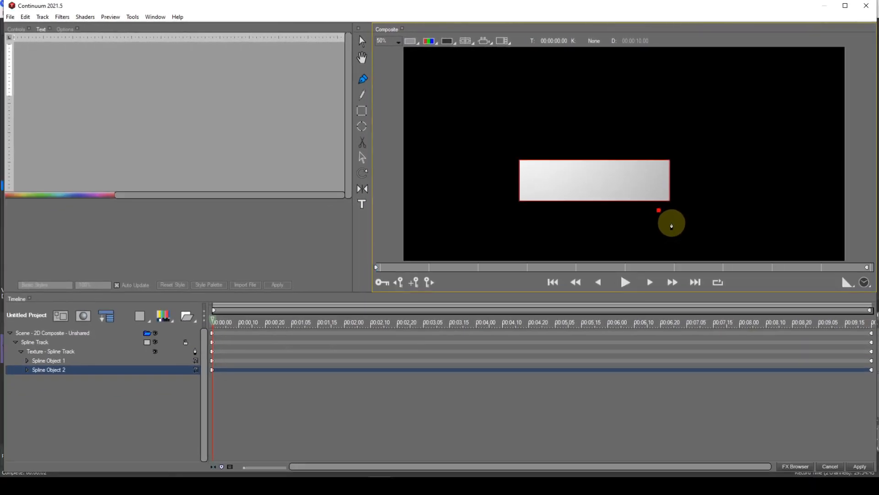
{"action": "key", "text": "ctrl+z"}
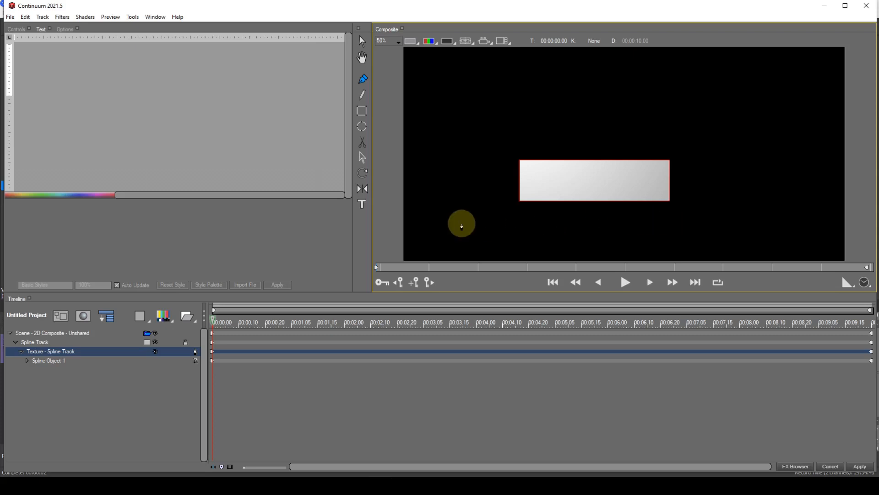
- Reselect the rectangle's spline object and move its upper-right corner point up and slightly to the right
{"action": "left_click", "coordinate": [36, 342]}
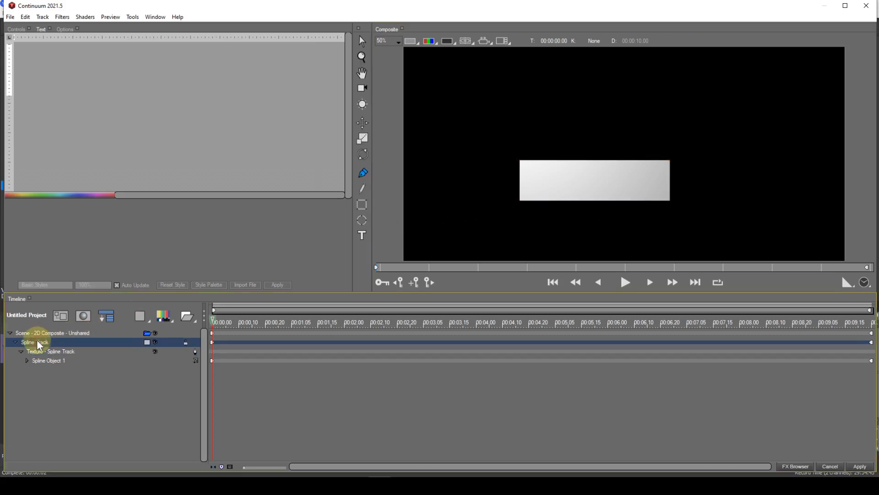
{"action": "left_click", "coordinate": [48, 362]}
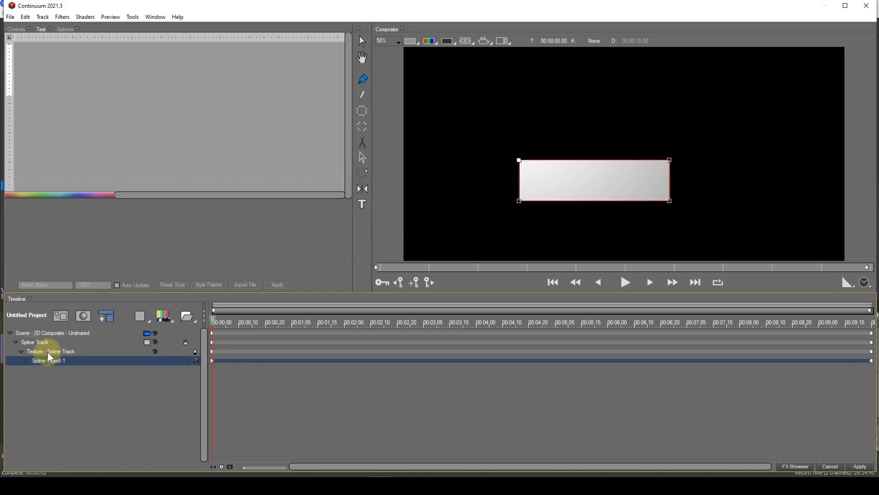
{"action": "left_click", "coordinate": [51, 353]}
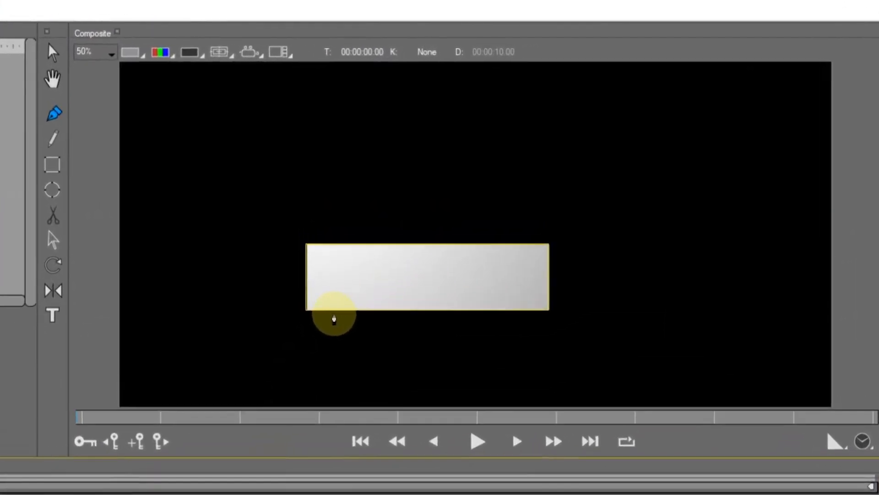
{"action": "left_click", "coordinate": [468, 241]}
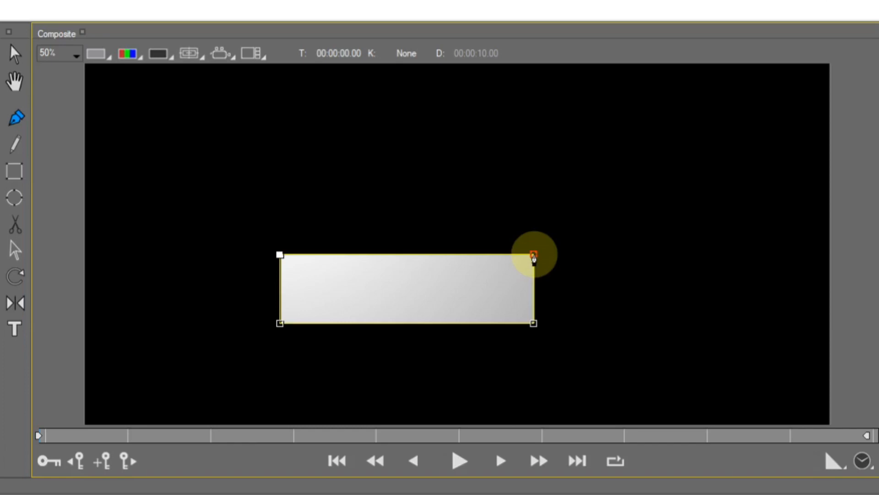
{"action": "left_click_drag", "start_coordinate": [534, 255], "coordinate": [545, 222]}
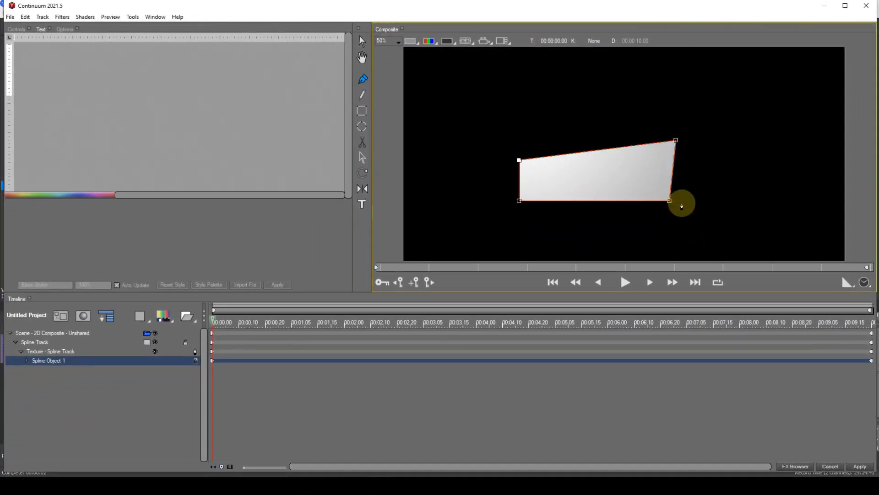
- Nudge the shape's lower-right corner point down and to the right, using larger and smaller increments
{"action": "left_click", "coordinate": [669, 201]}
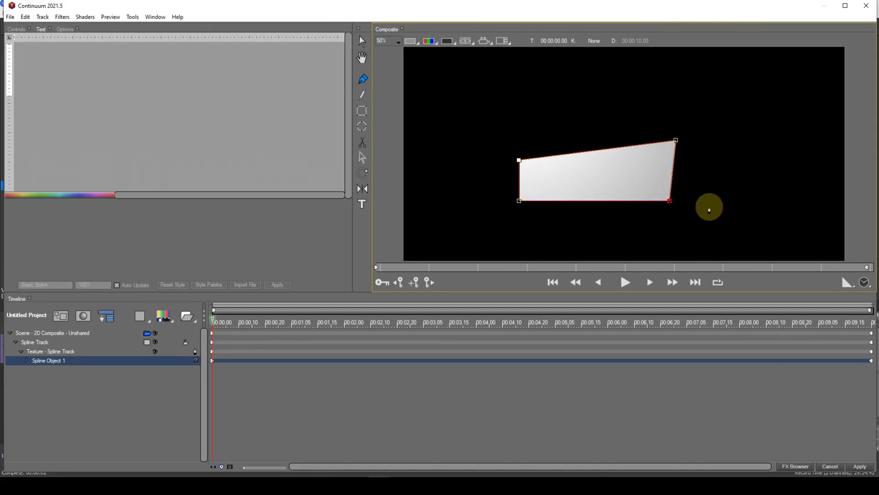
{"action": "key", "text": "ctrl"}
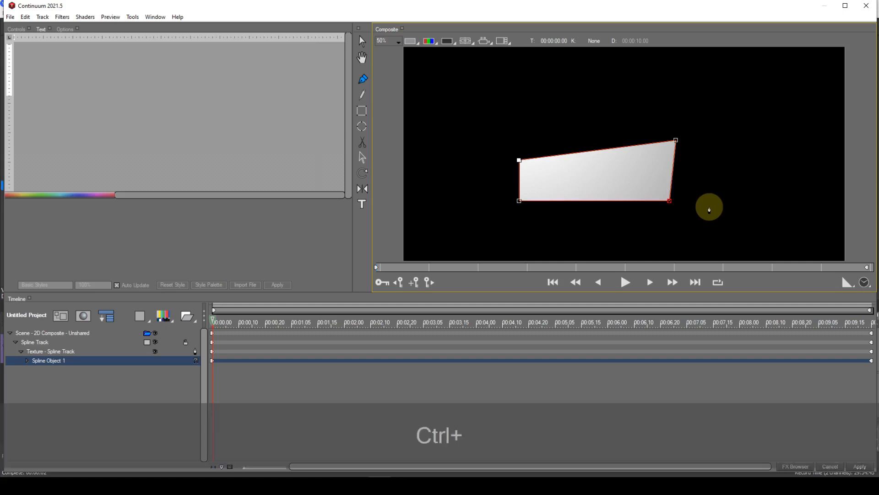
{"action": "key", "text": "ctrl+Down"}
{"action": "key", "text": "ctrl+Down"}
{"action": "key", "text": "ctrl+Down"}
{"action": "key", "text": "ctrl+Down"}
{"action": "key", "text": "ctrl+Down"}
{"action": "key", "text": "ctrl+Down"}
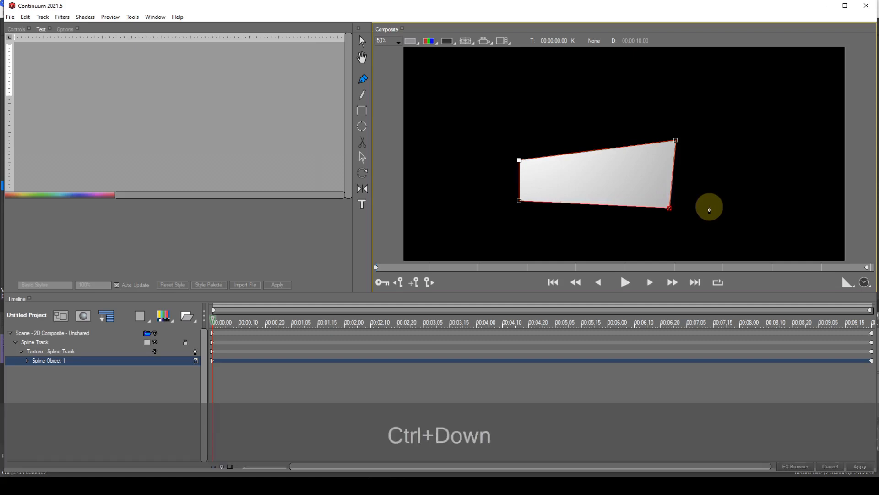
{"action": "key", "text": "ctrl+Right"}
{"action": "key", "text": "ctrl+Right"}
{"action": "key", "text": "Right"}
{"action": "key", "text": "Right"}
{"action": "key", "text": "Right"}
{"action": "key", "text": "Right"}
{"action": "key", "text": "Right"}
{"action": "key", "text": "Right"}
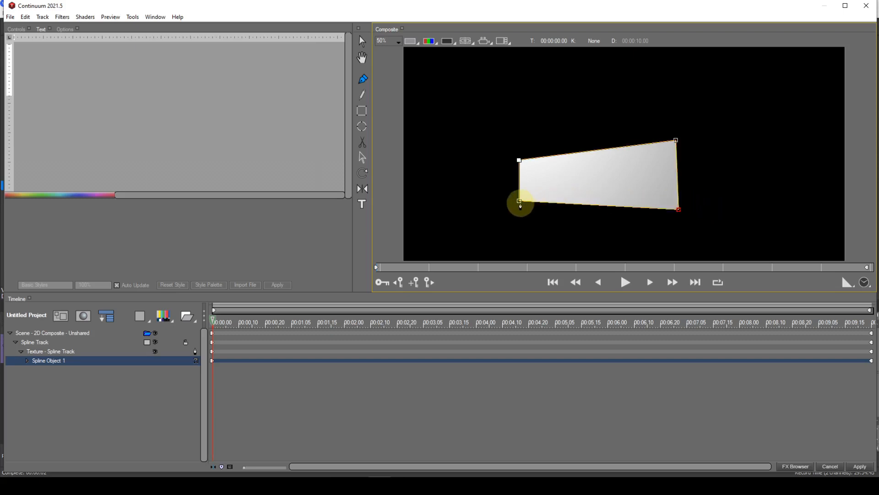
- Add the lower-left corner point to the selection and nudge both lower corner points down in large increments
{"action": "left_click", "coordinate": [520, 202], "text": "shift"}
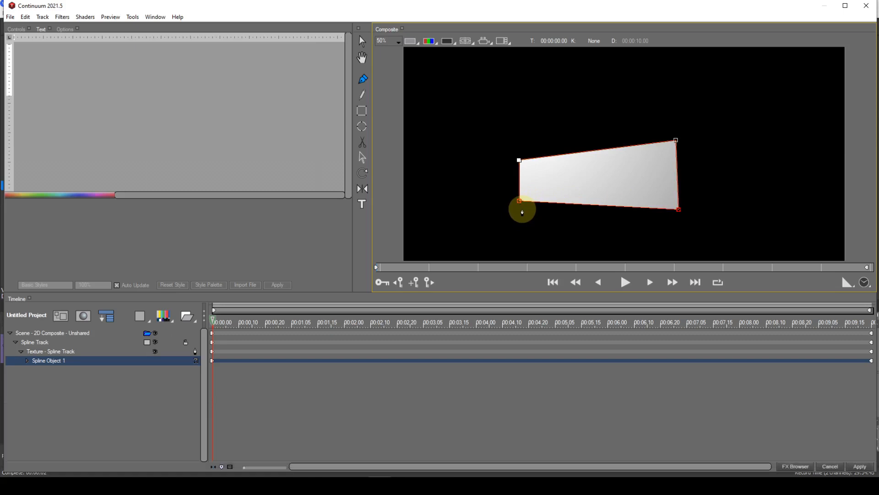
{"action": "key", "text": "ctrl+Down"}
{"action": "key", "text": "ctrl+Down"}
{"action": "key", "text": "ctrl+Down"}
{"action": "key", "text": "ctrl+Down"}
{"action": "key", "text": "ctrl+Down"}
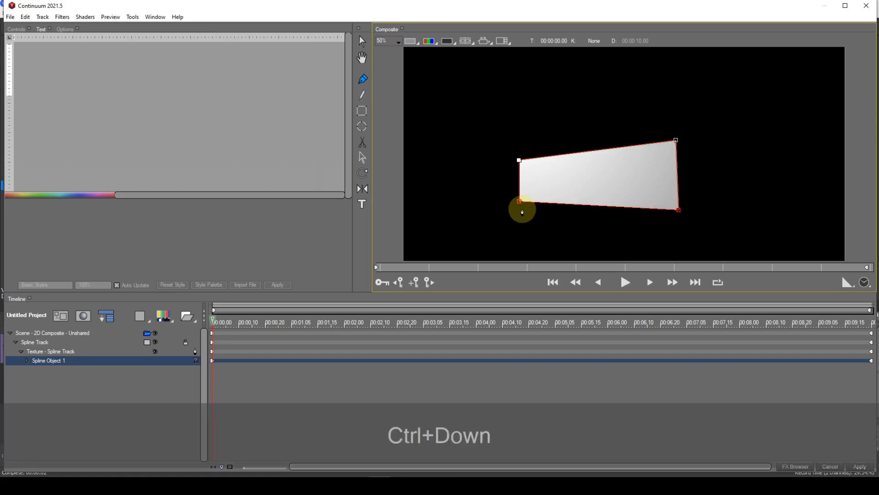
{"action": "key", "text": "ctrl+Down"}
{"action": "key", "text": "ctrl+Down"}
{"action": "key", "text": "ctrl+Down"}
{"action": "key", "text": "ctrl+Down"}
{"action": "key", "text": "ctrl+Down"}
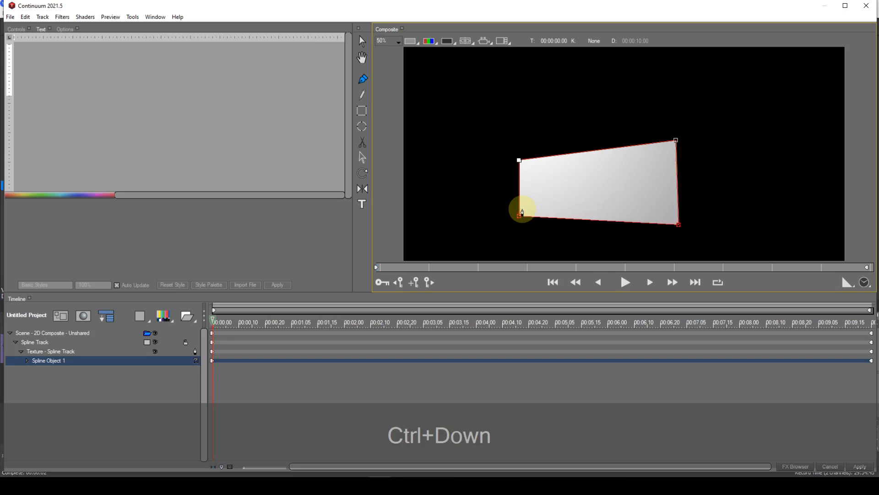
- Nudge both selected lower corner points to the left in small increments to slant the shape
{"action": "key", "text": "Left"}
{"action": "key", "text": "Left"}
{"action": "key", "text": "Left"}
{"action": "key", "text": "Left"}
{"action": "key", "text": "Left"}
{"action": "key", "text": "Left"}
{"action": "key", "text": "Left"}
{"action": "key", "text": "Left"}
{"action": "key", "text": "Left"}
{"action": "key", "text": "Left"}
{"action": "key", "text": "Left"}
{"action": "key", "text": "Left"}
{"action": "key", "text": "Left"}
{"action": "key", "text": "Left"}
{"action": "key", "text": "Left"}
{"action": "key", "text": "Left"}
{"action": "key", "text": "Left"}
{"action": "key", "text": "Left"}
{"action": "key", "text": "Left"}
{"action": "key", "text": "Left"}
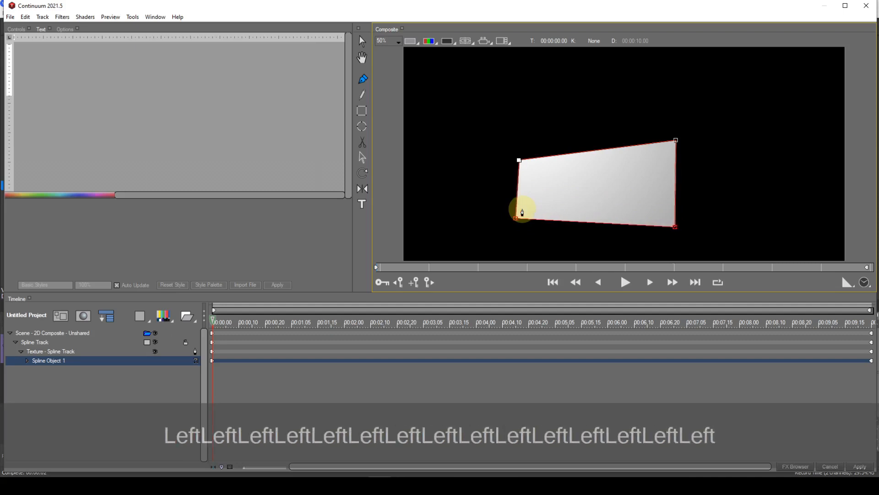
{"action": "key", "text": "Left"}
{"action": "key", "text": "Left"}
{"action": "key", "text": "Left"}
{"action": "key", "text": "Left"}
{"action": "key", "text": "Left"}
{"action": "key", "text": "Left"}
{"action": "key", "text": "Left"}
{"action": "key", "text": "Left"}
{"action": "key", "text": "Left"}
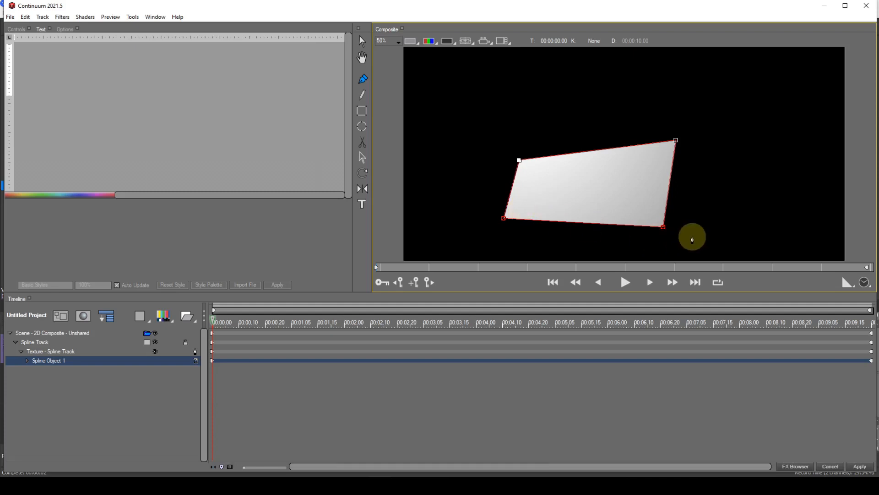
- Deselect and reselect the spline, and move its upper-right corner point straight down and straight right, constrained to one axis at a time
{"action": "left_click", "coordinate": [688, 239]}
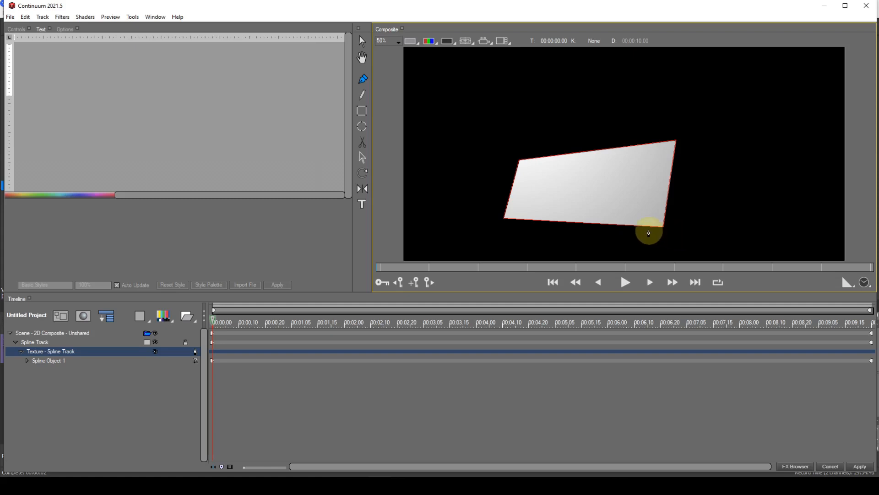
{"action": "left_click", "coordinate": [648, 229]}
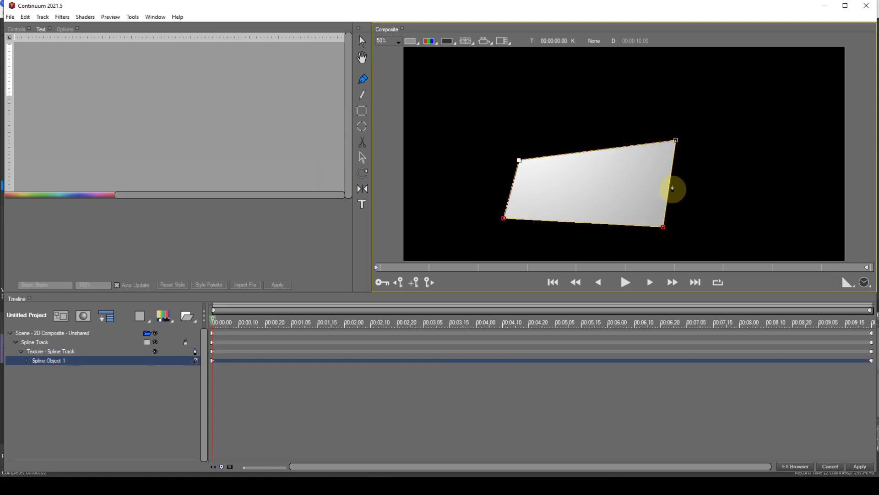
{"action": "left_click", "coordinate": [676, 141]}
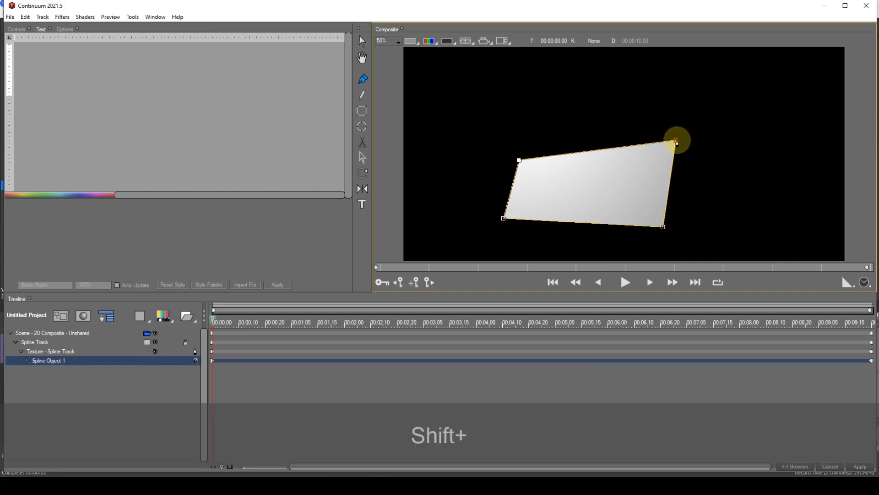
{"action": "mouse_move", "coordinate": [676, 142]}
{"action": "left_mouse_down"}
{"action": "mouse_move", "coordinate": [675, 126]}
{"action": "mouse_move", "coordinate": [671, 153]}
{"action": "mouse_move", "coordinate": [679, 138]}
{"action": "mouse_move", "coordinate": [672, 155]}
{"action": "mouse_move", "coordinate": [683, 154]}
{"action": "left_mouse_up"}
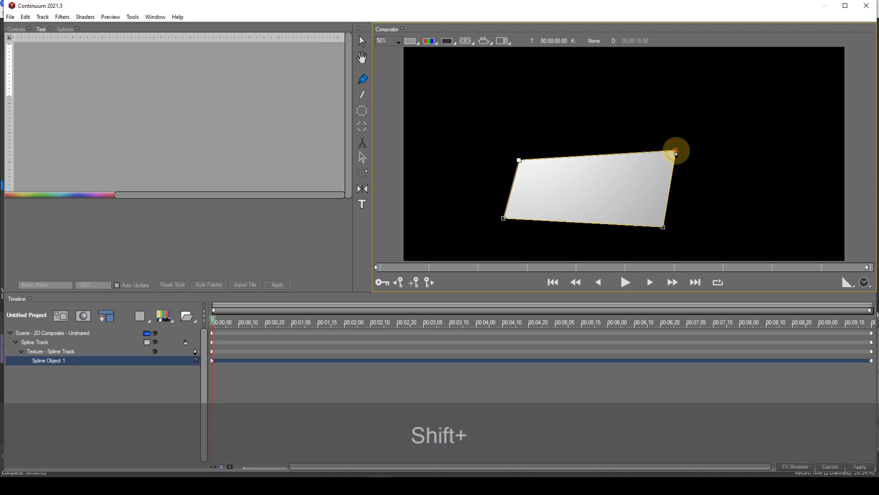
{"action": "mouse_move", "coordinate": [676, 151]}
{"action": "left_mouse_down", "text": "shift"}
{"action": "mouse_move", "coordinate": [663, 151]}
{"action": "mouse_move", "coordinate": [680, 150]}
{"action": "left_mouse_up", "text": "shift"}
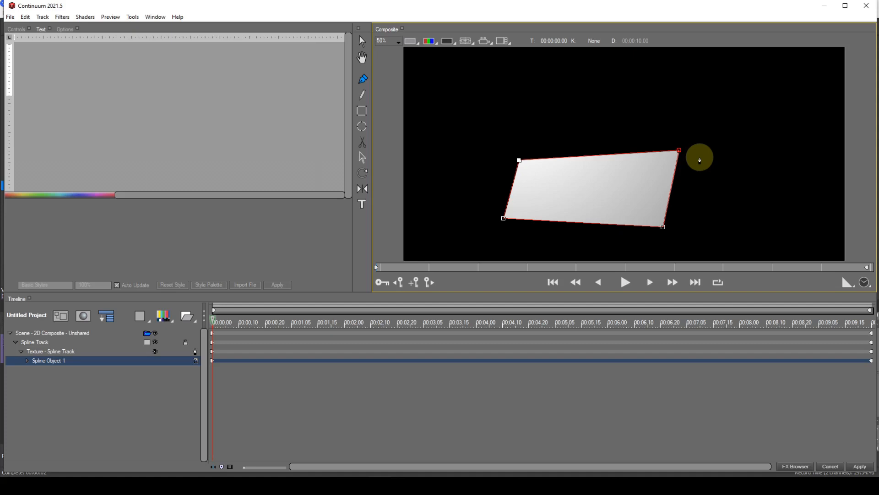
- Add a point to the middle of the shape's top edge as a cusp point and raise it to form a peak
{"action": "left_click", "coordinate": [617, 155], "text": "alt"}
{"action": "left_click", "coordinate": [136, 18]}
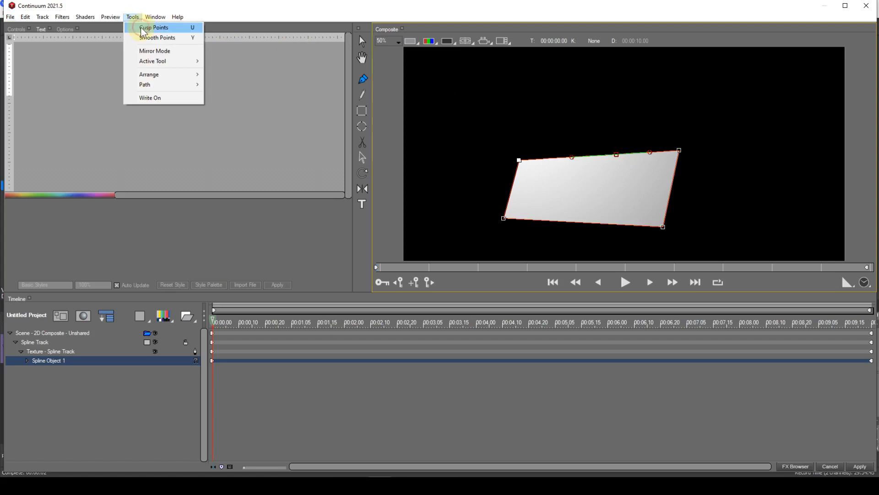
{"action": "left_click", "coordinate": [144, 31]}
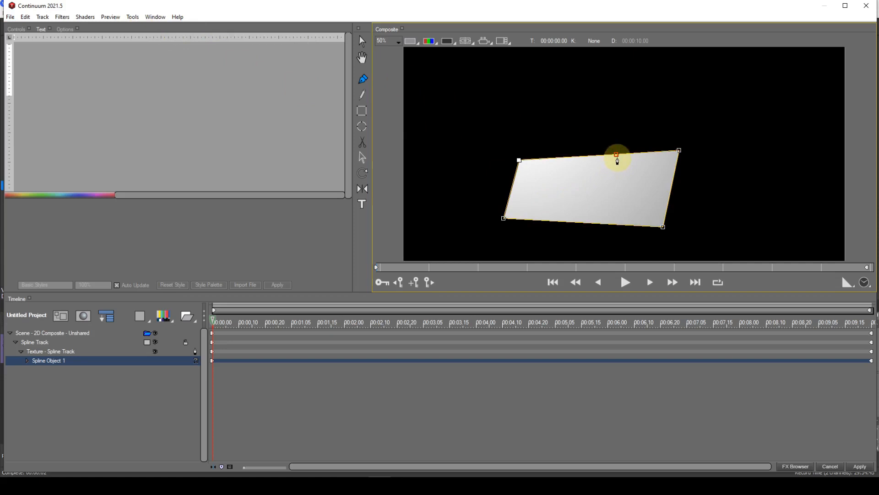
{"action": "left_click_drag", "start_coordinate": [617, 155], "coordinate": [611, 116]}
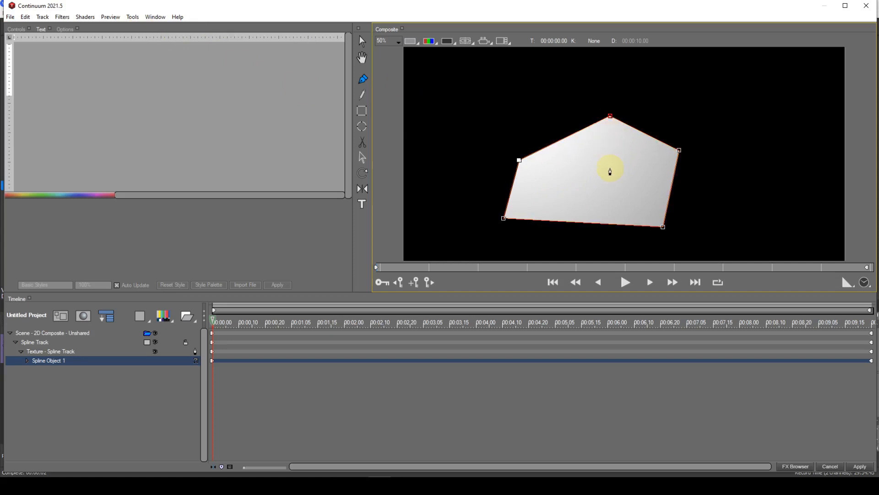
- Delete the whole 2D composite scene and draw a new rectangle spline in the empty composite
{"action": "left_click", "coordinate": [81, 334]}
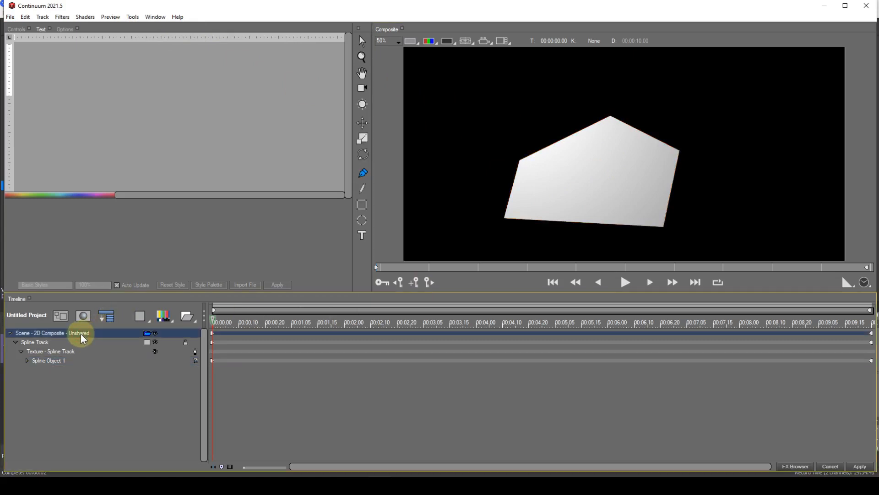
{"action": "key", "text": "Delete"}
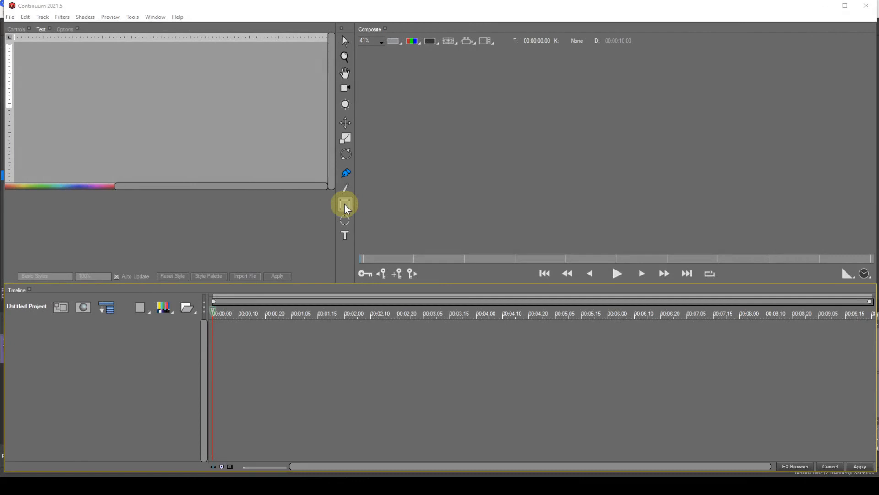
{"action": "left_click", "coordinate": [344, 205]}
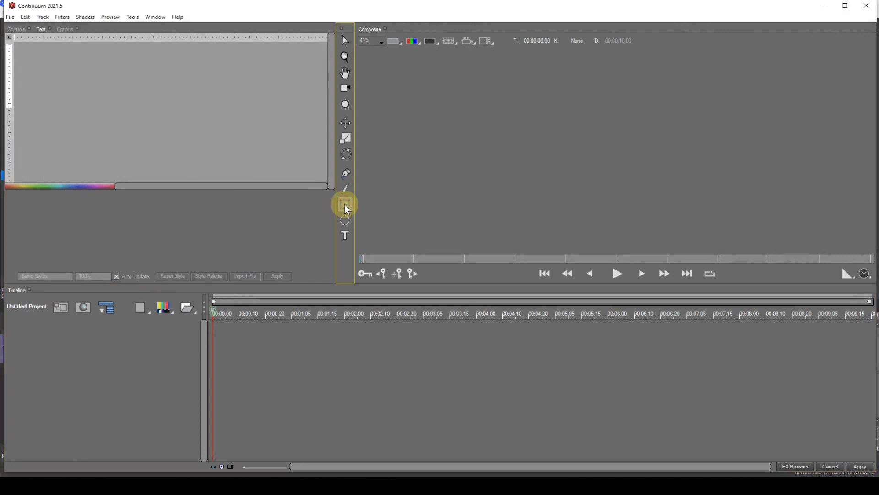
{"action": "left_click_drag", "start_coordinate": [480, 145], "coordinate": [631, 200]}
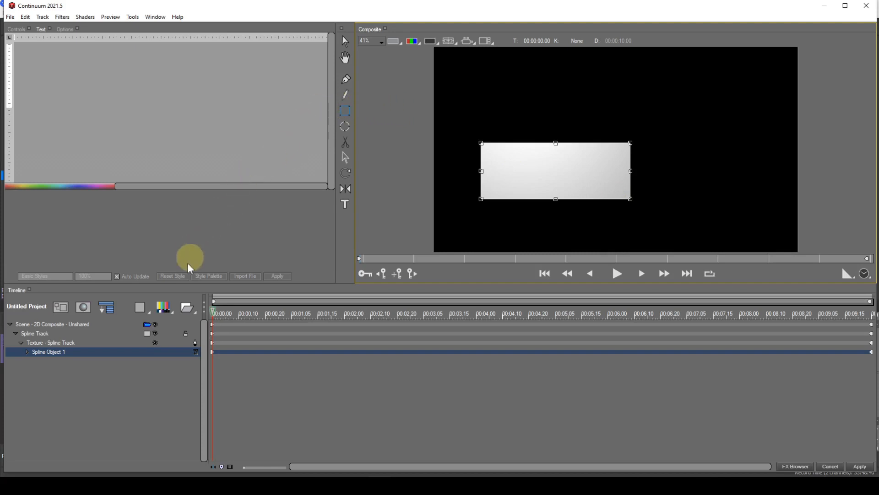
- Open the spline track's shape position controls and the spline object's Fill settings
{"action": "left_click", "coordinate": [36, 334]}
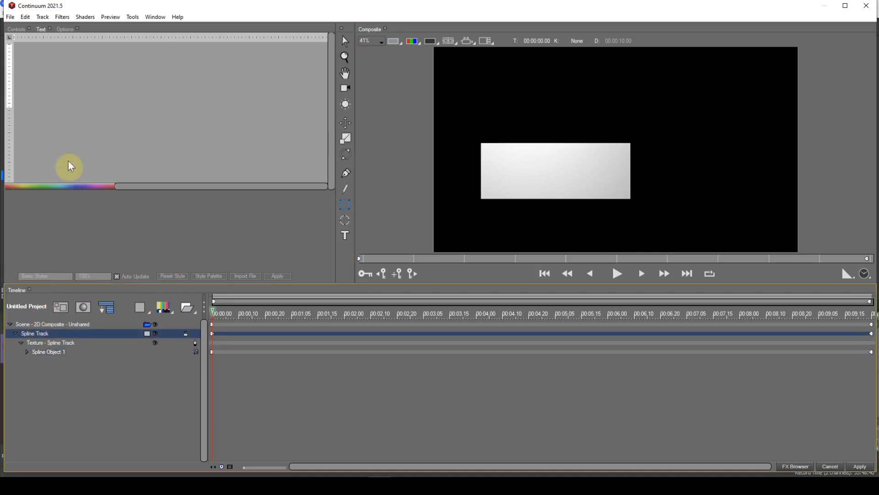
{"action": "left_click", "coordinate": [20, 29]}
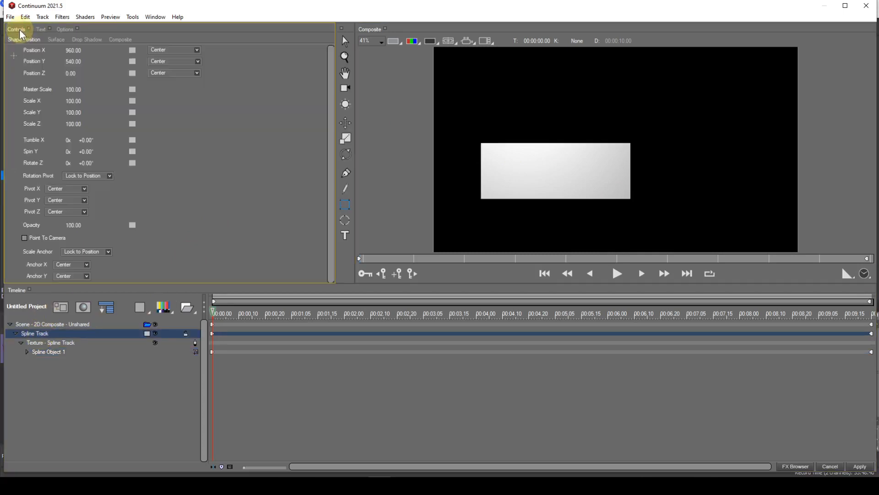
{"action": "left_click", "coordinate": [49, 352]}
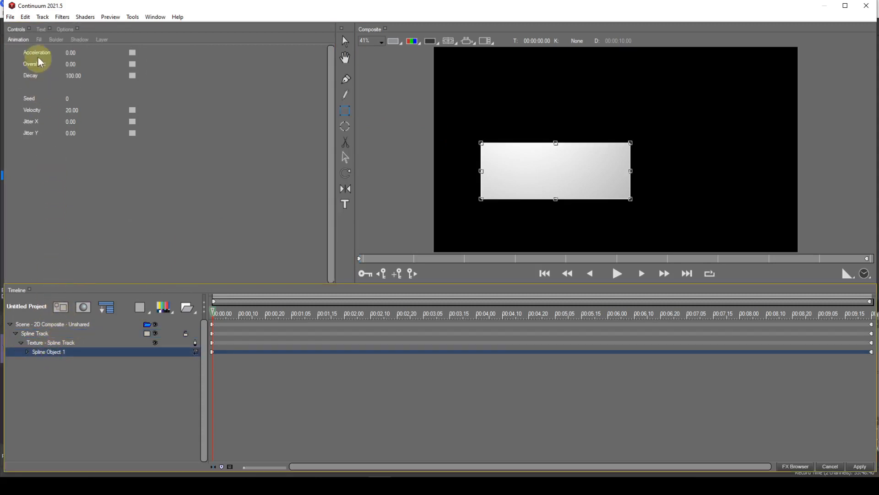
{"action": "left_click", "coordinate": [39, 40]}
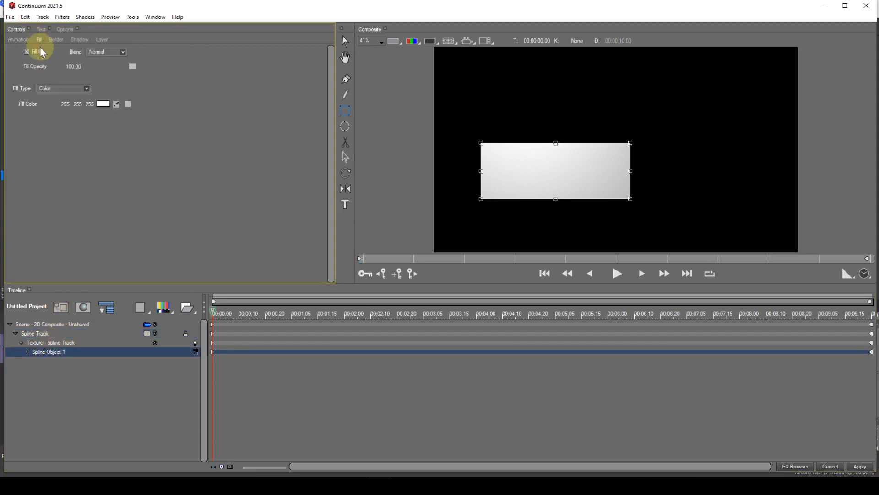
- Turn off the rectangle spline's fill and activate the Pen tool to display its outline points
{"action": "left_click", "coordinate": [28, 52]}
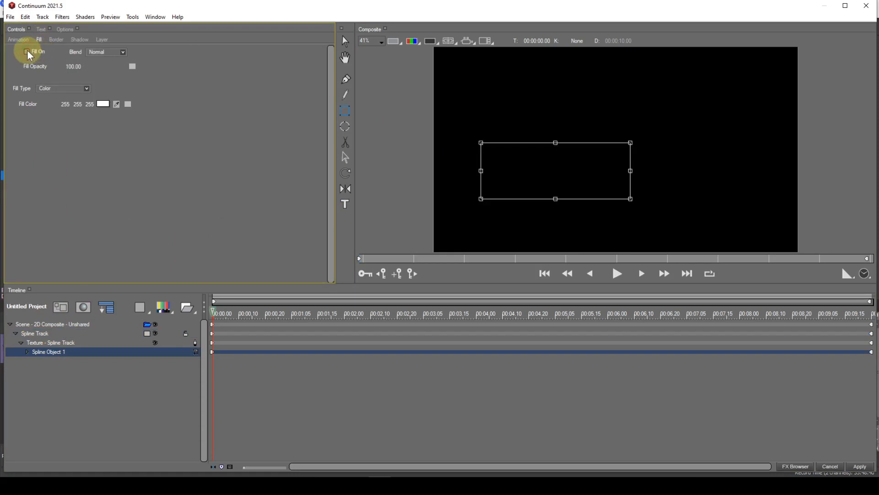
{"action": "left_click", "coordinate": [347, 81]}
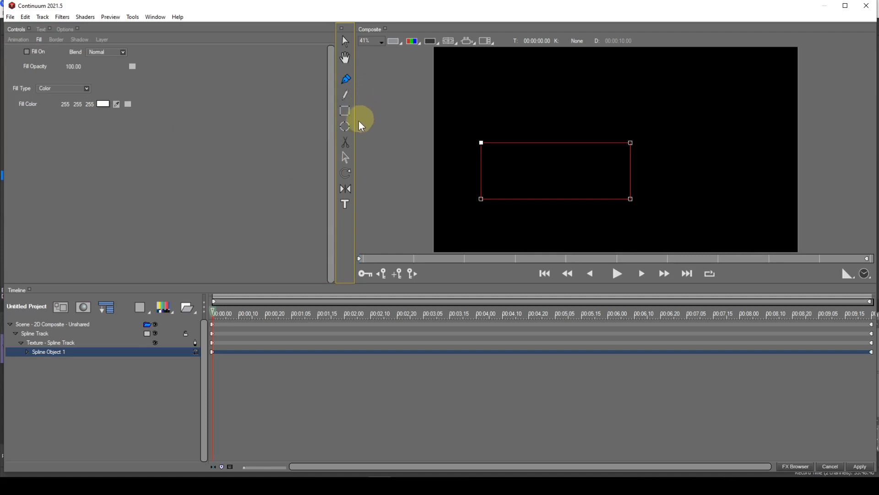
- Cut the rectangle's outline at its upper-right corner point with the Scissors tool and pull the loose end outward with the Pen tool
{"action": "left_click", "coordinate": [346, 143]}
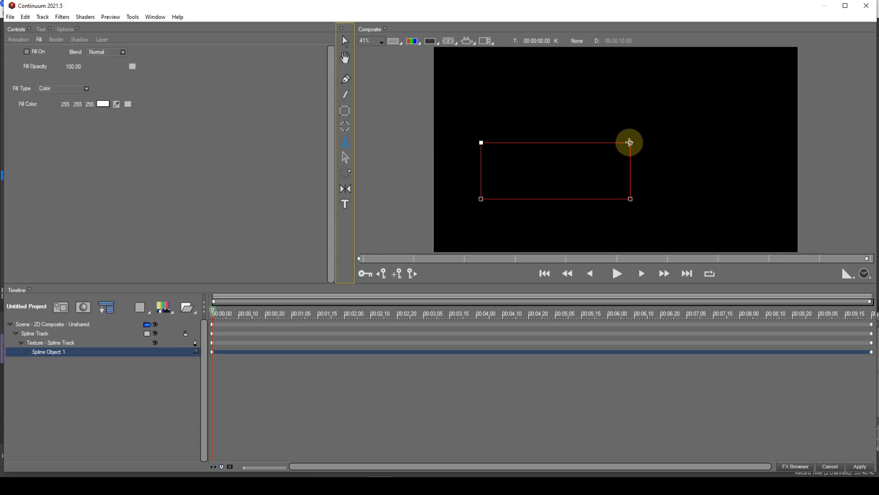
{"action": "left_click", "coordinate": [68, 353]}
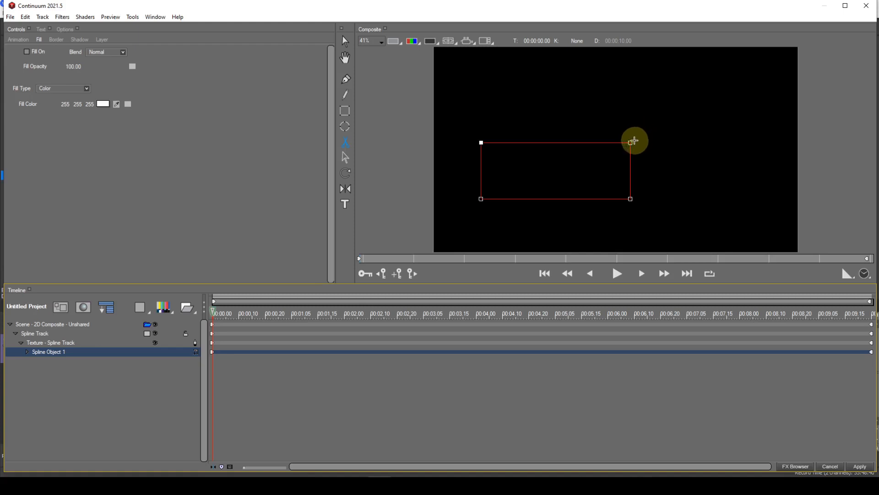
{"action": "left_click", "coordinate": [631, 143]}
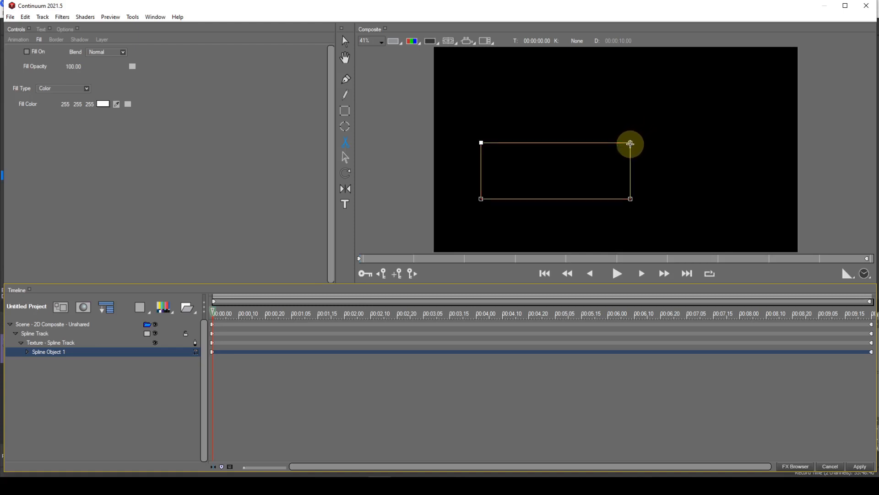
{"action": "left_click", "coordinate": [631, 143]}
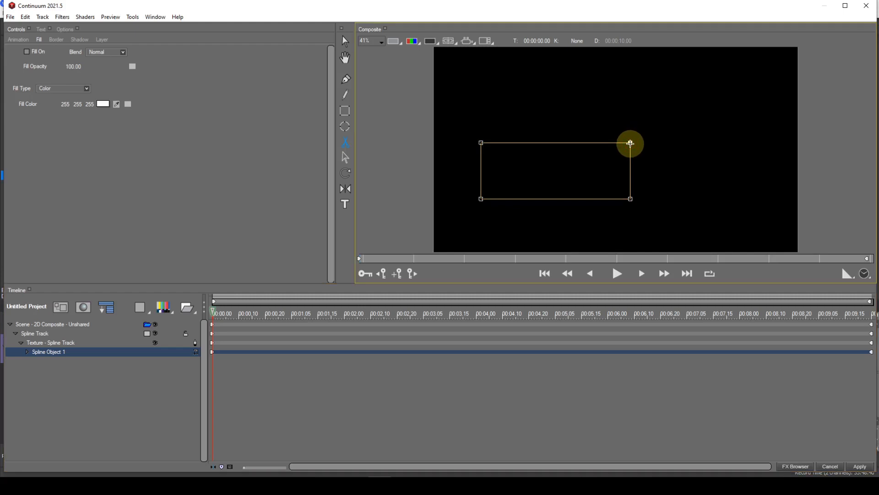
{"action": "left_click", "coordinate": [630, 143]}
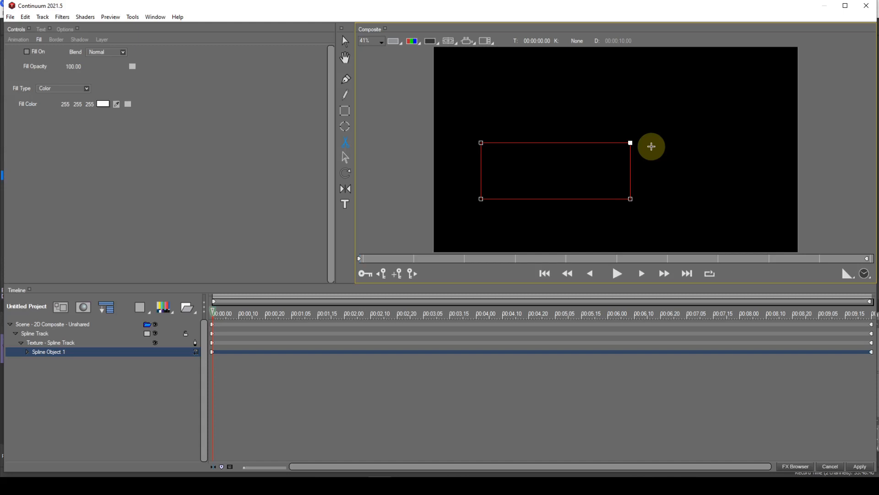
{"action": "left_click", "coordinate": [348, 81]}
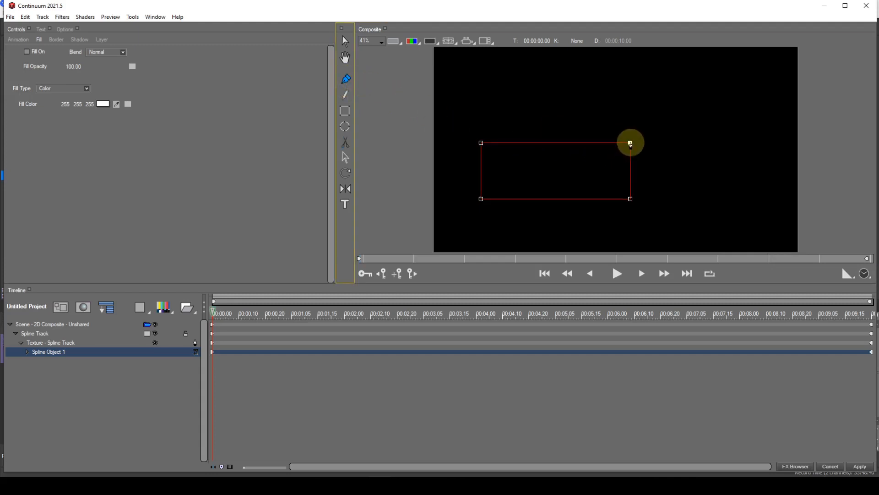
{"action": "left_click_drag", "start_coordinate": [631, 144], "coordinate": [672, 149]}
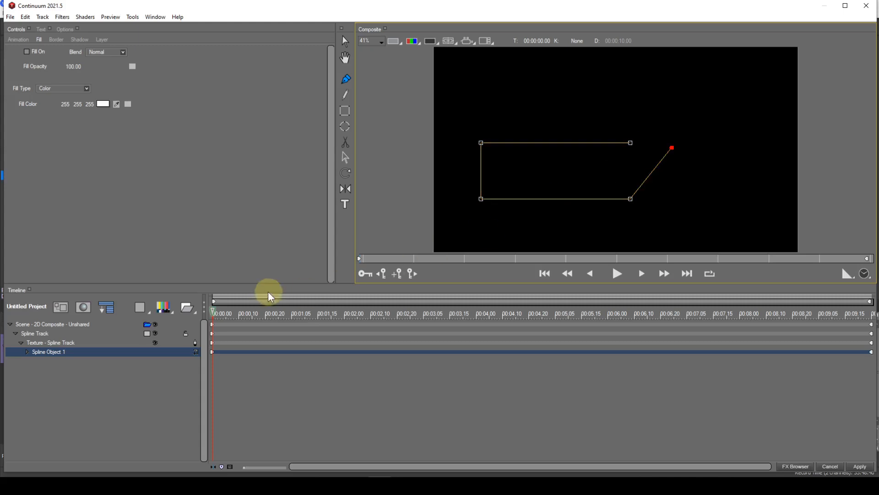
- Delete the whole 2D composite scene and draw a new wide rectangle spline in the empty composite
{"action": "left_click", "coordinate": [52, 325]}
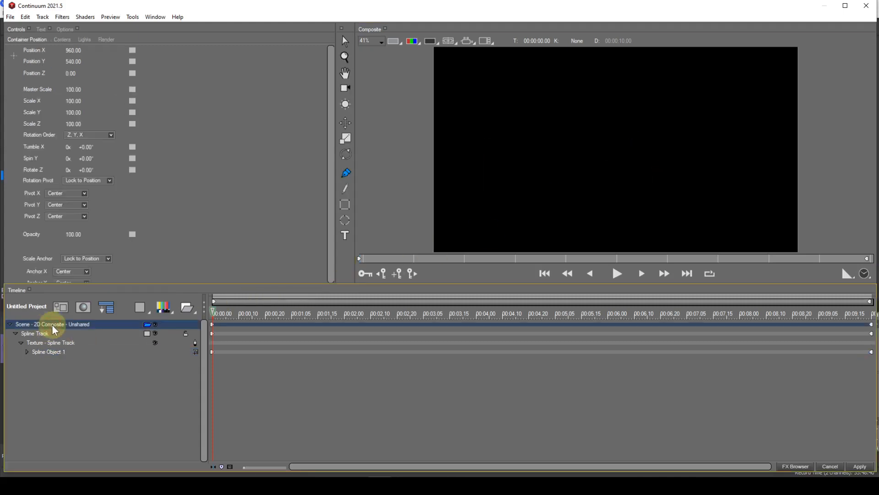
{"action": "key", "text": "Delete"}
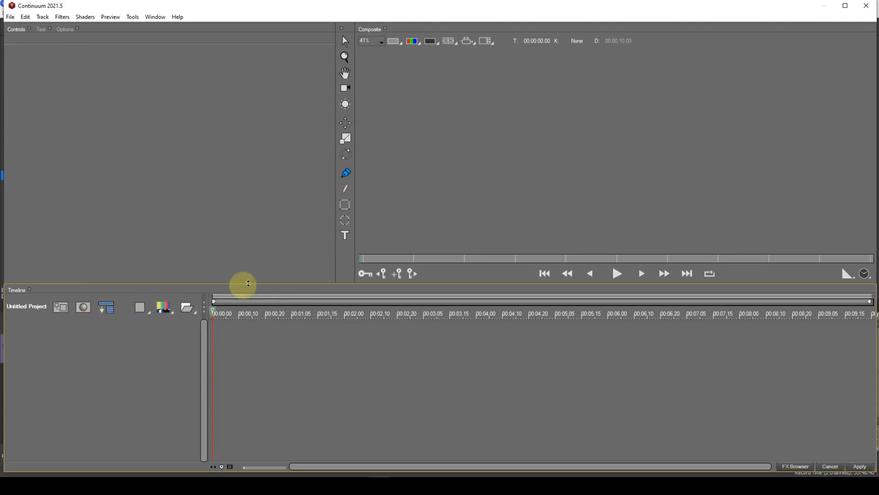
{"action": "left_click", "coordinate": [348, 206]}
{"action": "left_click_drag", "start_coordinate": [488, 141], "coordinate": [638, 194]}
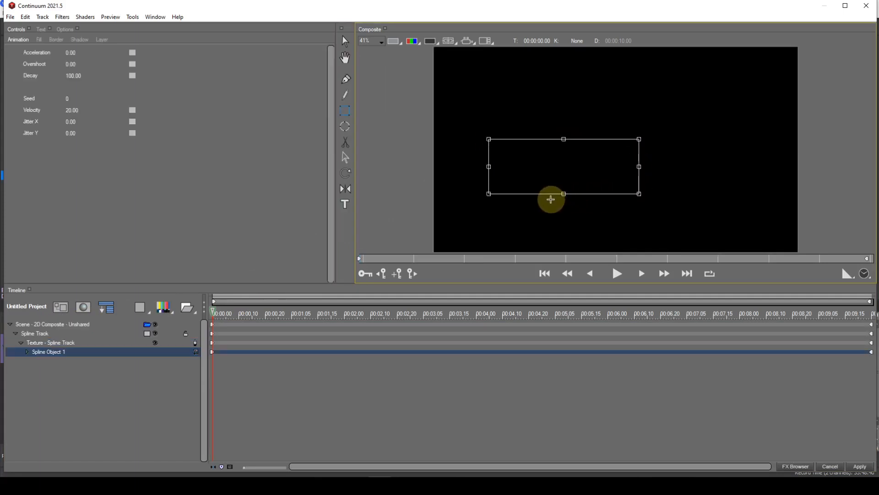
- Try the Scissors tool on the new rectangle's lower edge and on its corner points
{"action": "left_click", "coordinate": [347, 143]}
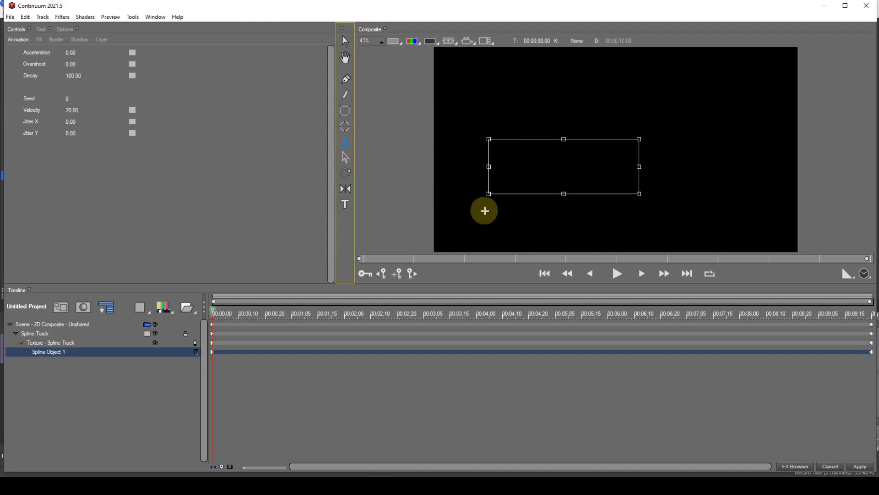
{"action": "left_click", "coordinate": [513, 199]}
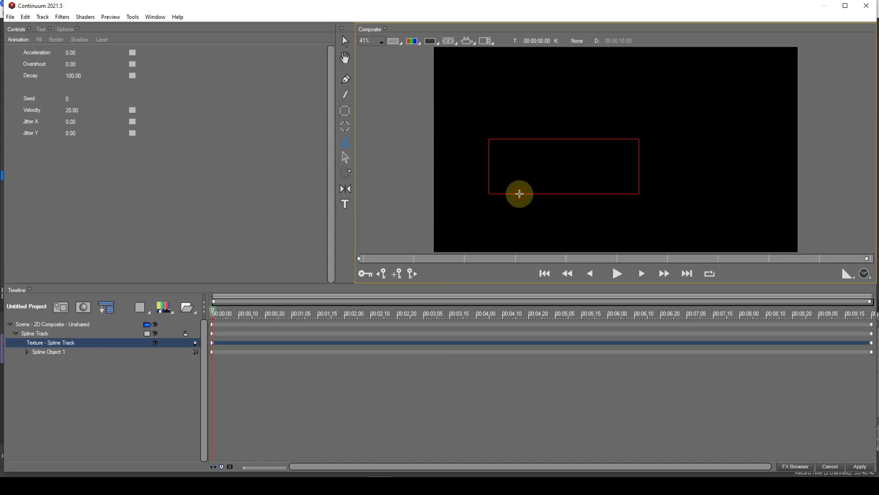
{"action": "left_click", "coordinate": [520, 194]}
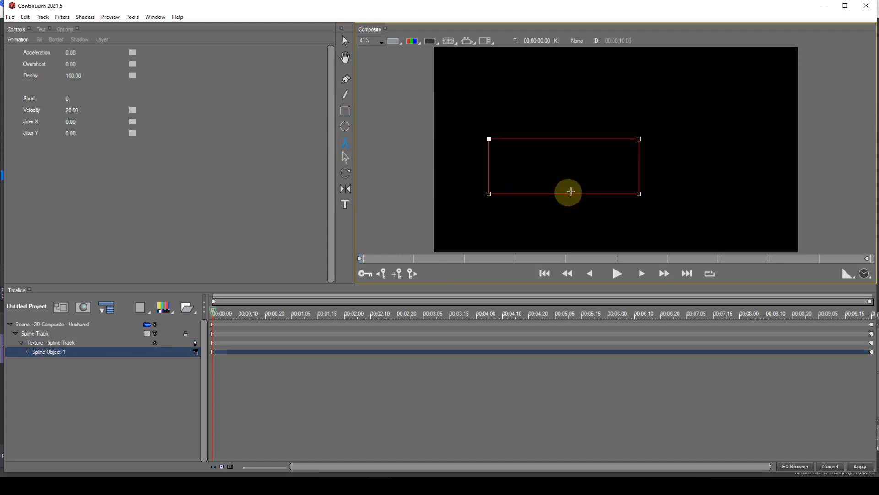
{"action": "left_click", "coordinate": [639, 139]}
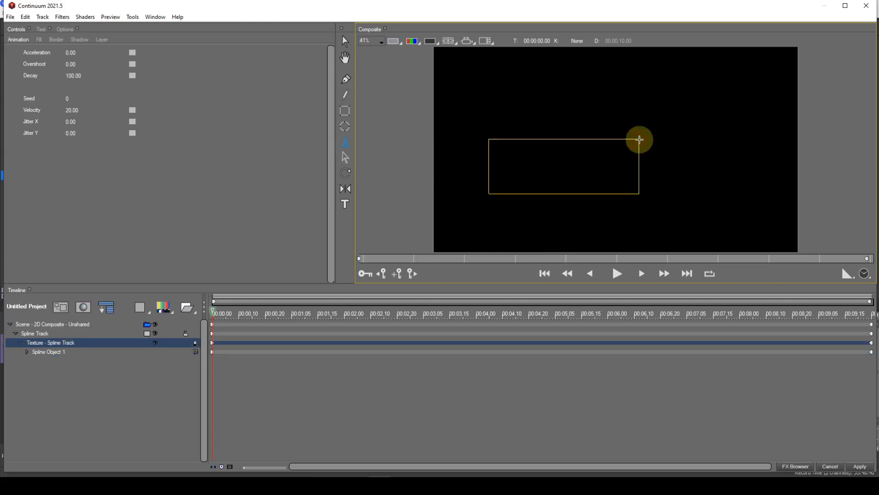
{"action": "left_click", "coordinate": [582, 194]}
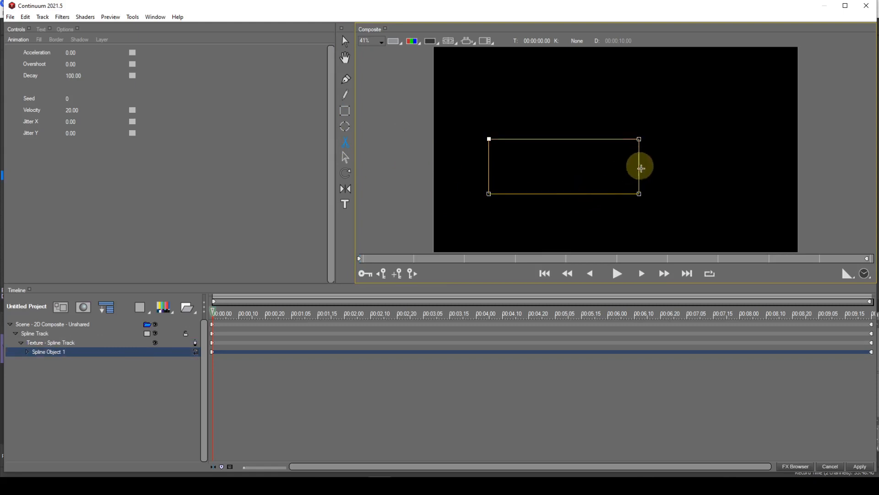
{"action": "left_click", "coordinate": [641, 195]}
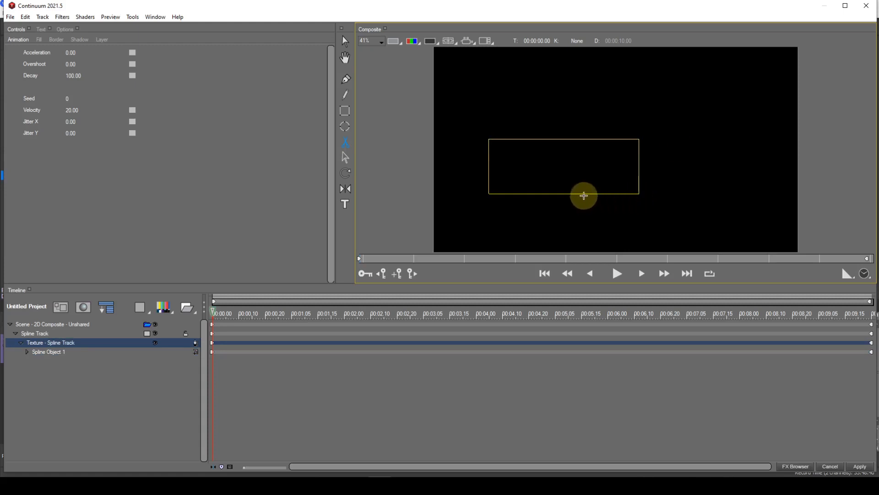
{"action": "left_click", "coordinate": [582, 194]}
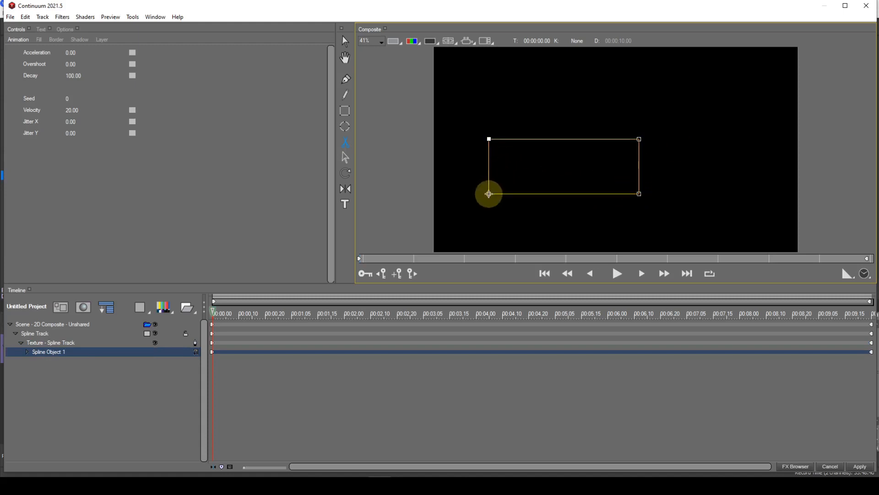
{"action": "left_click", "coordinate": [489, 192]}
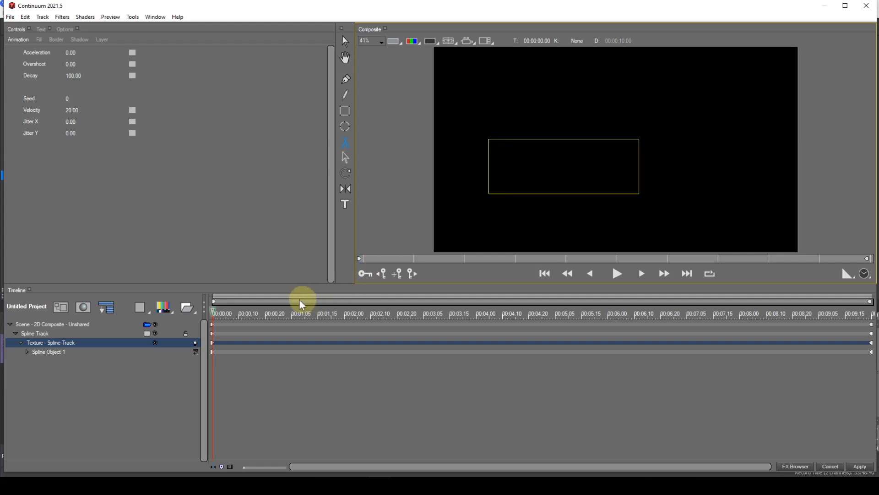
- Select Spline Object 1 in the timeline and cut its outline at the upper-right corner point with the Scissors tool
{"action": "left_click", "coordinate": [56, 351]}
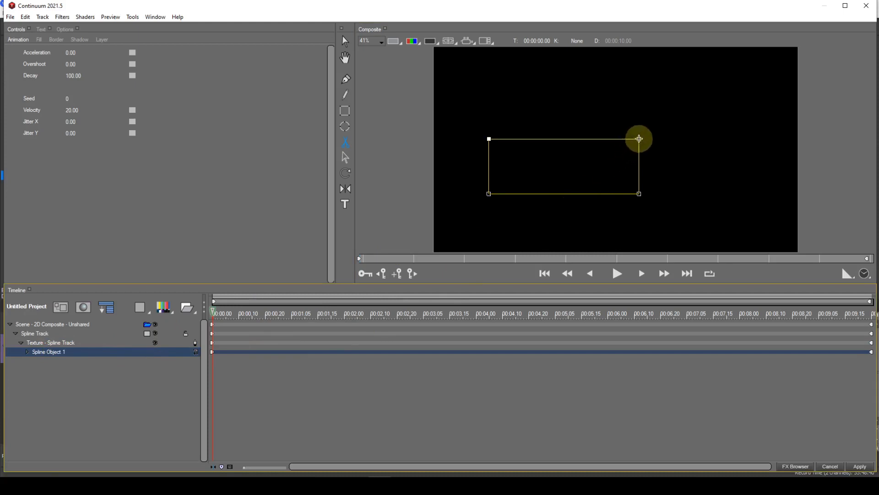
{"action": "left_click", "coordinate": [640, 138]}
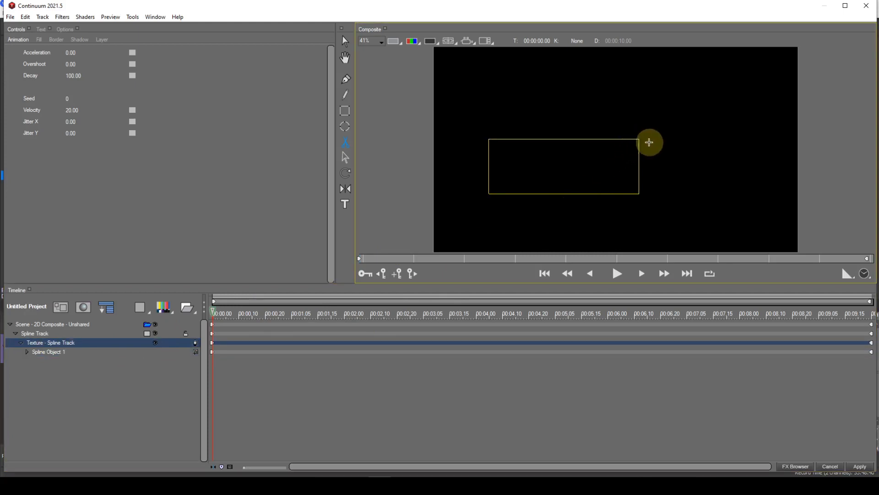
{"action": "left_click", "coordinate": [40, 354]}
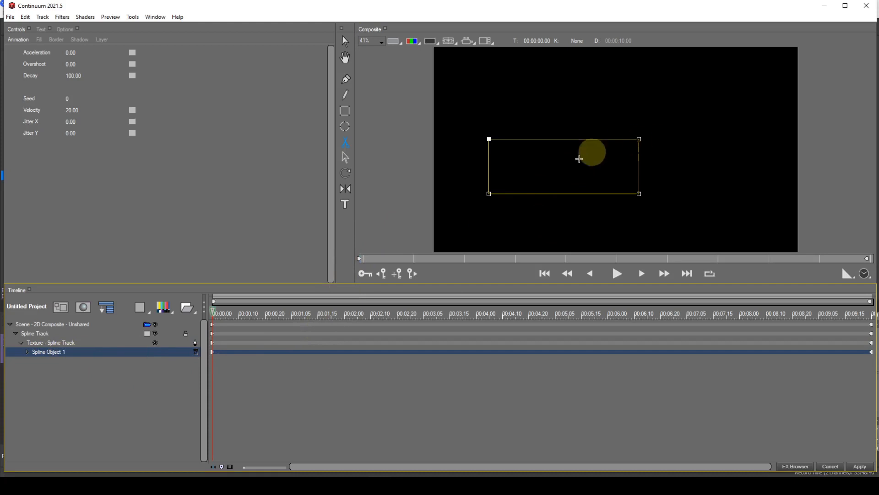
{"action": "left_click", "coordinate": [50, 342]}
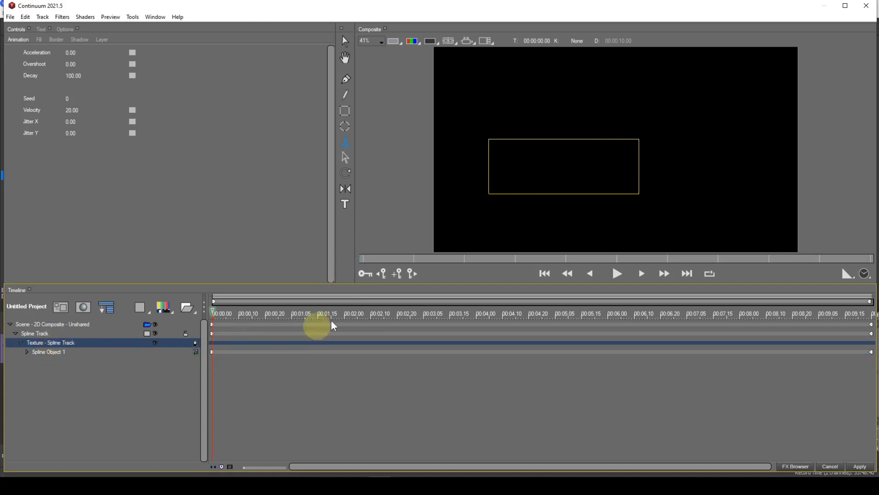
{"action": "left_click", "coordinate": [639, 139]}
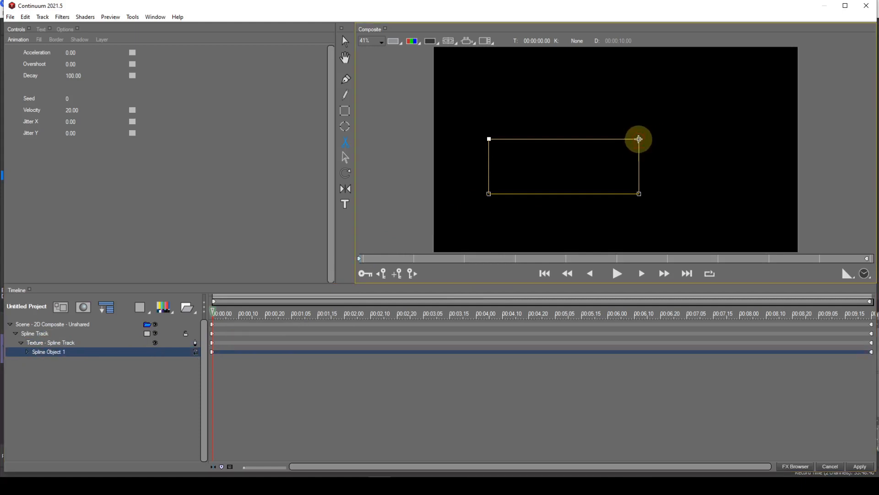
{"action": "left_click", "coordinate": [639, 139]}
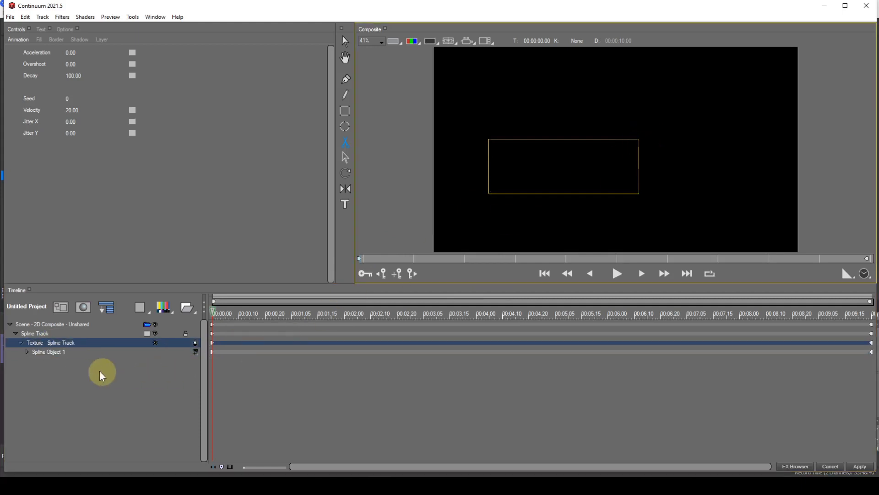
{"action": "left_click", "coordinate": [59, 343]}
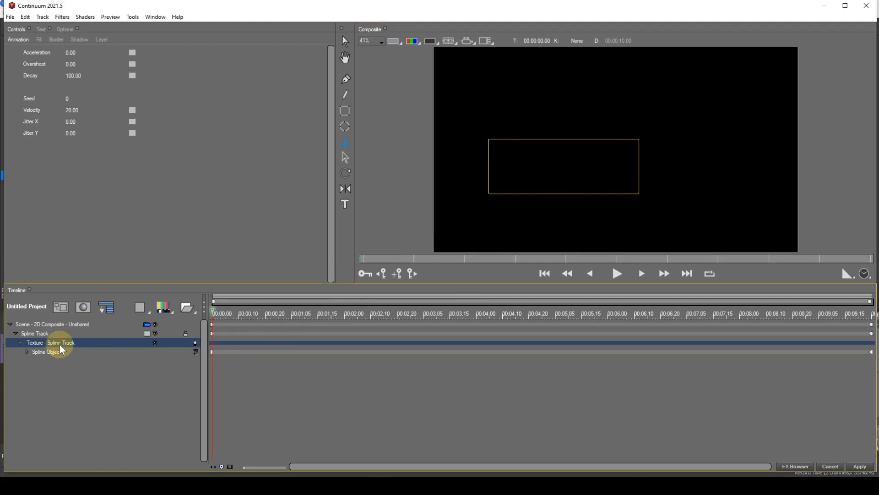
{"action": "left_click", "coordinate": [57, 352]}
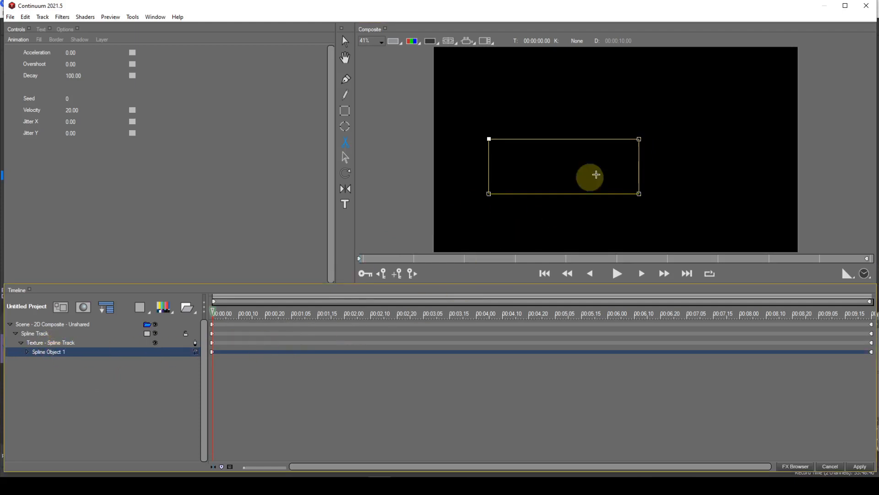
{"action": "left_click", "coordinate": [639, 139]}
{"action": "left_click", "coordinate": [639, 140]}
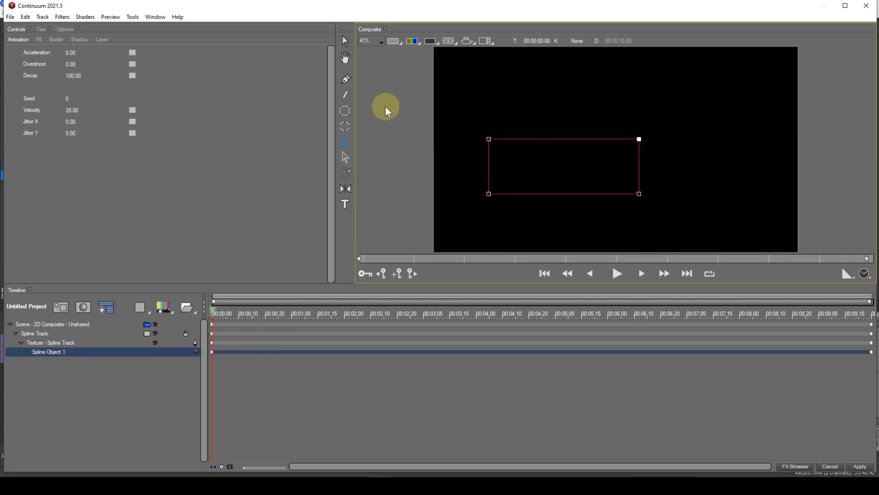
- Pull the cut corner's loose end outward with the Pen tool and extend it with three points curving upward and back toward the rectangle
{"action": "left_click", "coordinate": [346, 80]}
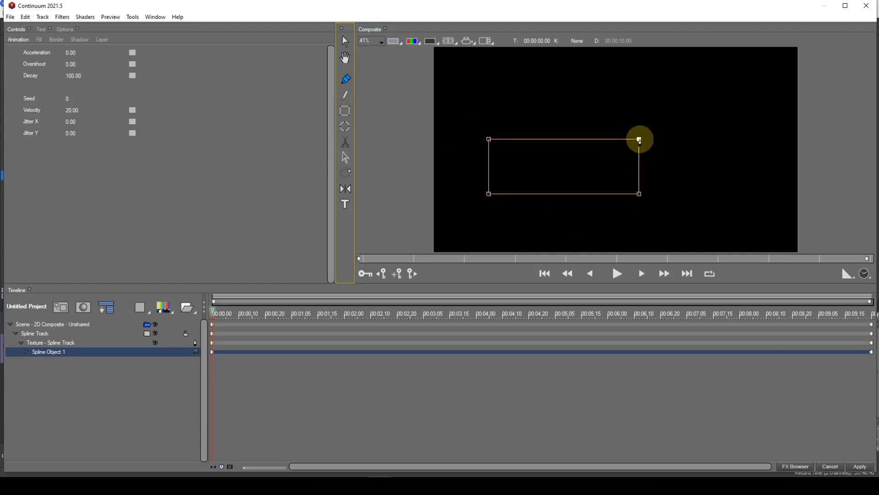
{"action": "left_click", "coordinate": [639, 139]}
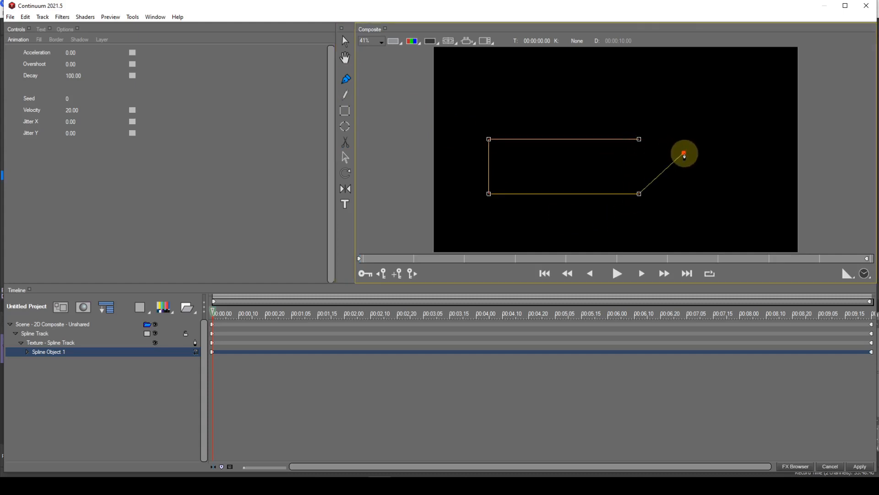
{"action": "left_click", "coordinate": [684, 154]}
{"action": "key", "text": "alt"}
{"action": "left_click", "coordinate": [688, 134], "text": "alt"}
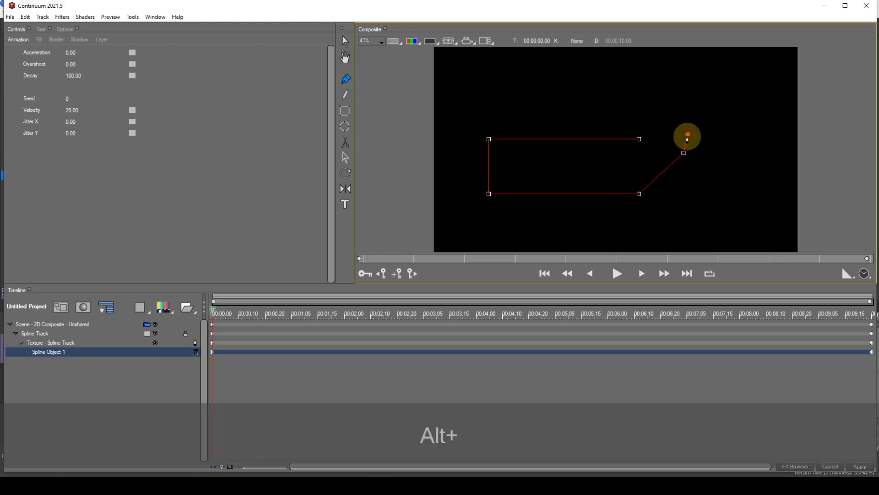
{"action": "left_click", "coordinate": [680, 116], "text": "alt"}
{"action": "left_click", "coordinate": [662, 106], "text": "alt"}
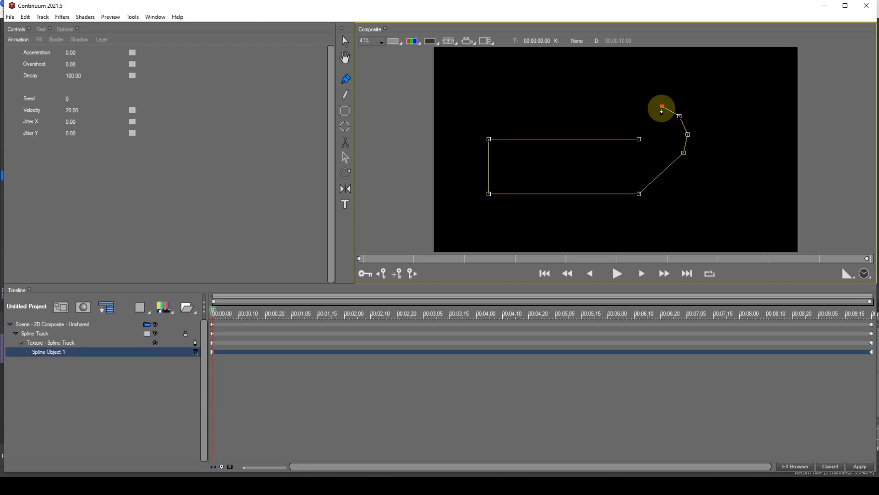
- Join the last added point to the spline's other open end and move the joined point inward and down, closing the shape
{"action": "left_click_drag", "start_coordinate": [662, 106], "coordinate": [596, 160]}
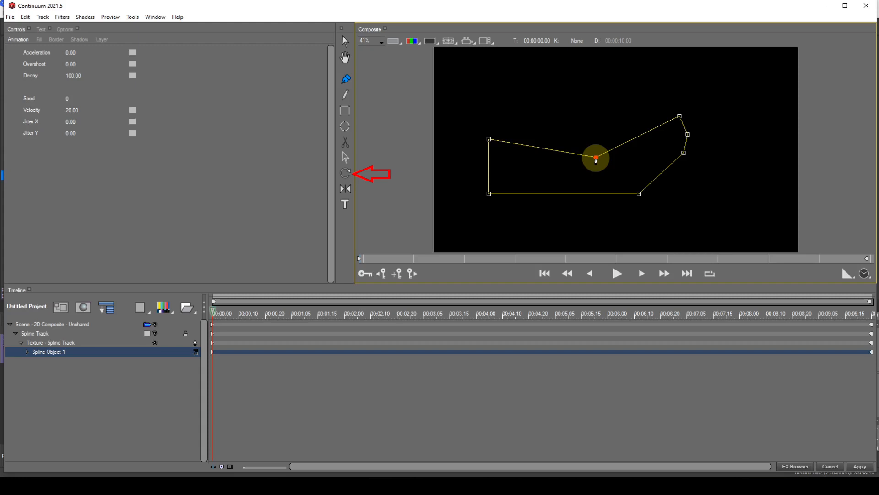
{"action": "left_click", "coordinate": [346, 176]}
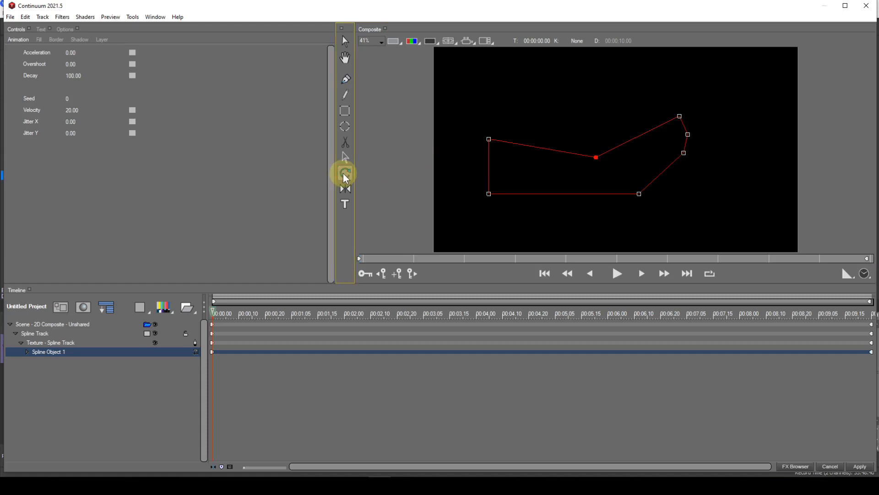
- Select Spline Object 1 in the timeline and rotate its closed outline counterclockwise with the Rotate tool from the lower-left corner
{"action": "left_click", "coordinate": [538, 197]}
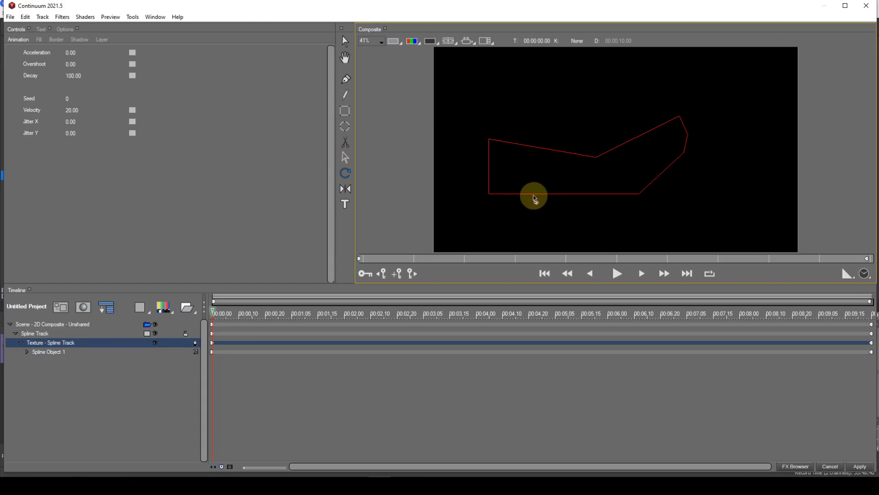
{"action": "left_click", "coordinate": [534, 197]}
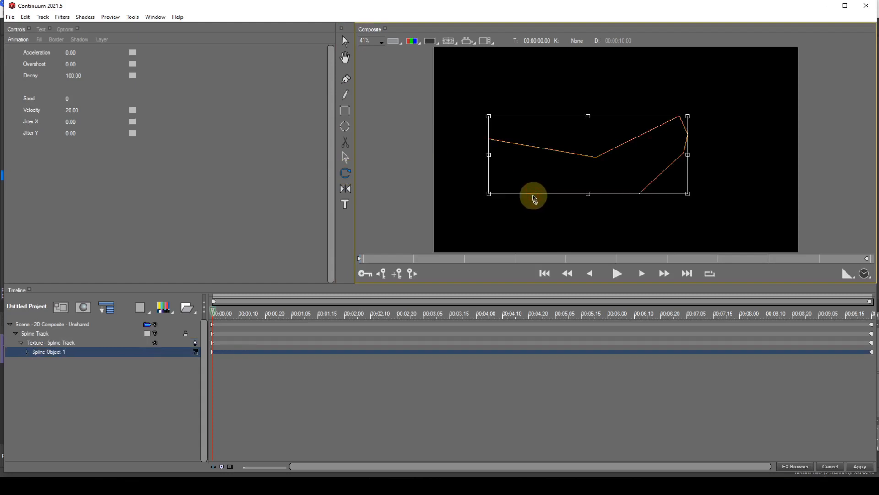
{"action": "left_click", "coordinate": [490, 197]}
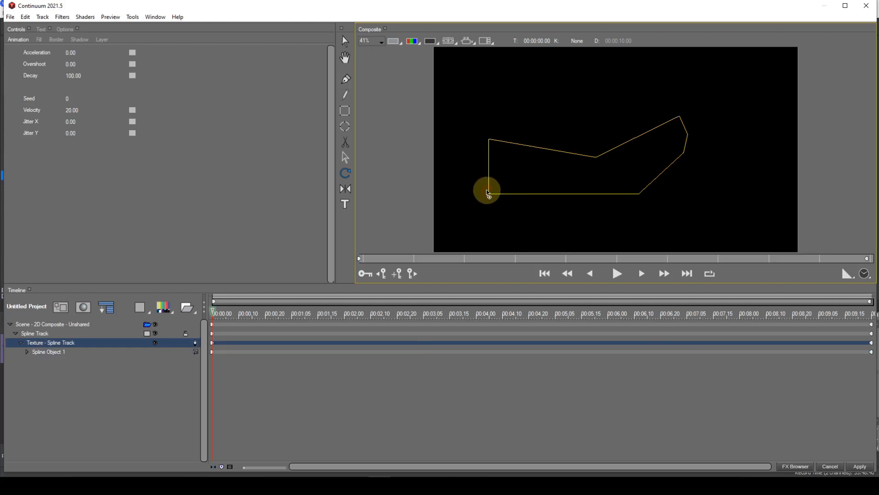
{"action": "left_click", "coordinate": [525, 199]}
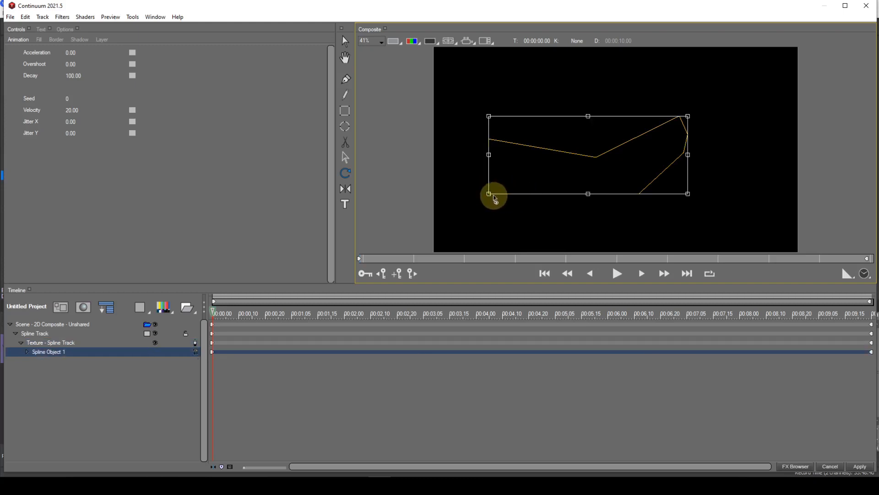
{"action": "left_click", "coordinate": [484, 192]}
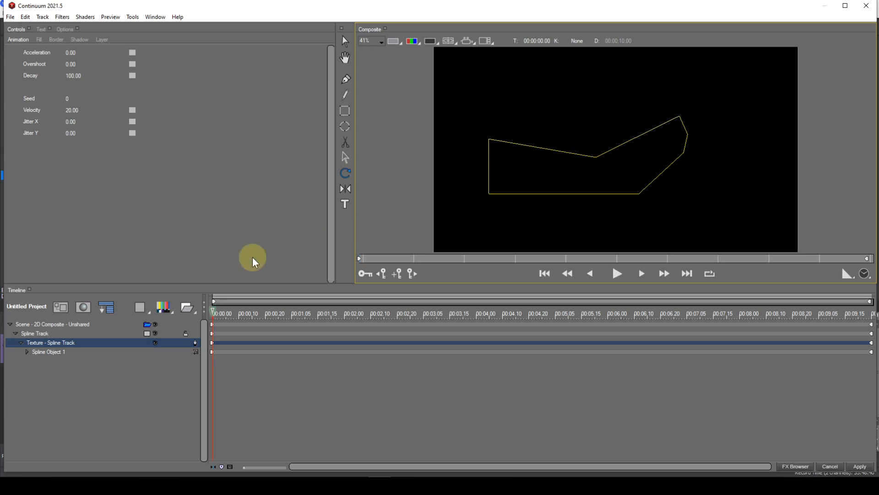
{"action": "left_click", "coordinate": [54, 351]}
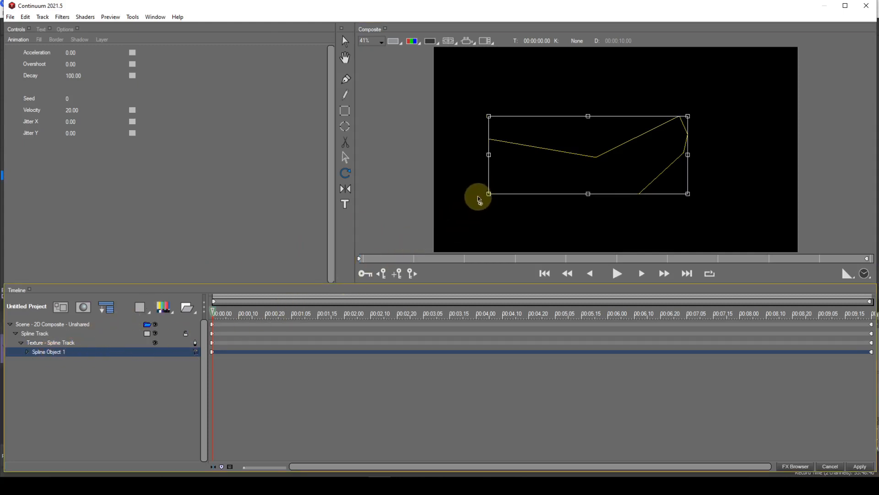
{"action": "left_click_drag", "start_coordinate": [490, 194], "coordinate": [514, 211]}
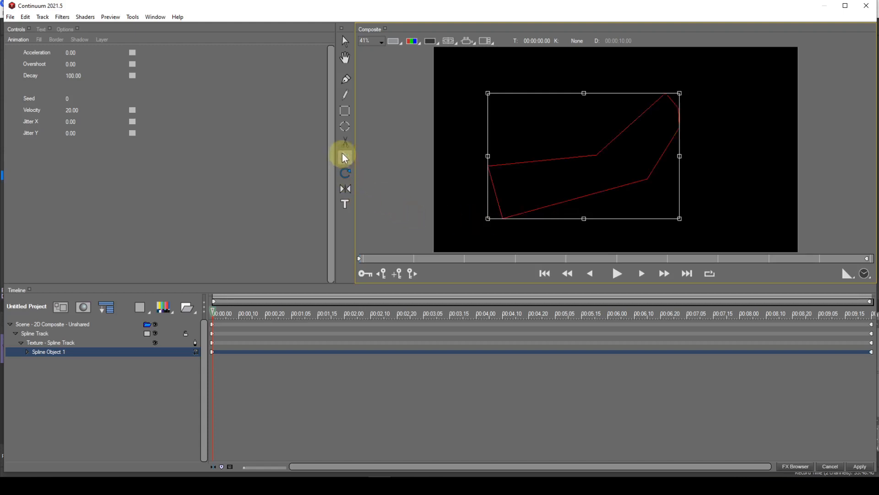
- Draw a small square spline to the right of the rotated outline and select it together with Spline Object 1
{"action": "left_click", "coordinate": [348, 109]}
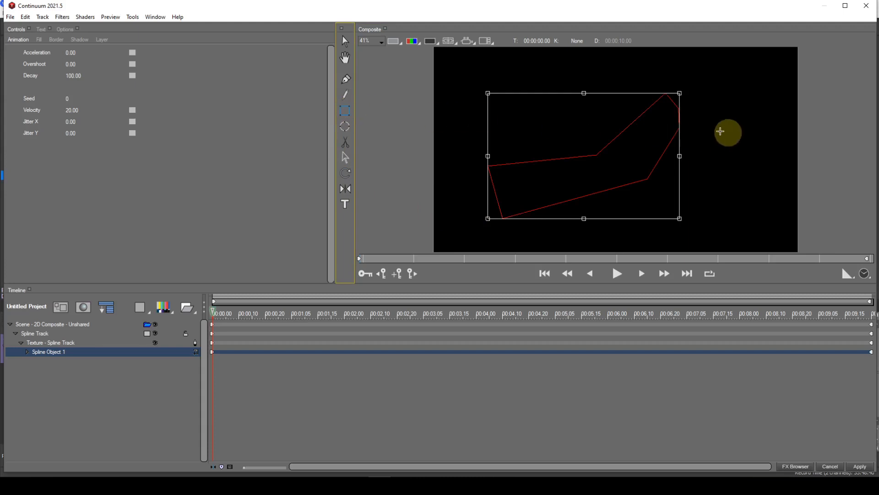
{"action": "left_click_drag", "start_coordinate": [710, 125], "coordinate": [762, 176]}
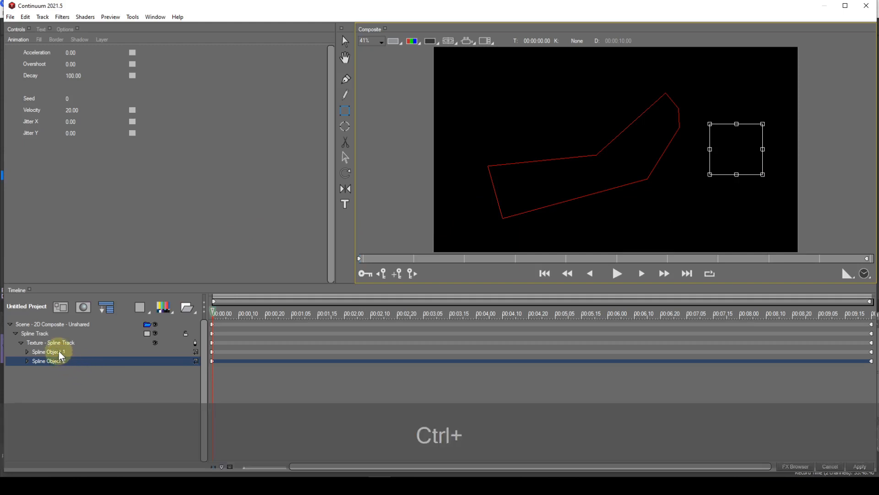
{"action": "left_click", "coordinate": [59, 350], "text": "ctrl"}
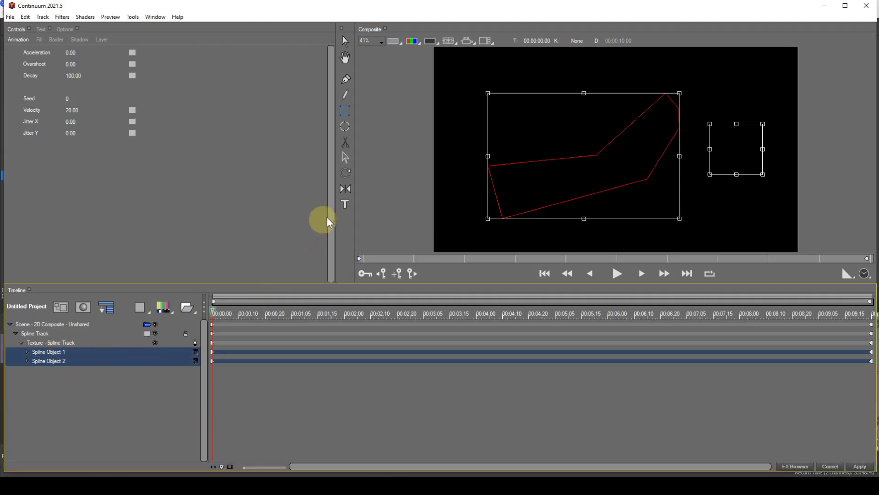
- Rotate both selected splines slightly from the large outline's lower-left corner, once with Mirror Mode on and once with it off
{"action": "left_click", "coordinate": [346, 187]}
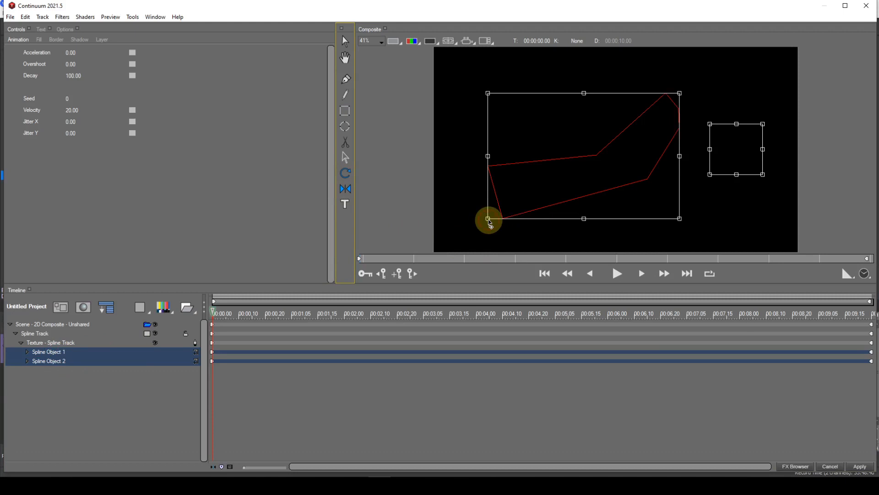
{"action": "left_click", "coordinate": [489, 221]}
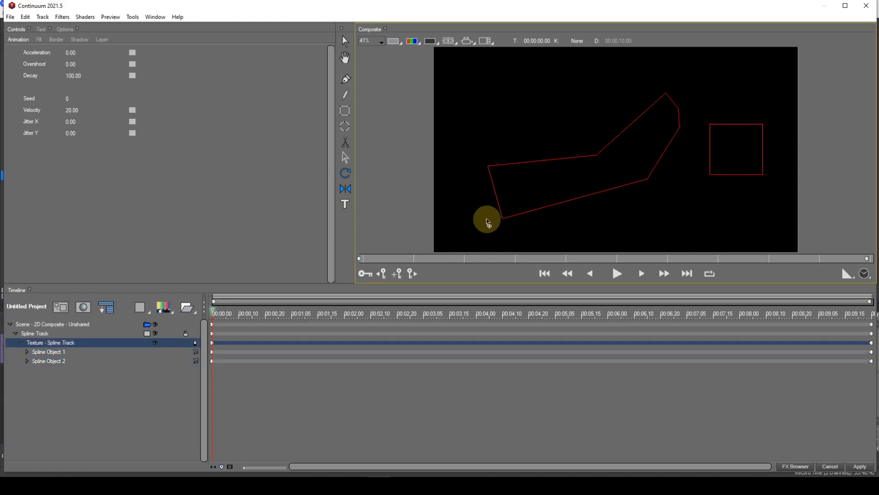
{"action": "left_click", "coordinate": [51, 362]}
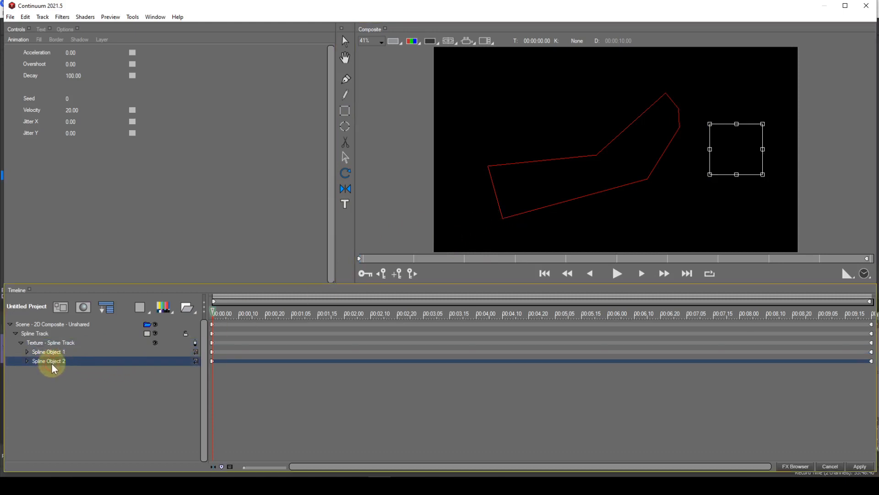
{"action": "left_click", "coordinate": [51, 353], "text": "ctrl"}
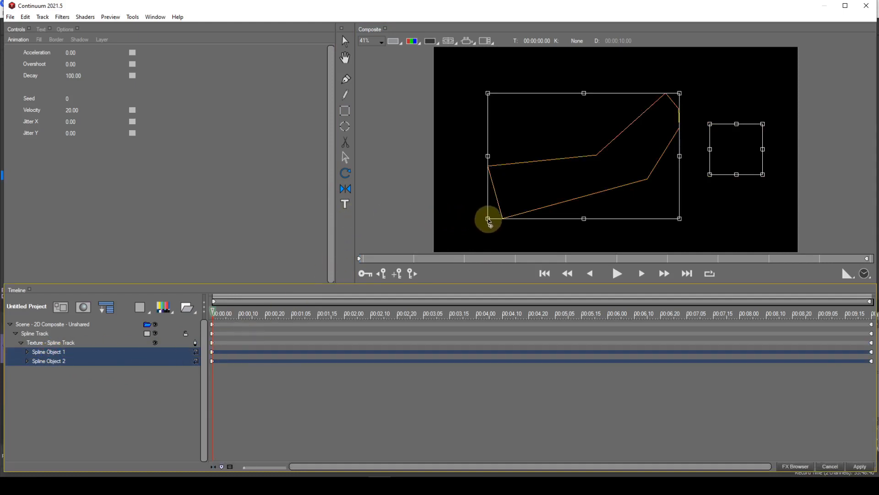
{"action": "left_click_drag", "start_coordinate": [489, 222], "coordinate": [535, 192]}
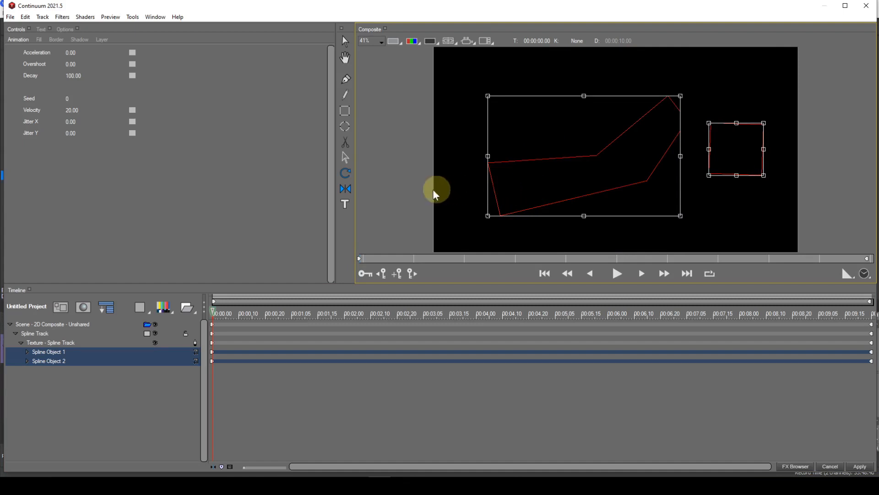
{"action": "left_click", "coordinate": [348, 190]}
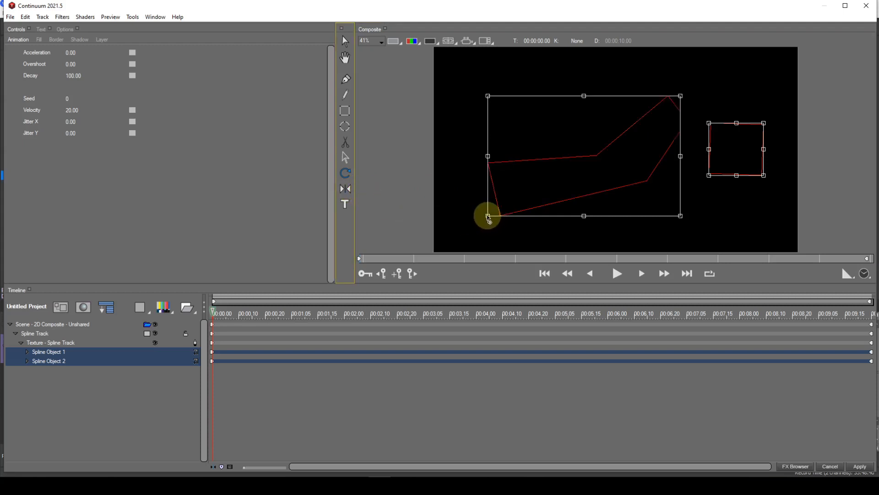
{"action": "left_click_drag", "start_coordinate": [491, 221], "coordinate": [470, 228]}
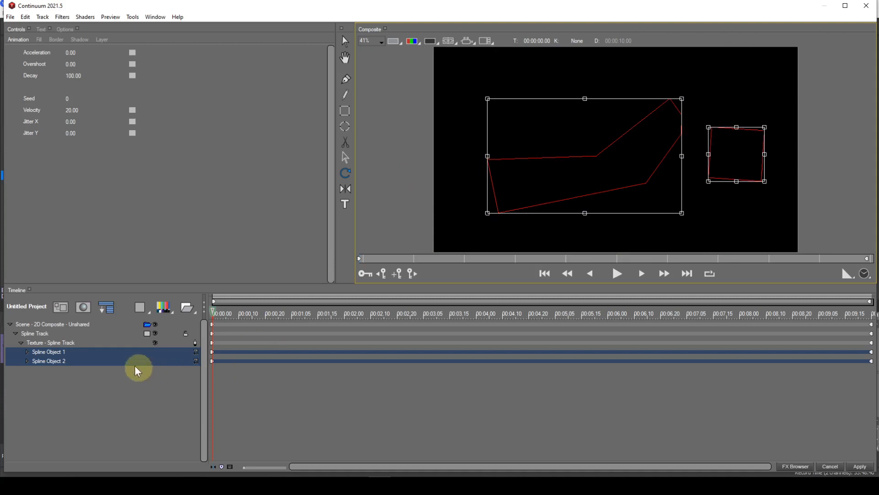
- Delete the 2D Composite scene with its splines and draw a new wide rectangle spline in the composite
{"action": "left_click", "coordinate": [71, 330]}
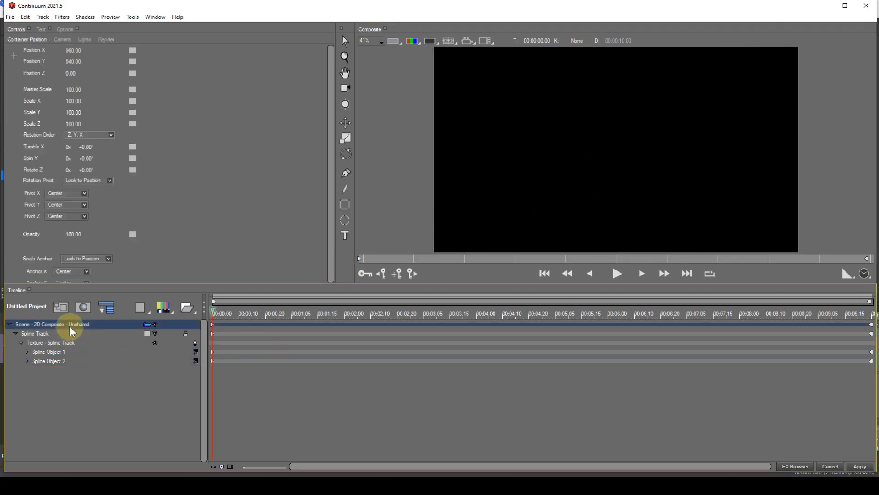
{"action": "key", "text": "Delete"}
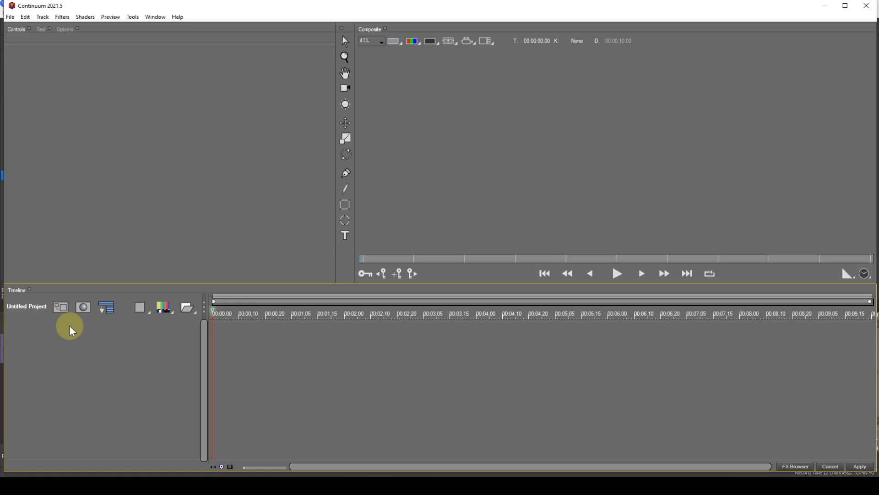
{"action": "left_click", "coordinate": [346, 206]}
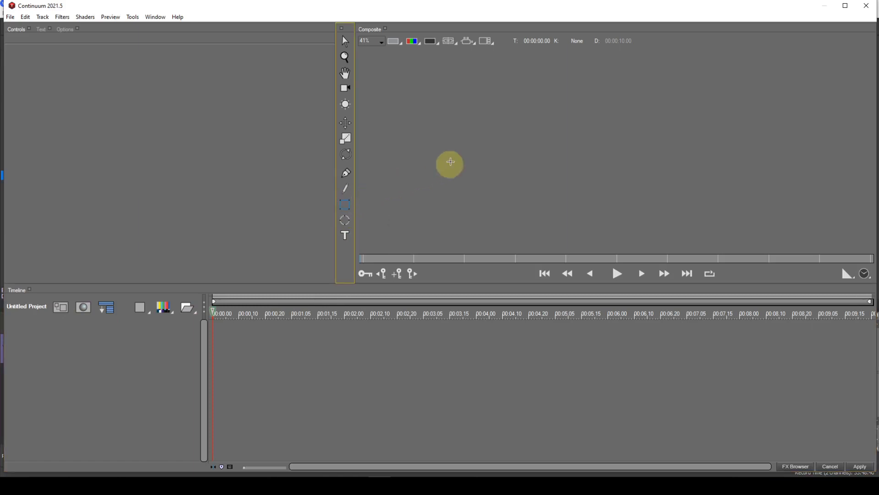
{"action": "mouse_move", "coordinate": [475, 134]}
{"action": "left_mouse_down"}
{"action": "mouse_move", "coordinate": [673, 134]}
{"action": "mouse_move", "coordinate": [650, 204]}
{"action": "left_mouse_up"}
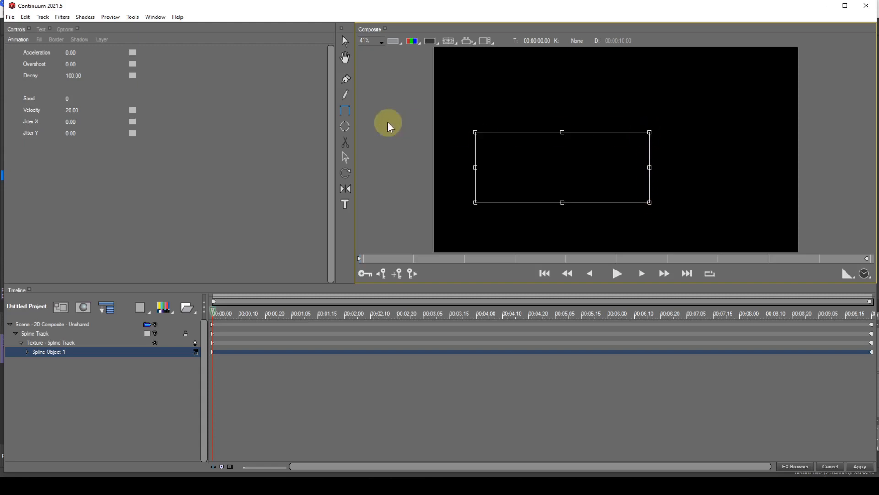
- Try Smooth Points on the new rectangle's upper-right corner point twice, undoing the smoothing each time
{"action": "left_click", "coordinate": [349, 80]}
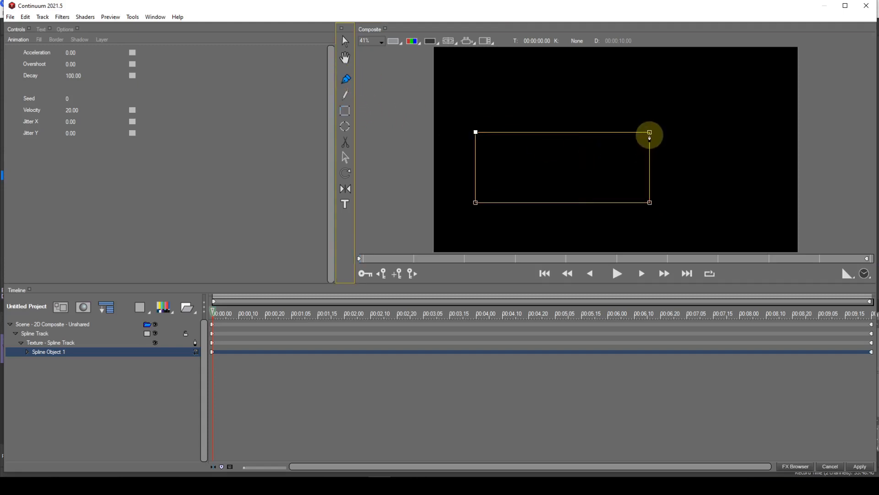
{"action": "left_click", "coordinate": [650, 133]}
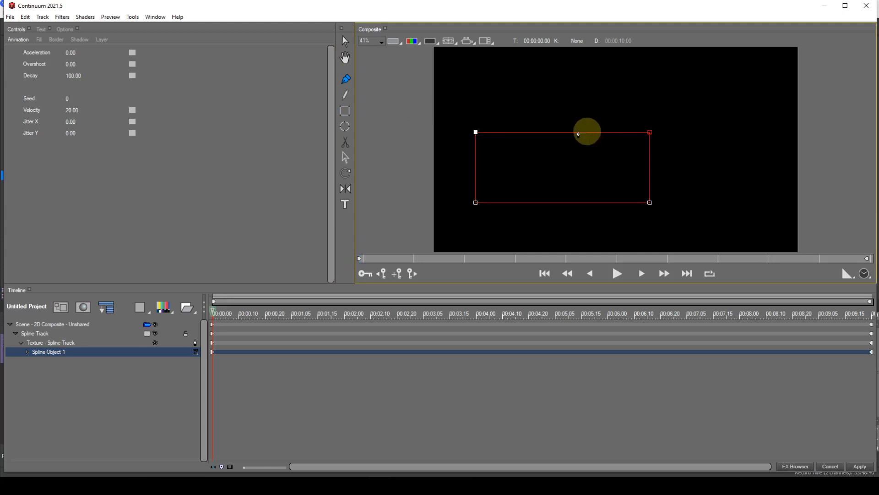
{"action": "left_click", "coordinate": [134, 18]}
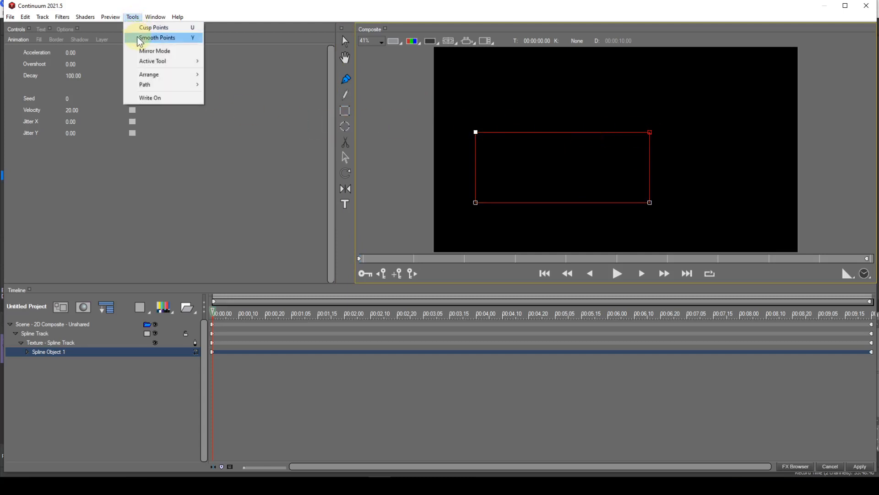
{"action": "left_click", "coordinate": [138, 38]}
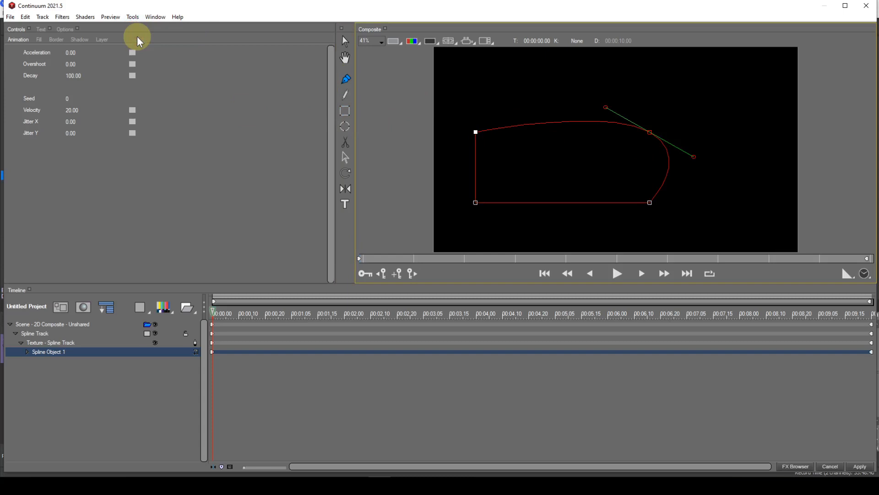
{"action": "key", "text": "ctrl+z"}
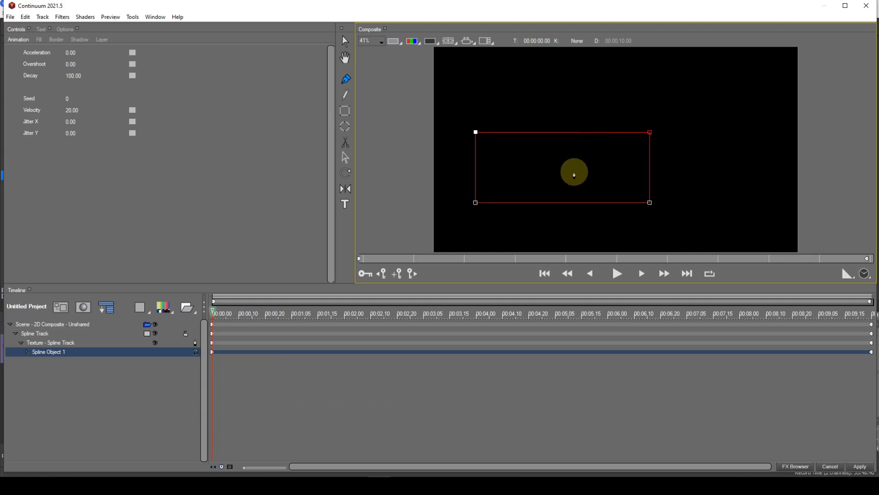
{"action": "key", "text": "y"}
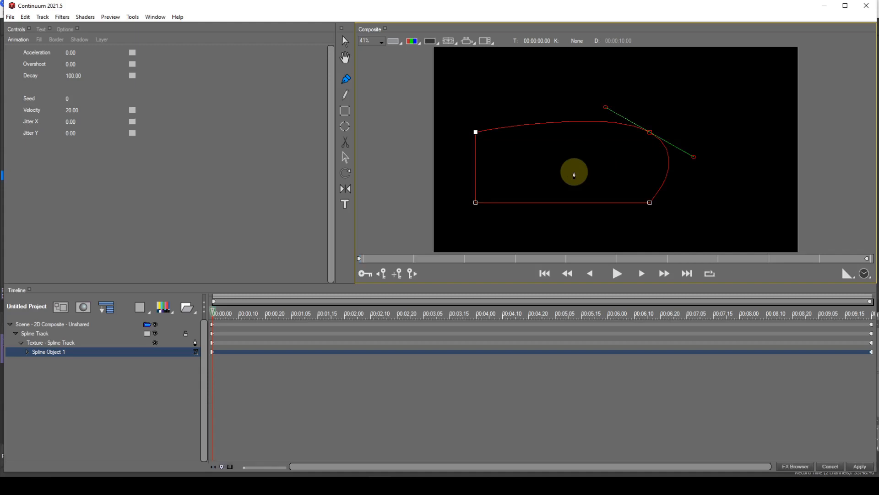
{"action": "key", "text": "ctrl+z"}
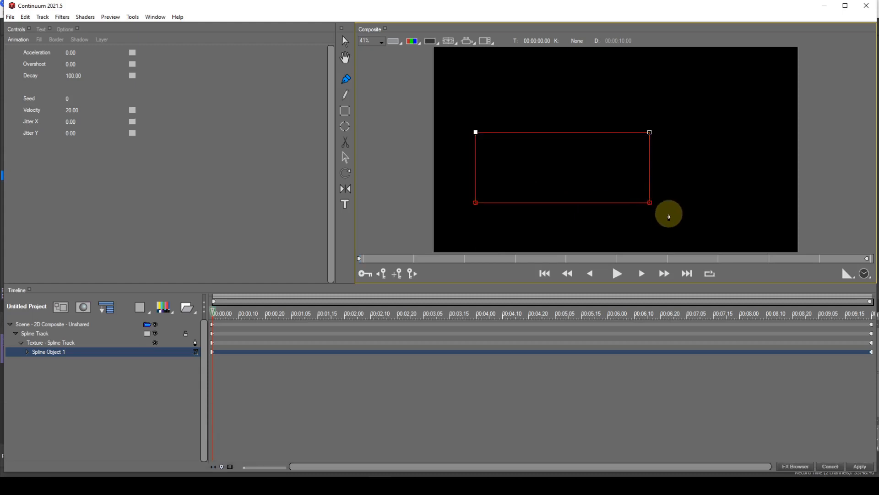
- Smooth both lower corner points of the rectangle together and undo the smoothing
{"action": "key", "text": "y"}
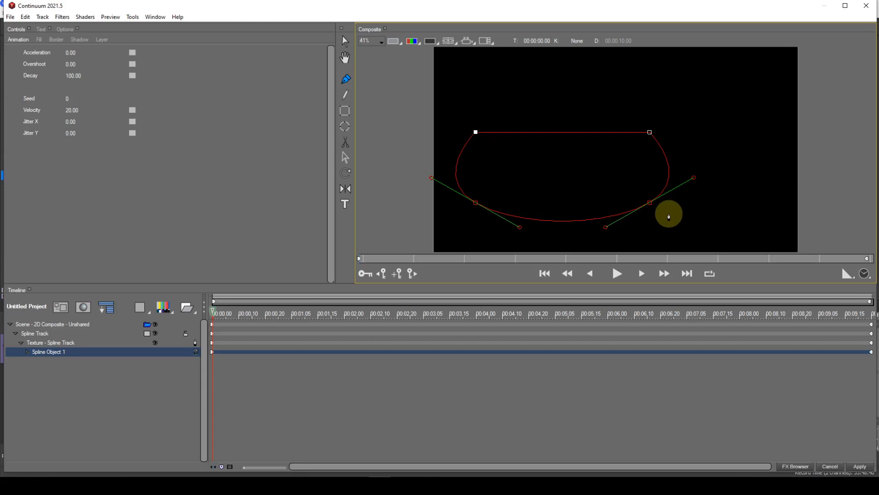
{"action": "key", "text": "ctrl+z"}
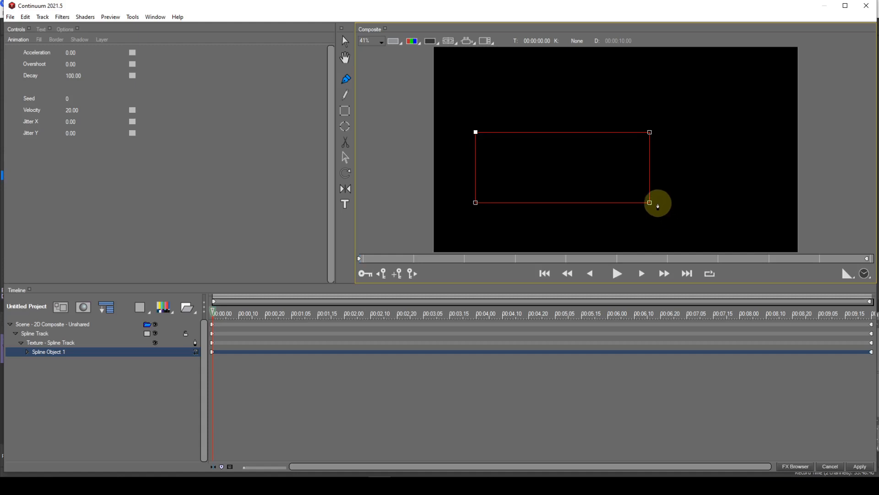
- Select the rectangle's lower-right corner point, and deselect and reselect Spline Object 1 in the timeline
{"action": "left_click", "coordinate": [650, 203]}
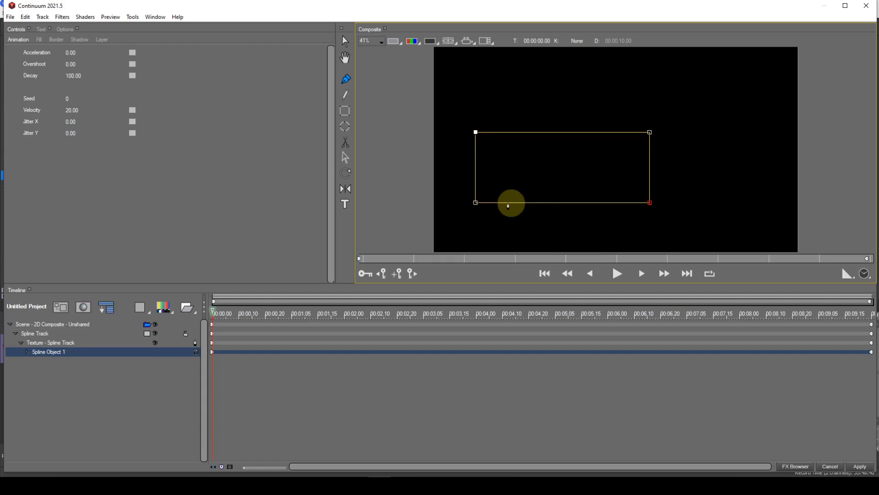
{"action": "left_click", "coordinate": [134, 17]}
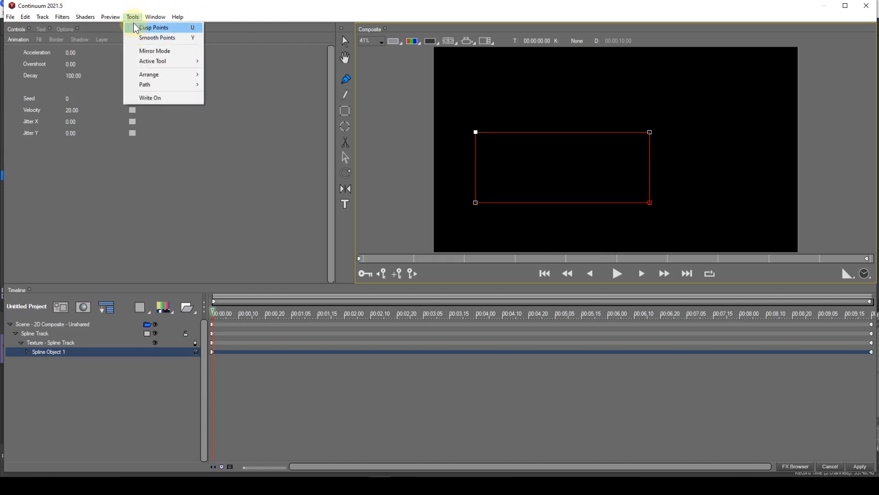
{"action": "left_click", "coordinate": [108, 414]}
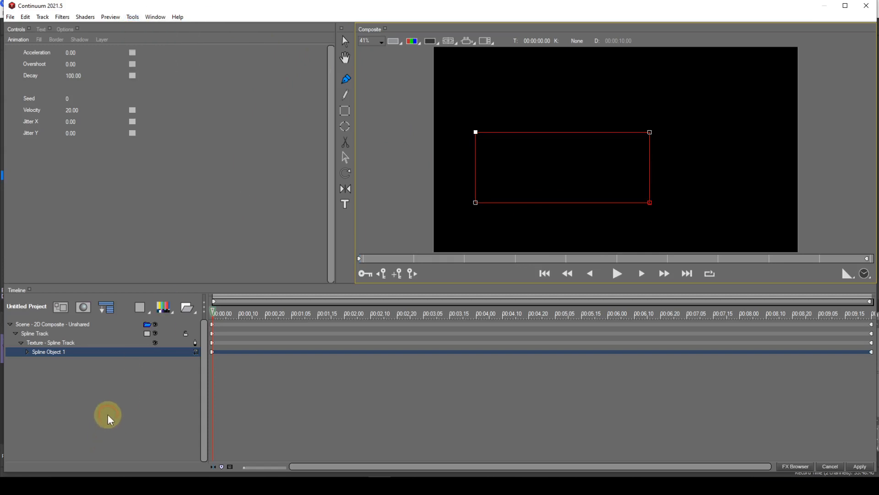
{"action": "left_click", "coordinate": [108, 414]}
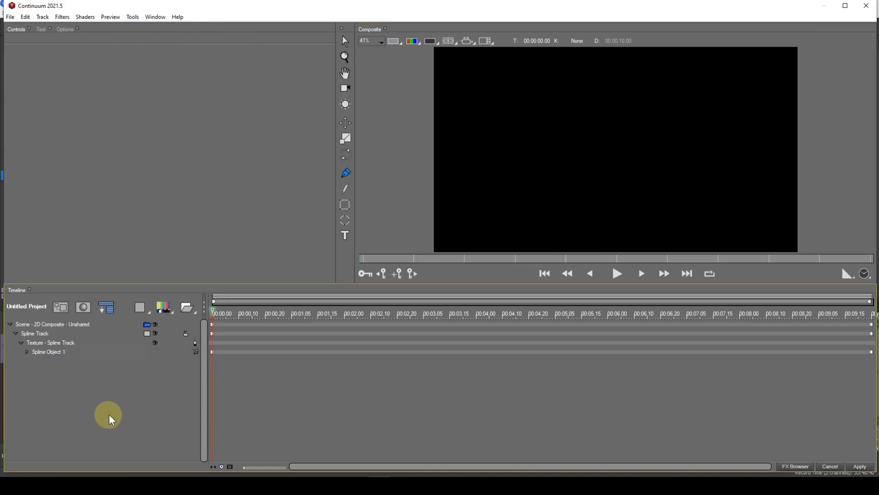
{"action": "left_click", "coordinate": [55, 350]}
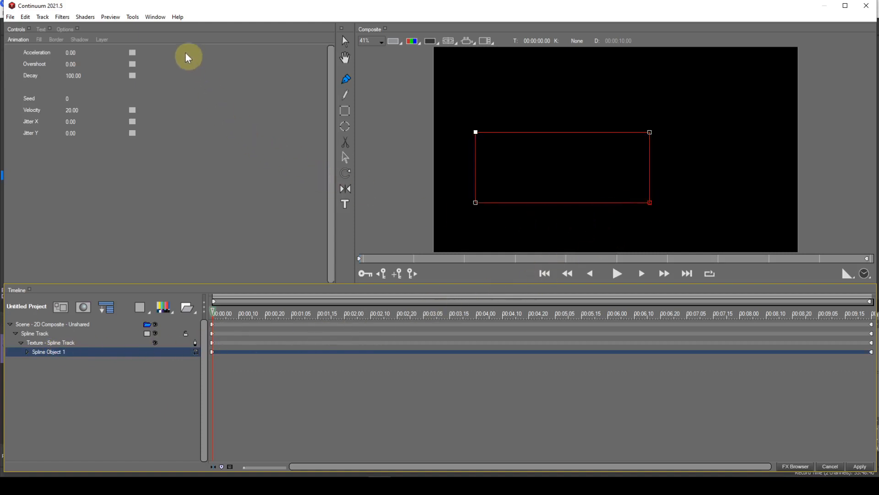
- Check the availability of the Cusp Points and Smooth Points commands for the rectangle's lower-right corner point
{"action": "left_click", "coordinate": [133, 17]}
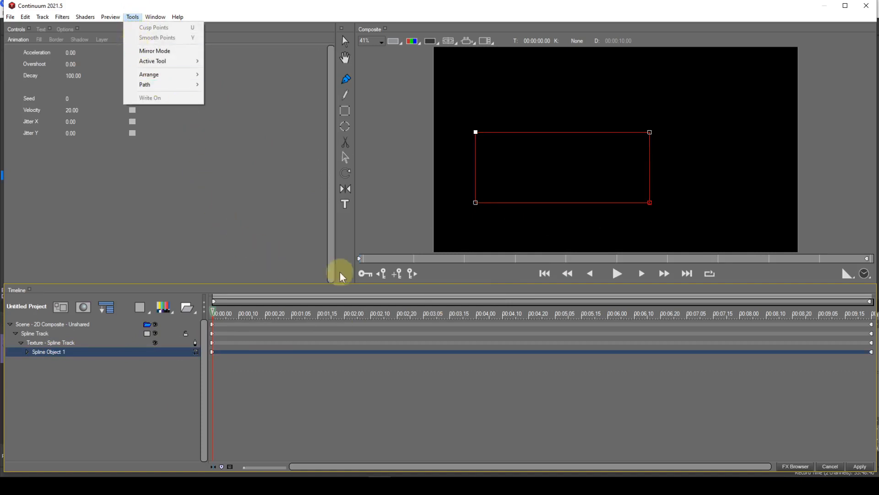
{"action": "left_click", "coordinate": [458, 241]}
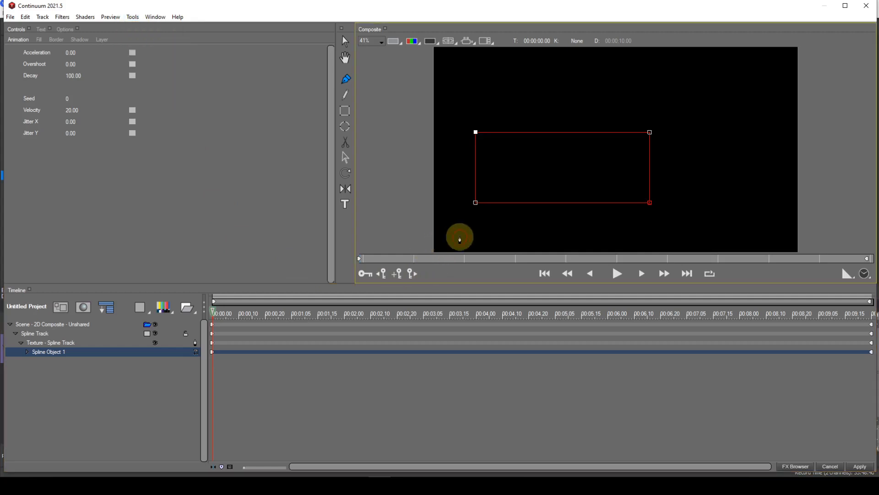
{"action": "left_click", "coordinate": [130, 16]}
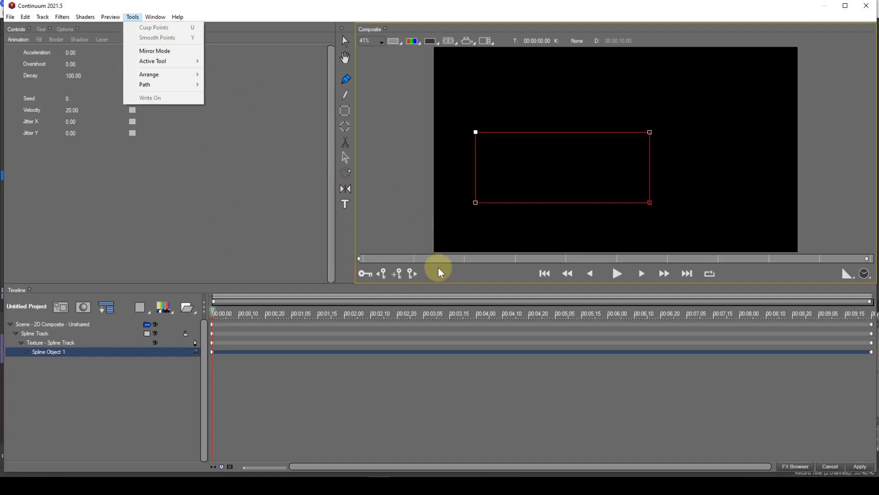
{"action": "left_click", "coordinate": [418, 231]}
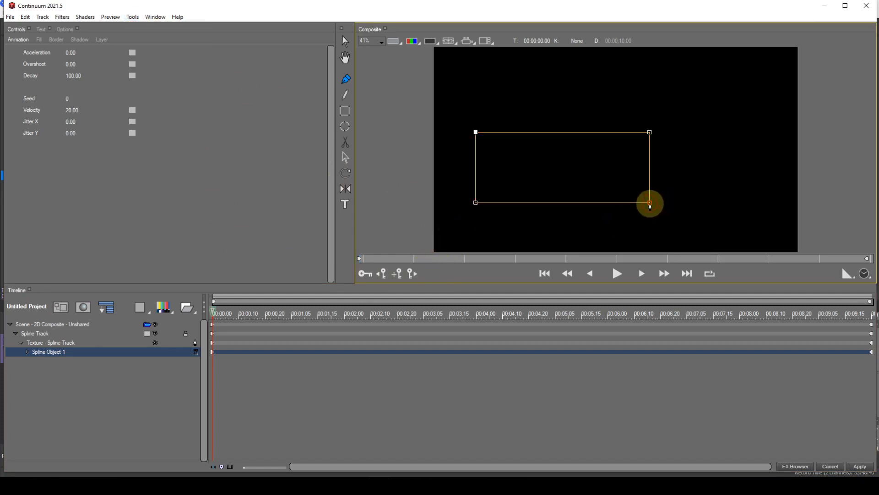
{"action": "left_click", "coordinate": [133, 17]}
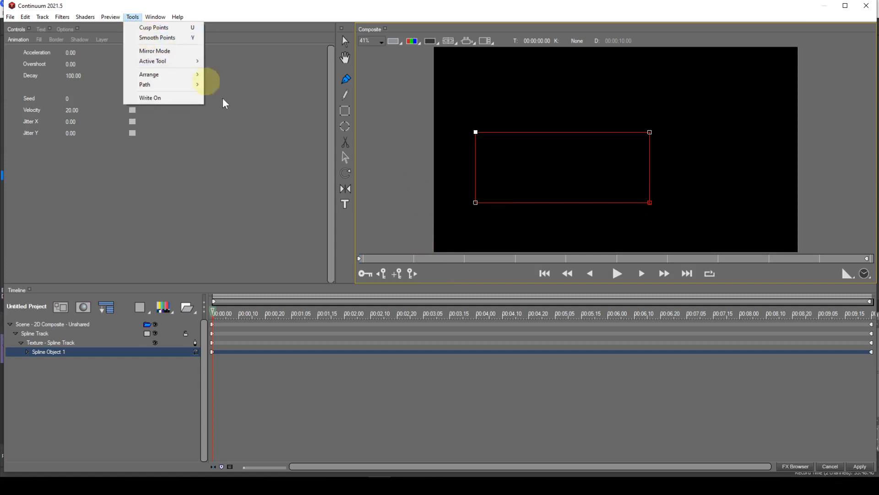
{"action": "left_click", "coordinate": [293, 174]}
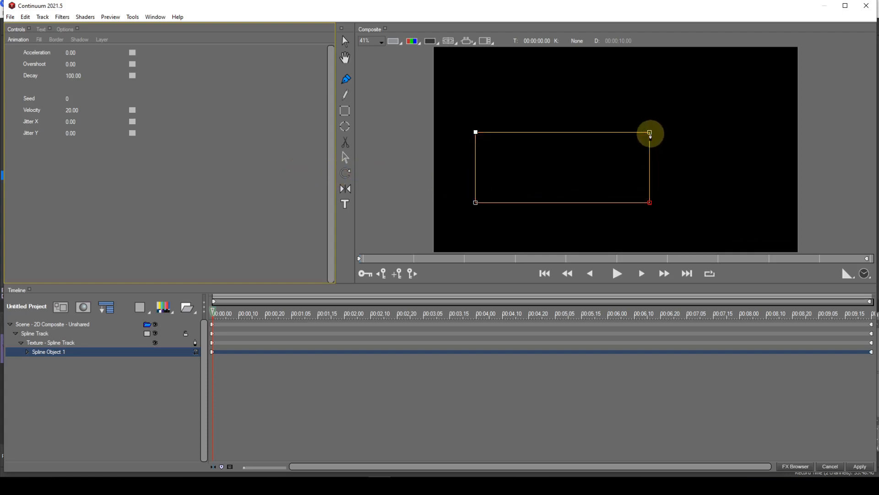
- Pull curve handles out of the rectangle's upper-right corner point and undo the resulting changes
{"action": "left_click", "coordinate": [650, 133], "text": "ctrl"}
{"action": "left_click_drag", "start_coordinate": [651, 135], "coordinate": [680, 162]}
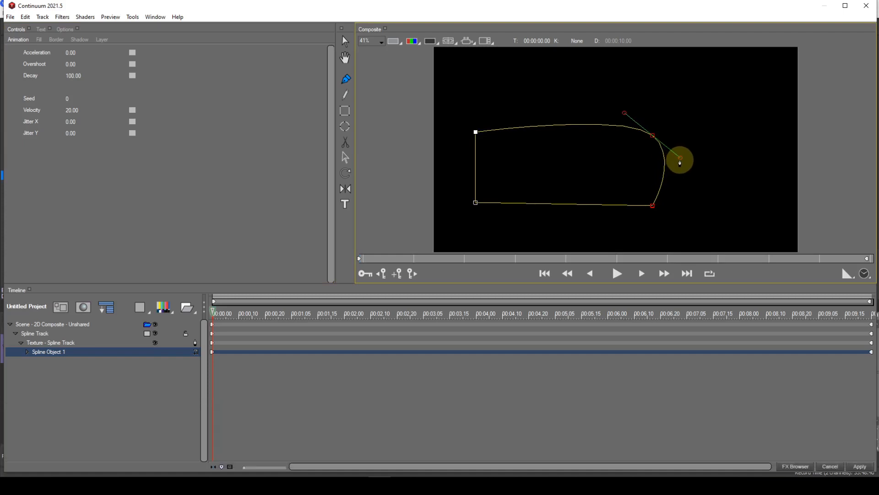
{"action": "key", "text": "ctrl+z"}
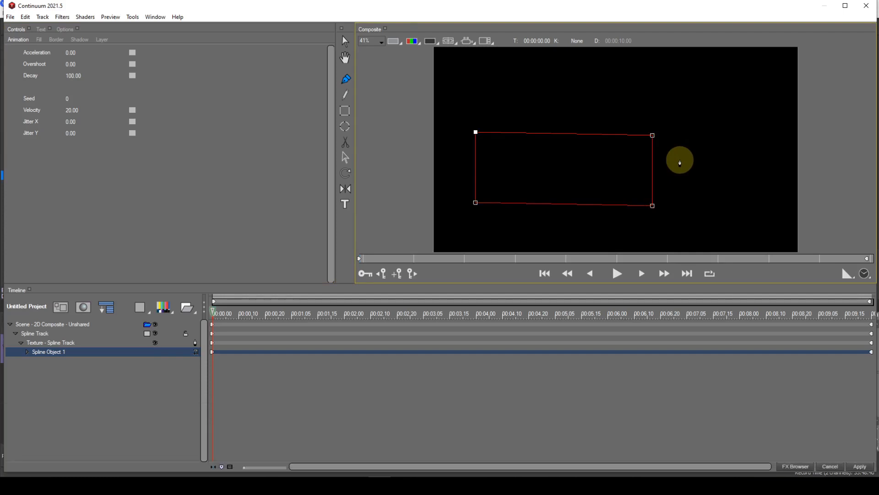
{"action": "key", "text": "ctrl"}
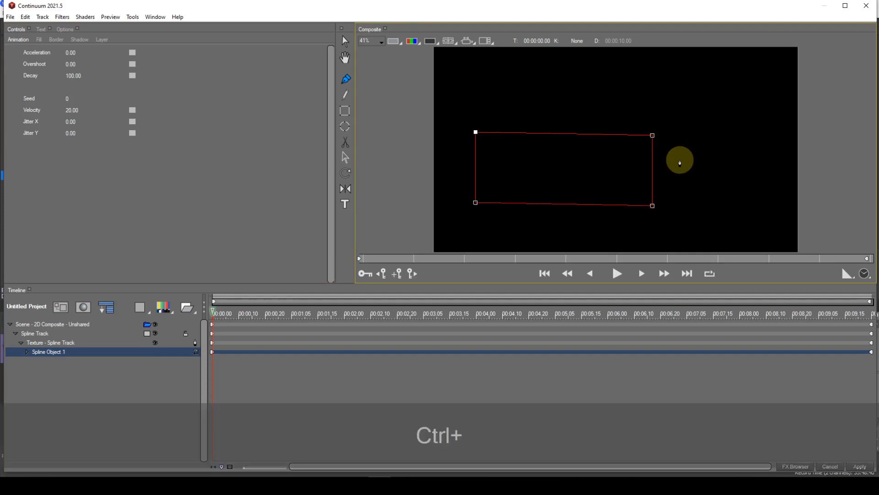
{"action": "key", "text": "ctrl+z"}
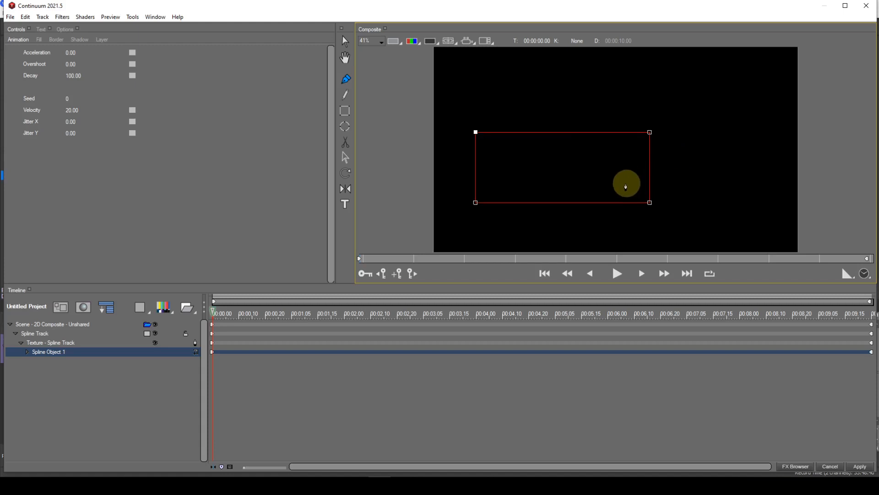
- Select all four corner points of the rectangle and convert them to Smooth Points
{"action": "left_click", "coordinate": [582, 208], "text": "shift"}
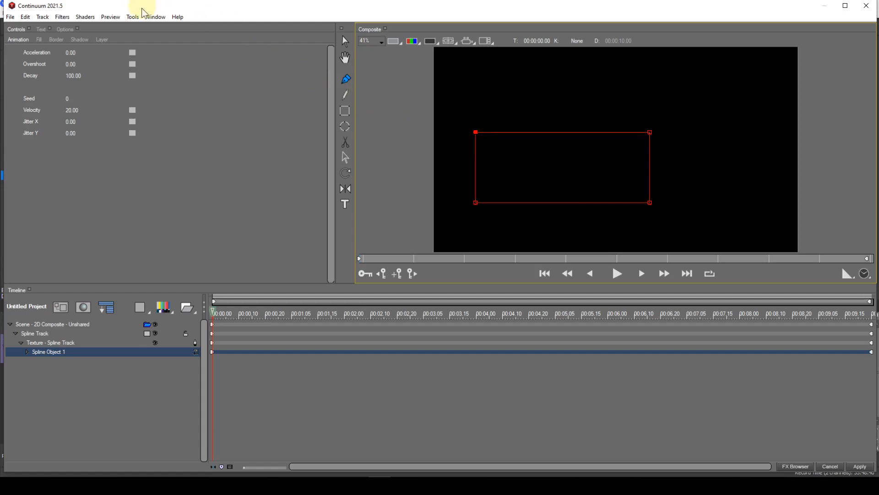
{"action": "left_click", "coordinate": [132, 17]}
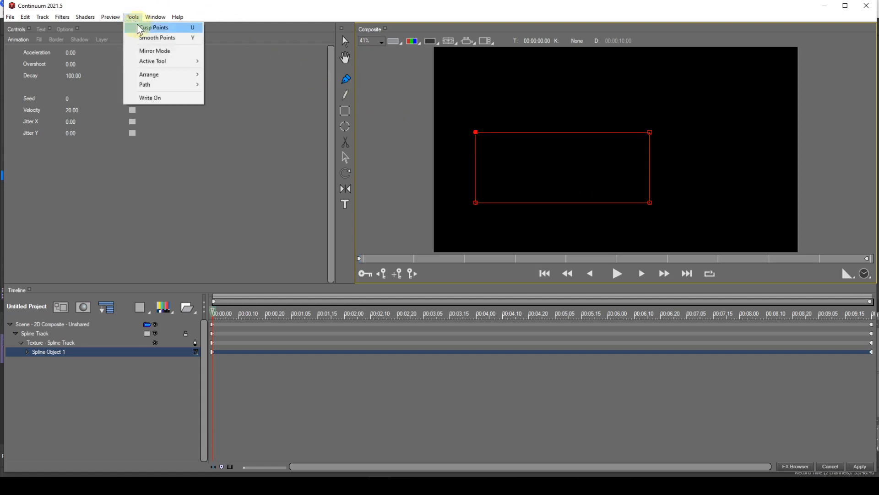
{"action": "left_click", "coordinate": [145, 39]}
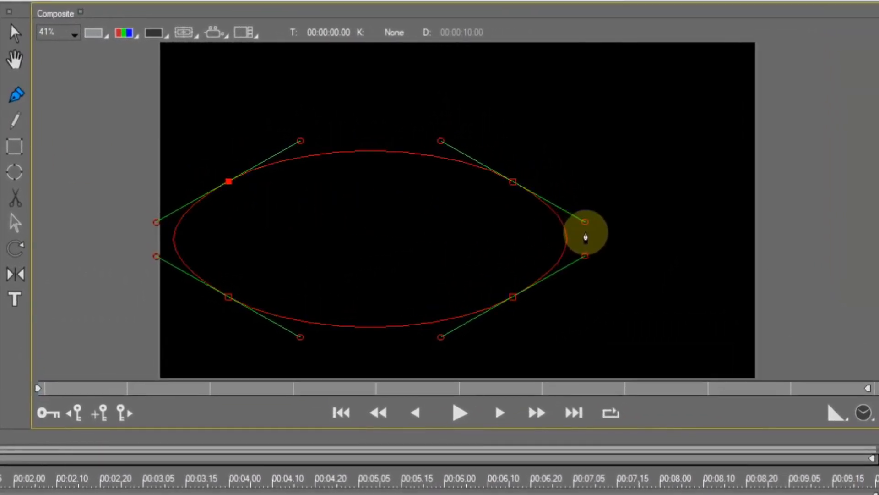
- Reshape the curve with the upper-right point's handles, rotating both and then moving only one, and convert all points to Cusp Points
{"action": "left_click_drag", "start_coordinate": [588, 229], "coordinate": [454, 251]}
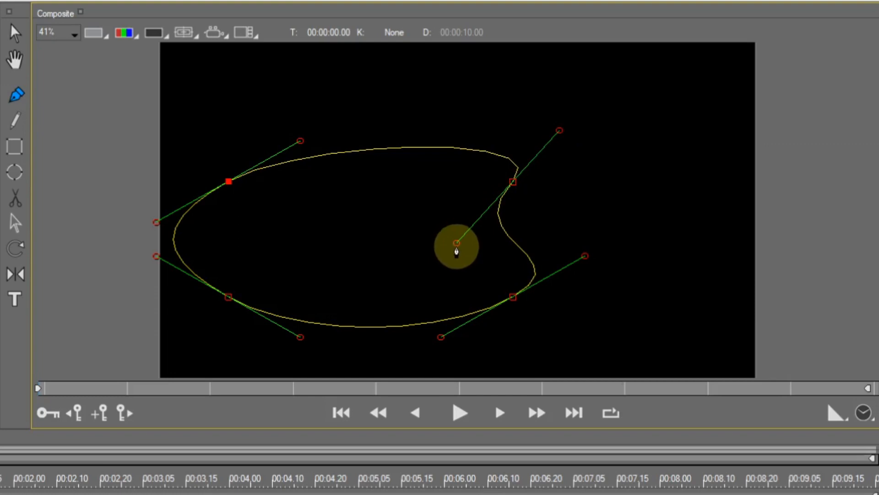
{"action": "left_click_drag", "start_coordinate": [457, 243], "coordinate": [441, 190]}
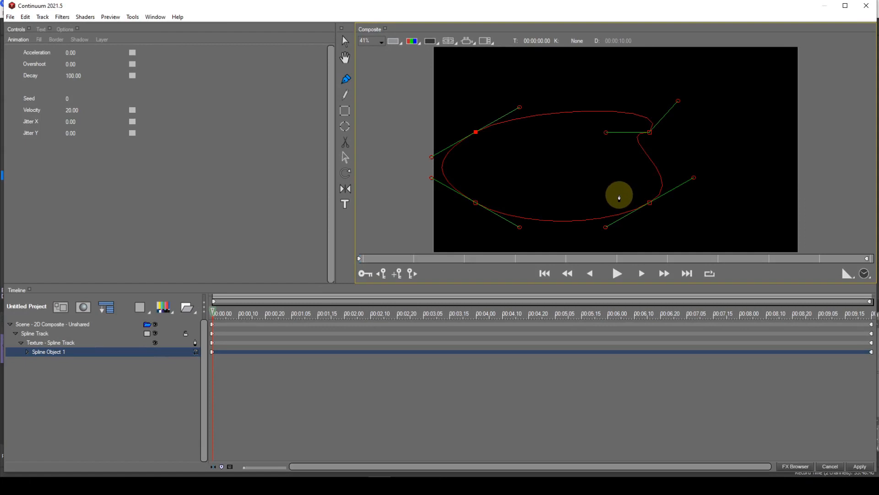
{"action": "key", "text": "u"}
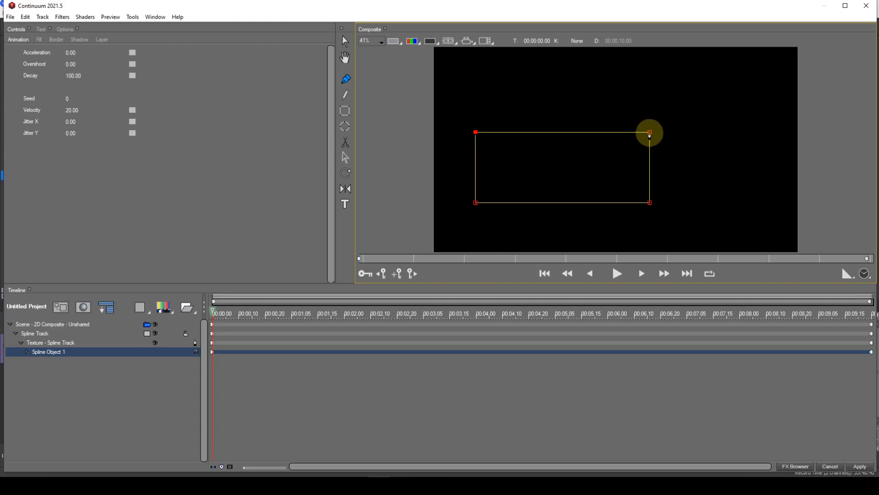
- Pull a single handle out of the upper-right corner point and reset the corner with Cusp Points
{"action": "left_click_drag", "start_coordinate": [650, 136], "coordinate": [676, 159]}
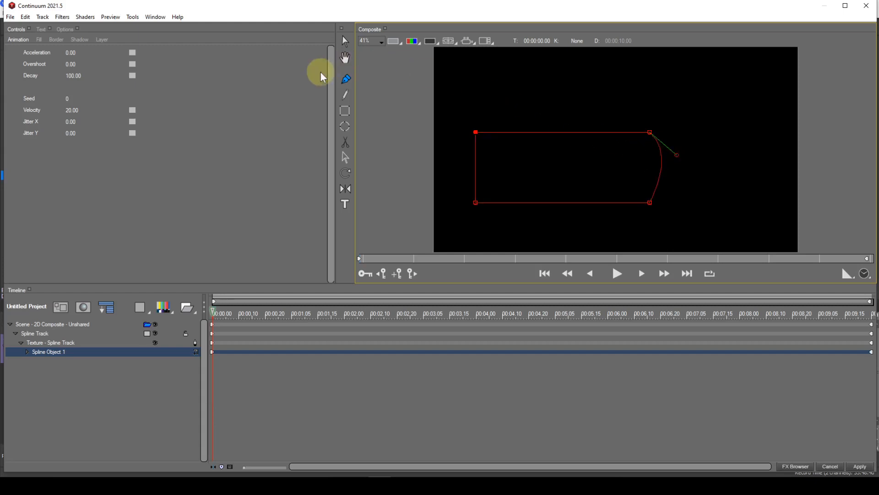
{"action": "left_click", "coordinate": [133, 17]}
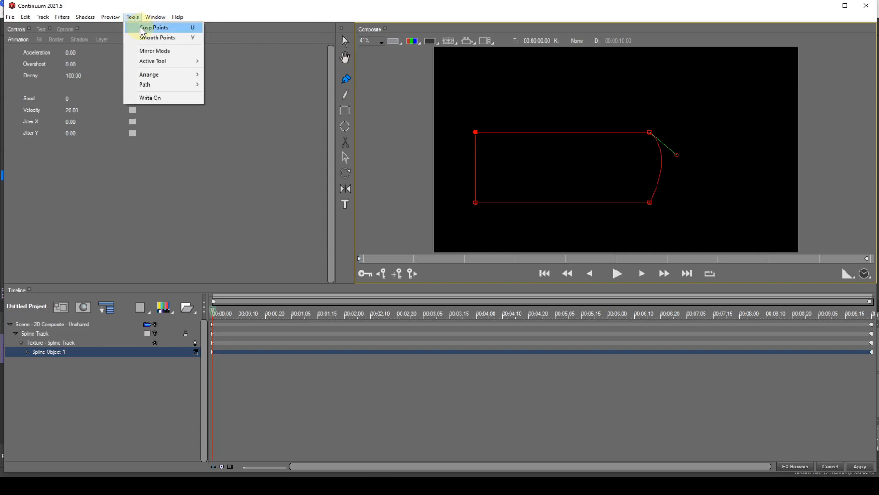
{"action": "left_click", "coordinate": [142, 28]}
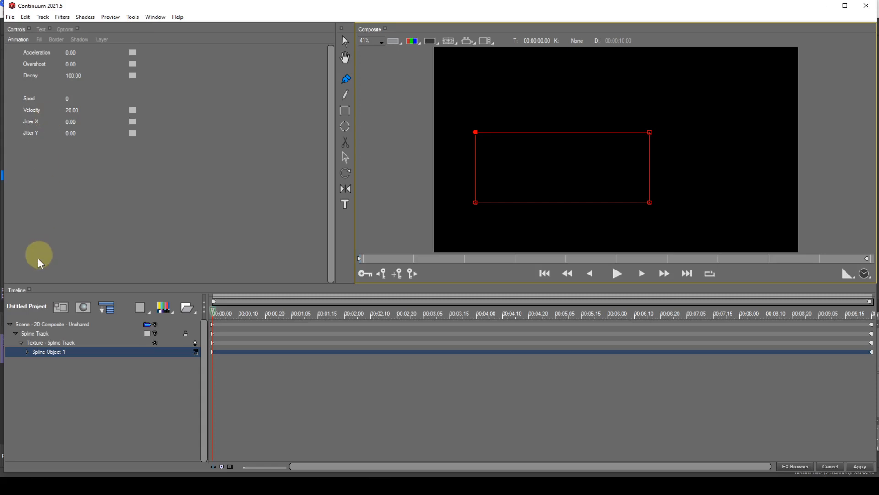
- Delete the 2D Composite scene together with its spline track
{"action": "left_click", "coordinate": [61, 326]}
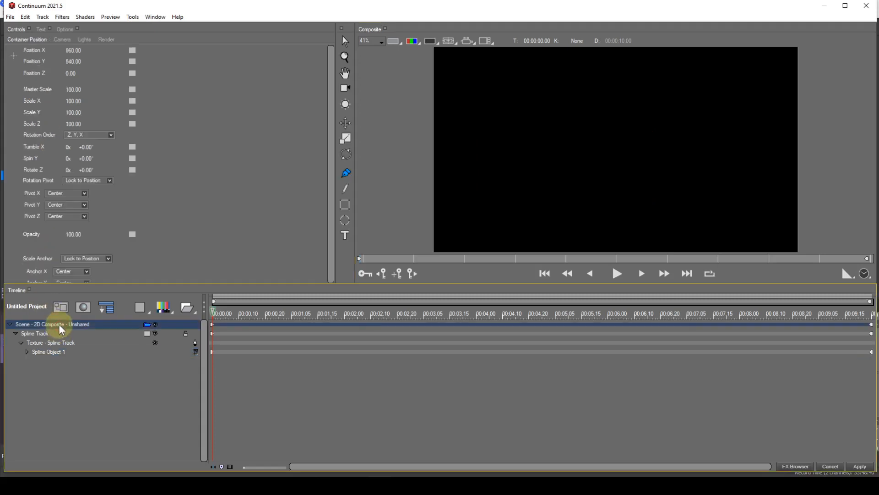
{"action": "key", "text": "Delete"}
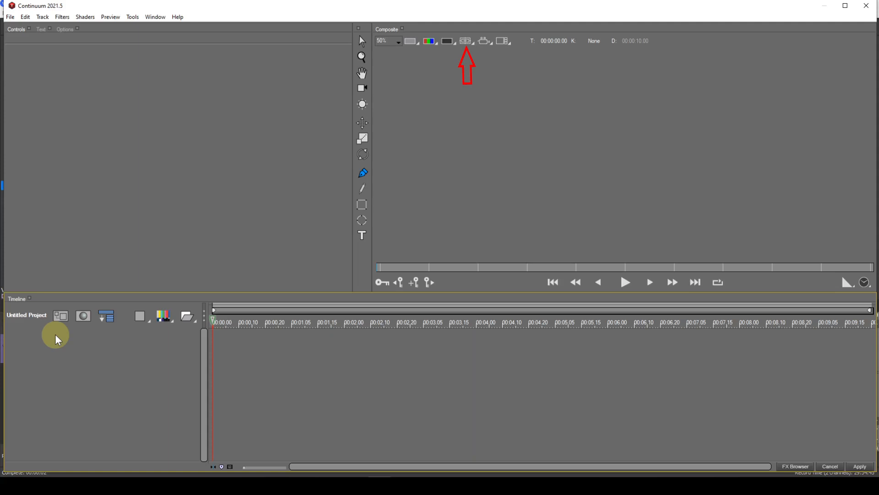
- Show the preview grid and draw a new wide rectangle spline in the left half of the composite
{"action": "left_click", "coordinate": [110, 16]}
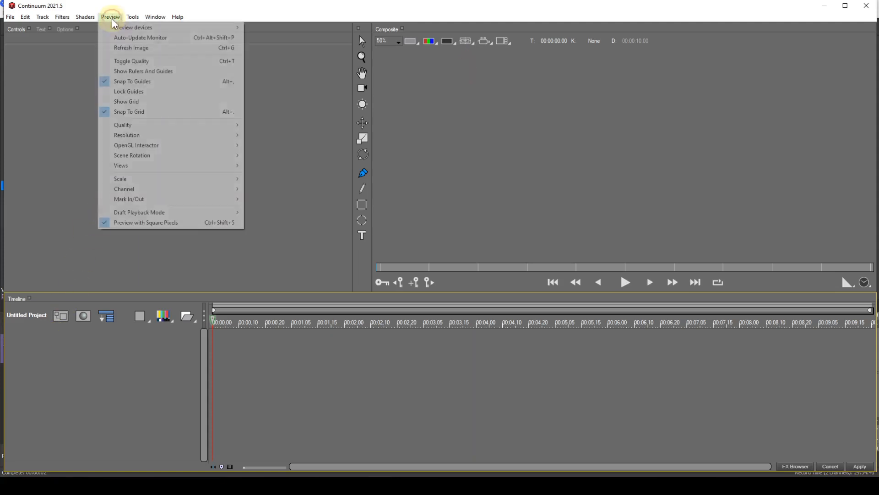
{"action": "left_click", "coordinate": [107, 102]}
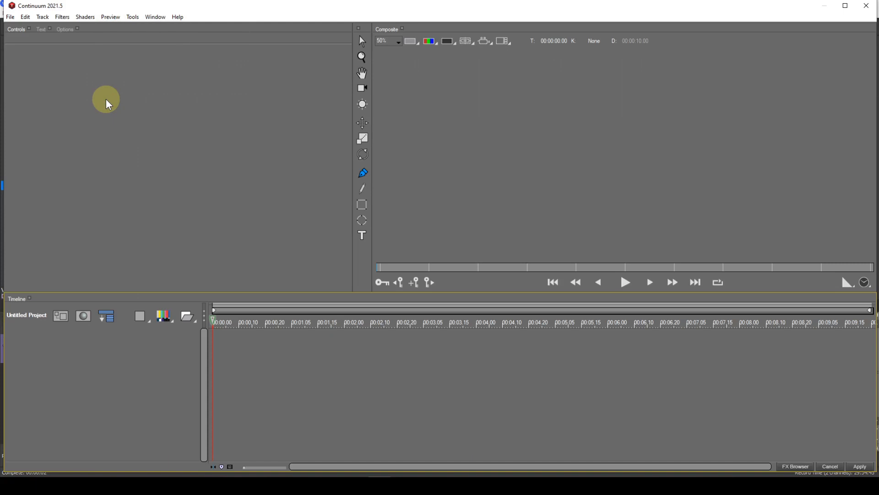
{"action": "left_click", "coordinate": [362, 207]}
{"action": "left_click_drag", "start_coordinate": [471, 144], "coordinate": [618, 193]}
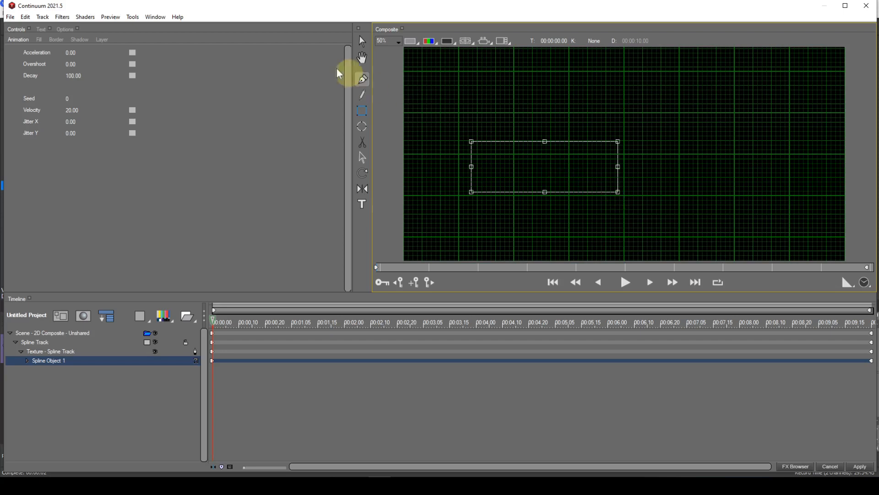
- Show the Grids and Guides options and set the Grid Style to Dashed
{"action": "left_click", "coordinate": [161, 17]}
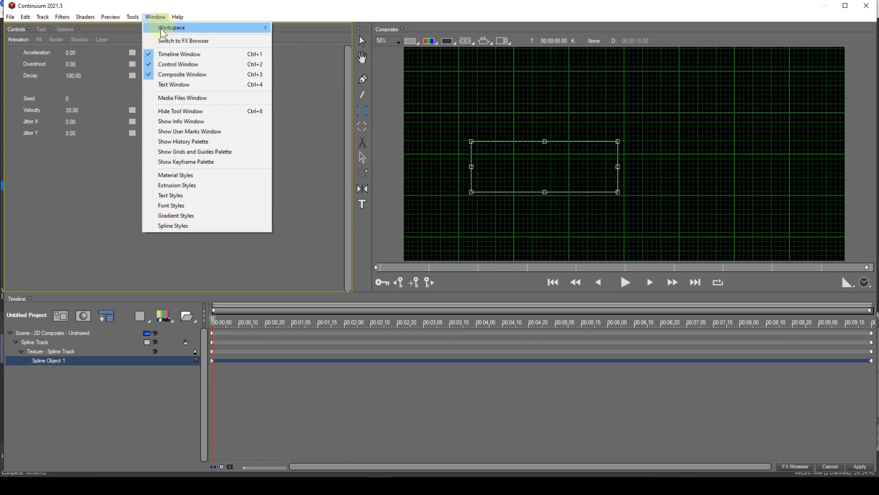
{"action": "left_click", "coordinate": [156, 153]}
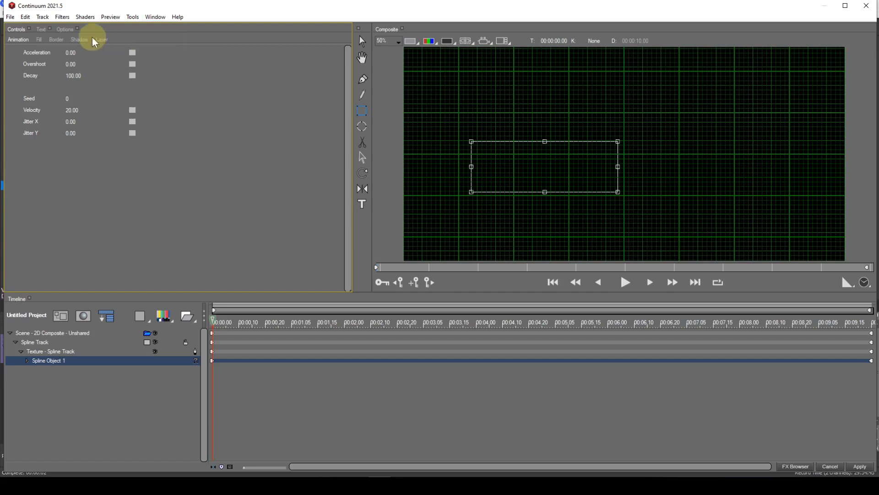
{"action": "left_click", "coordinate": [66, 30]}
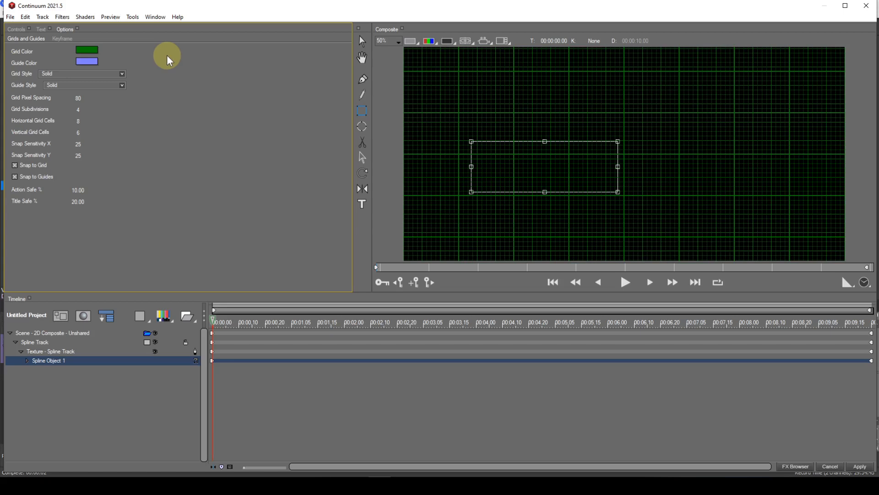
{"action": "left_click", "coordinate": [121, 74]}
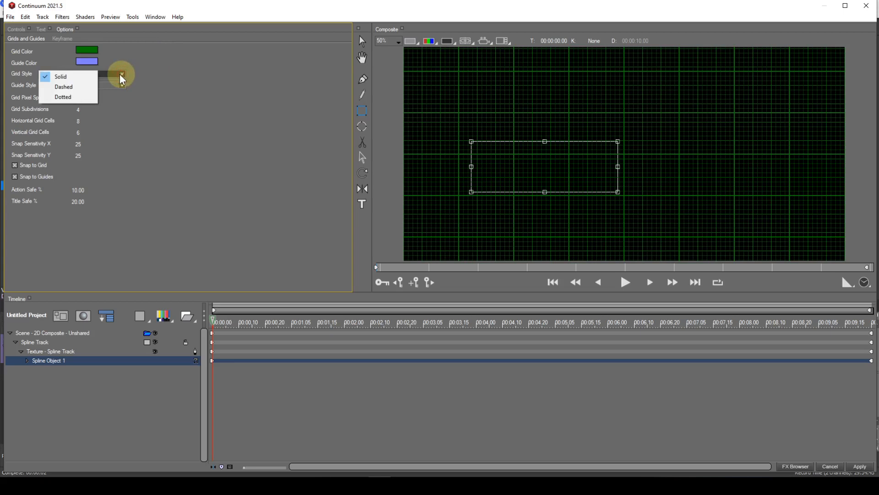
{"action": "left_click", "coordinate": [71, 87]}
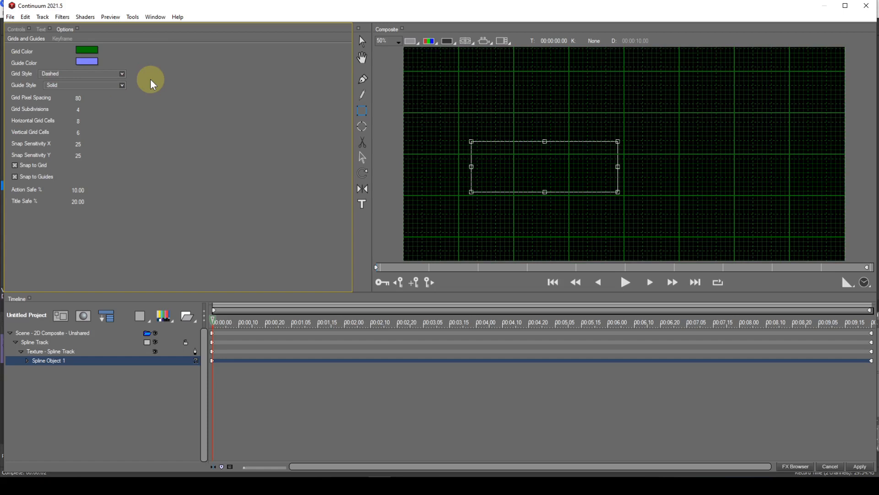
- Set the grid to 2 subdivisions, 12 horizontal cells and 8 vertical cells
{"action": "left_click", "coordinate": [79, 110]}
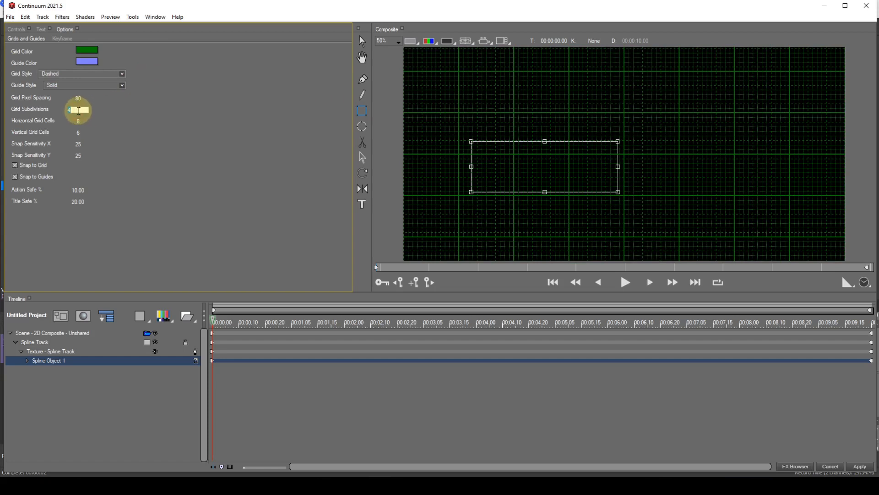
{"action": "type", "text": "2"}
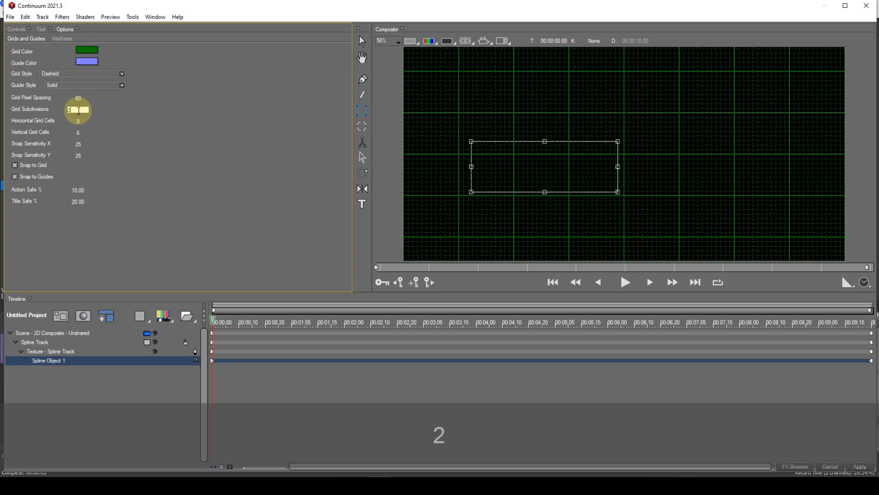
{"action": "key", "text": "Return"}
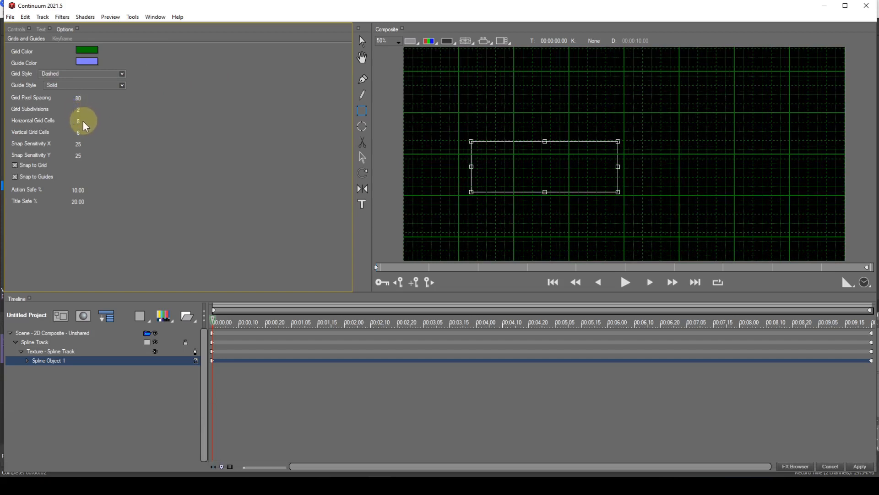
{"action": "left_click", "coordinate": [79, 121]}
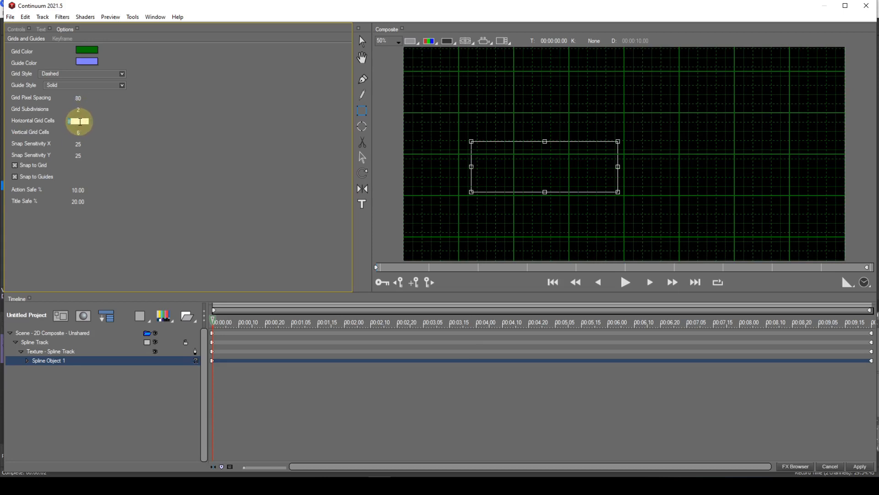
{"action": "type", "text": "12"}
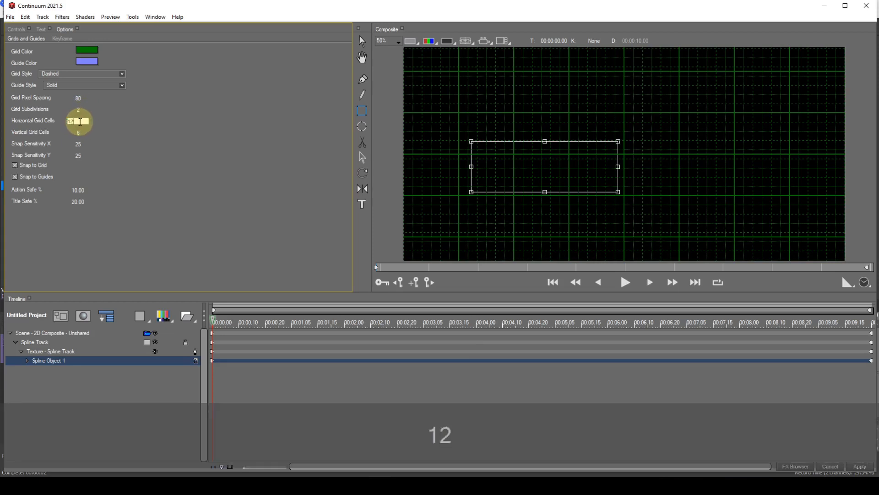
{"action": "left_click", "coordinate": [80, 134]}
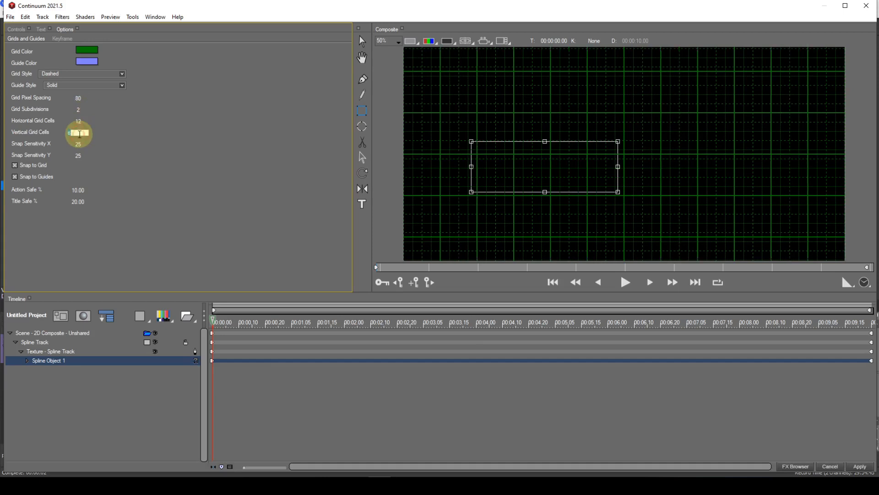
{"action": "type", "text": "8"}
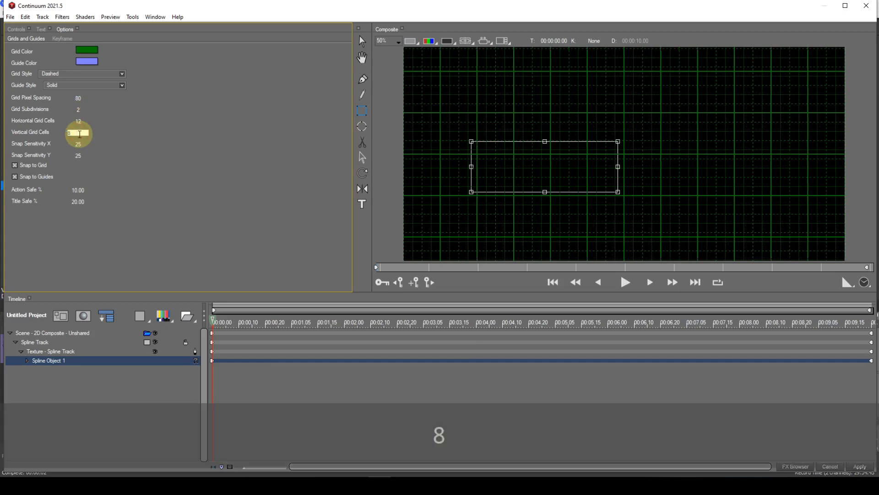
{"action": "key", "text": "Return"}
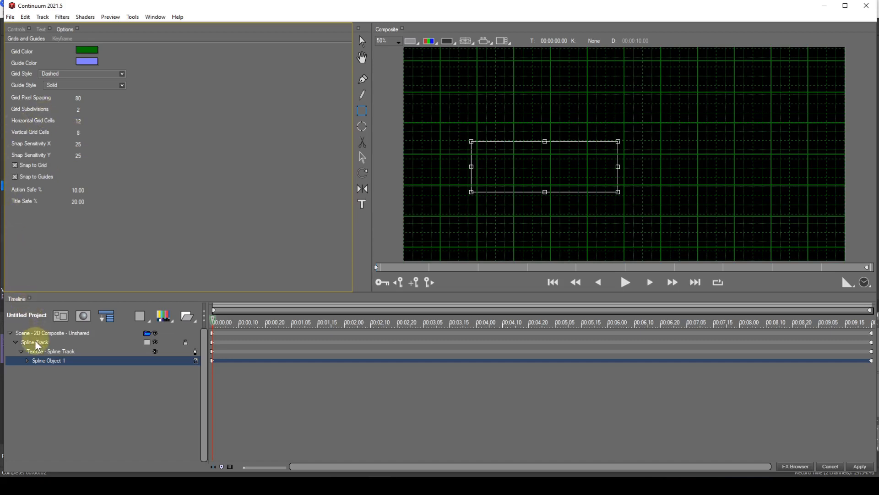
{"action": "left_click", "coordinate": [55, 340]}
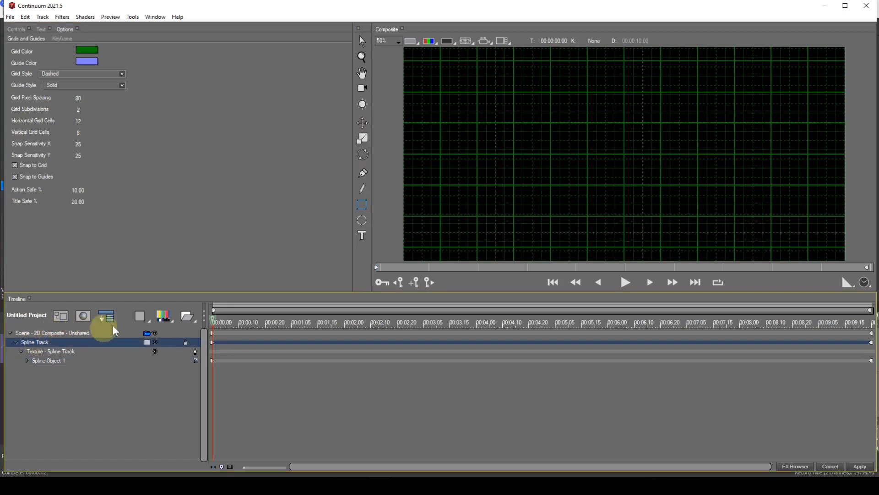
{"action": "left_click", "coordinate": [468, 200]}
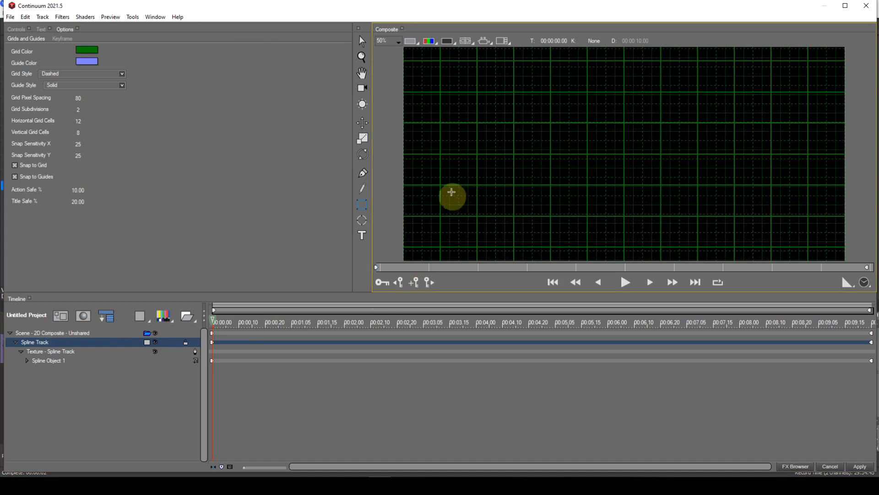
{"action": "left_click", "coordinate": [362, 43]}
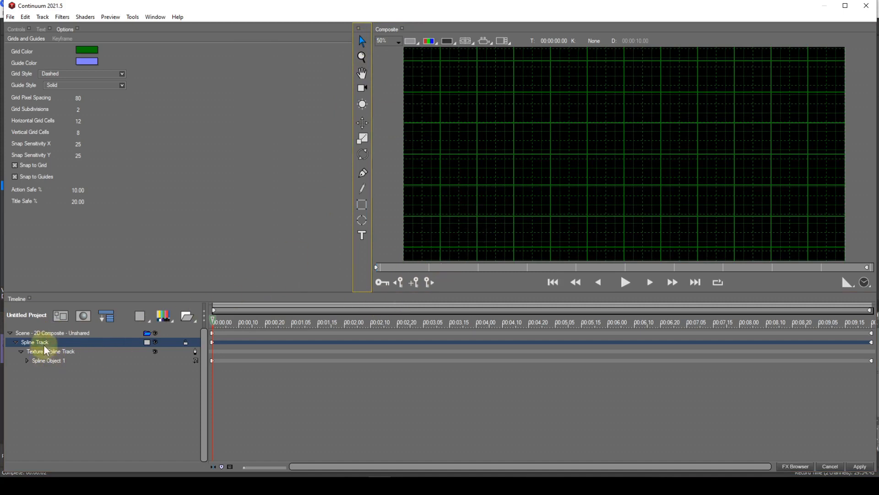
{"action": "left_click", "coordinate": [51, 334]}
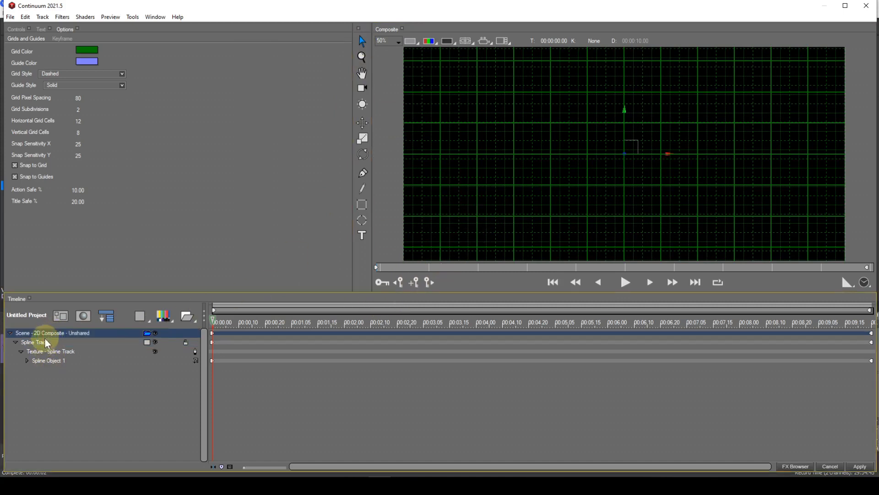
{"action": "left_click", "coordinate": [42, 342]}
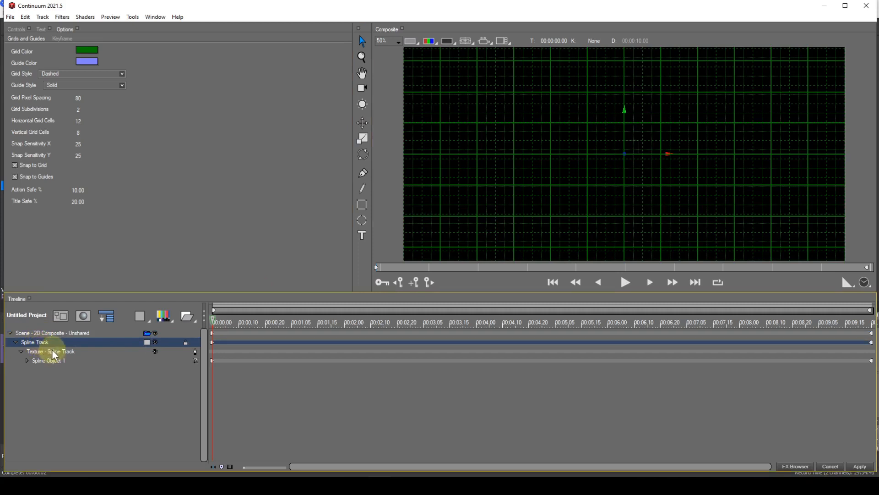
- Turn on the fill for the spline track's texture in its Fill settings
{"action": "left_click", "coordinate": [52, 353]}
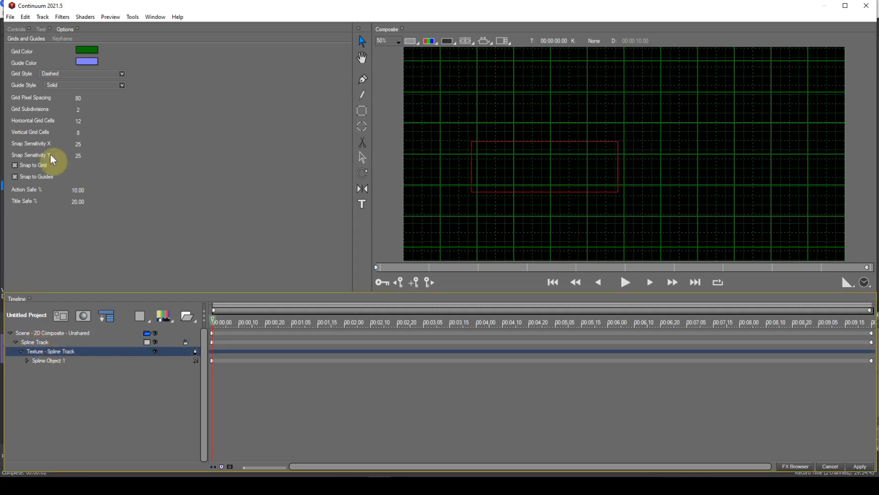
{"action": "left_click", "coordinate": [16, 30]}
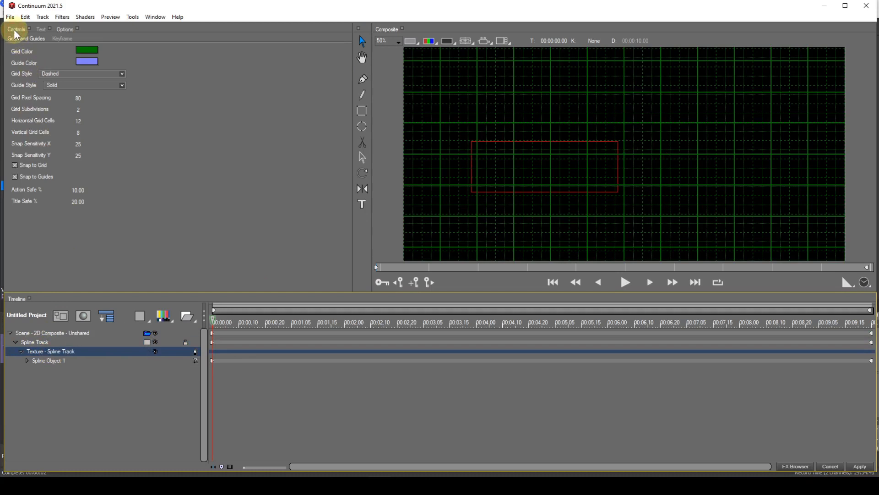
{"action": "left_click", "coordinate": [39, 40]}
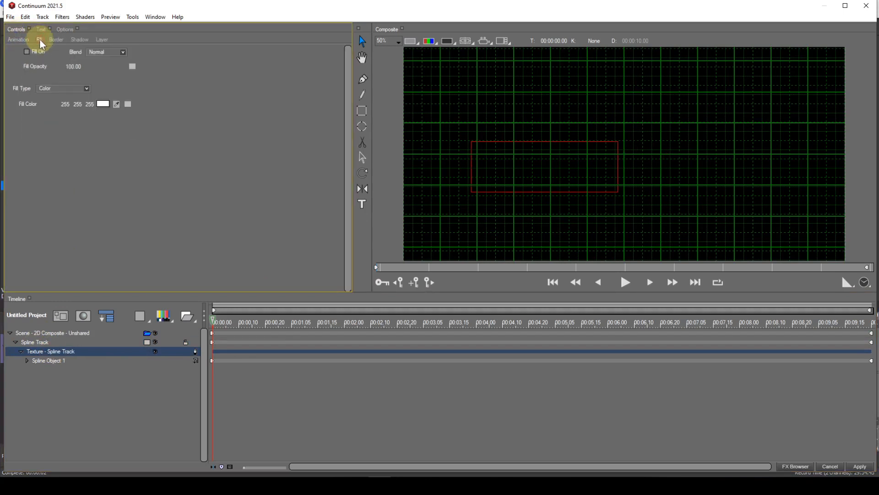
{"action": "left_click", "coordinate": [27, 52]}
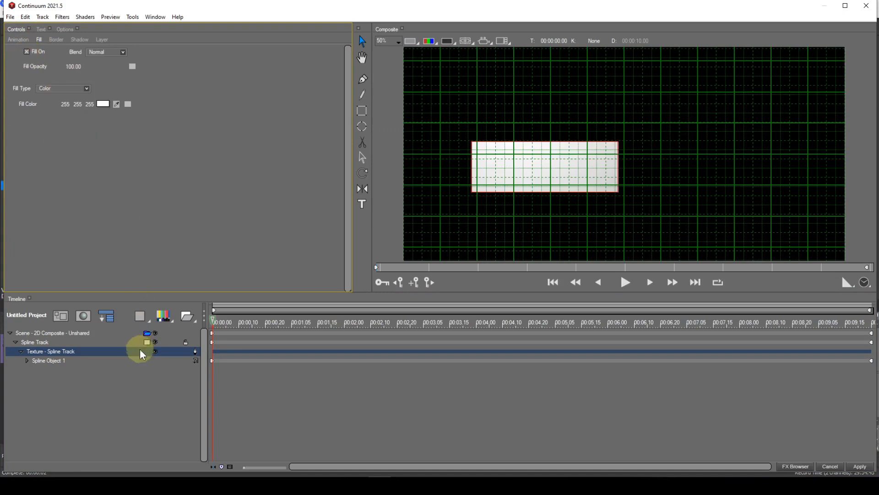
- Move the spline track vertically to Position Y 405 and back down to 540 with the Move tool
{"action": "left_click", "coordinate": [41, 342]}
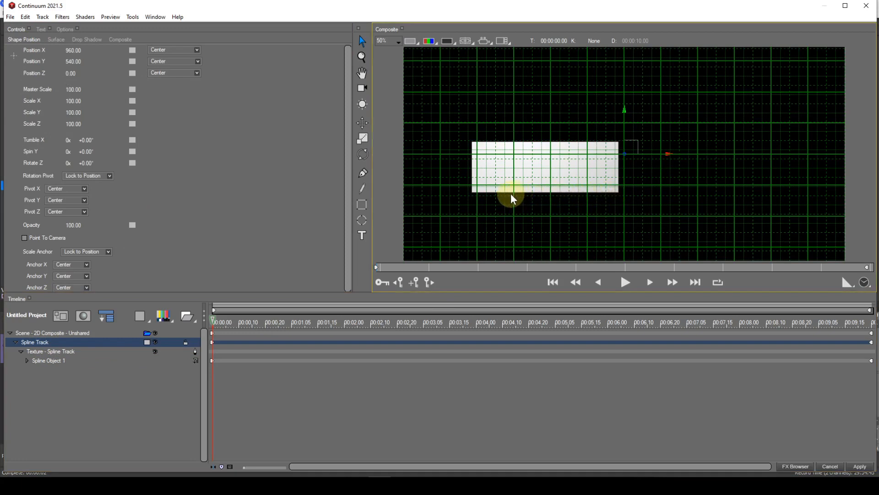
{"action": "left_click", "coordinate": [360, 122]}
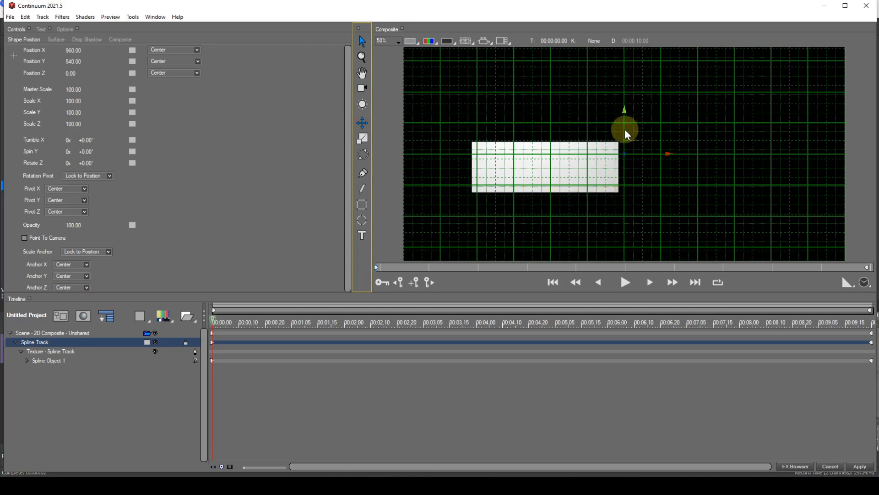
{"action": "left_click_drag", "start_coordinate": [625, 131], "coordinate": [627, 108]}
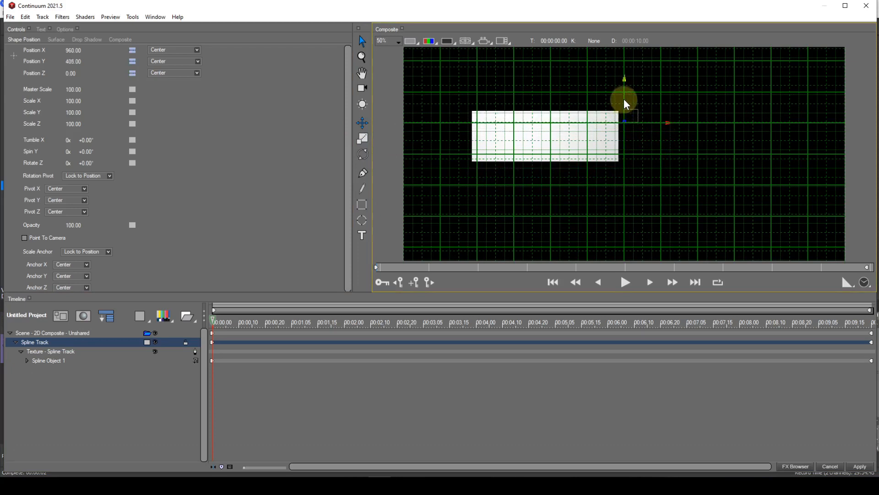
{"action": "left_click_drag", "start_coordinate": [627, 100], "coordinate": [649, 162]}
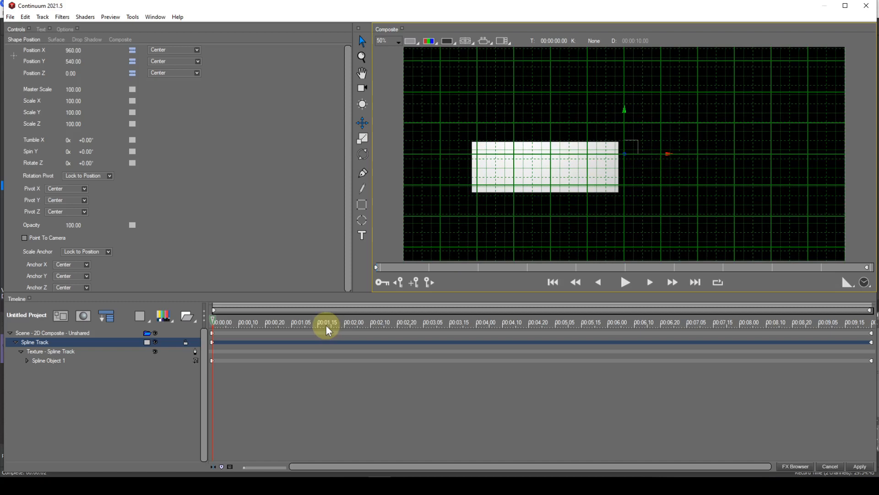
- Delete the 2D Composite scene and draw a new long, thin rectangle spline in the lower-left part of the frame
{"action": "left_click", "coordinate": [71, 333]}
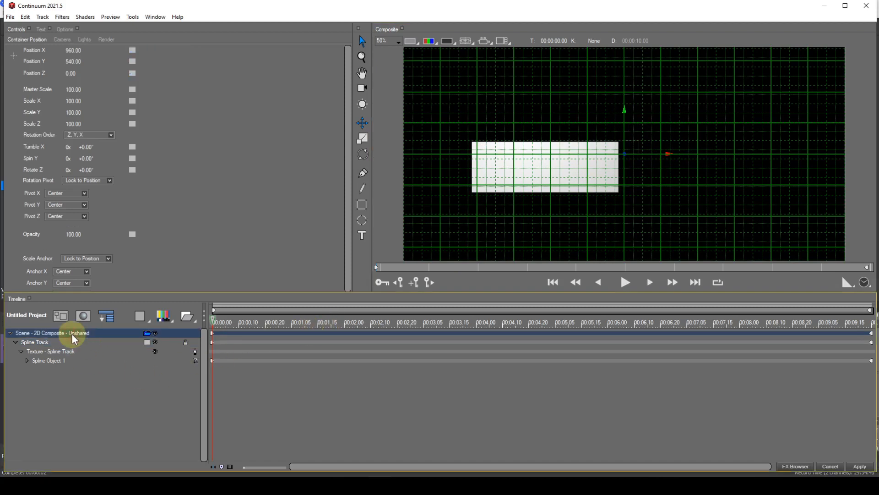
{"action": "key", "text": "Delete"}
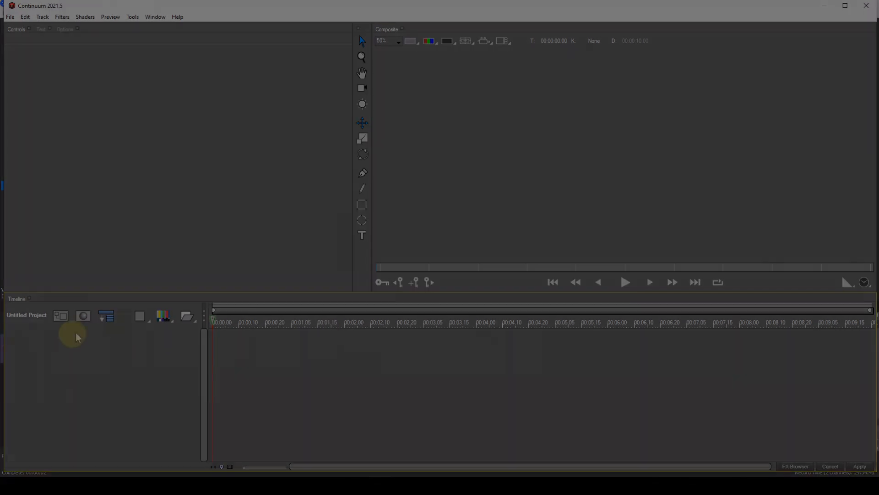
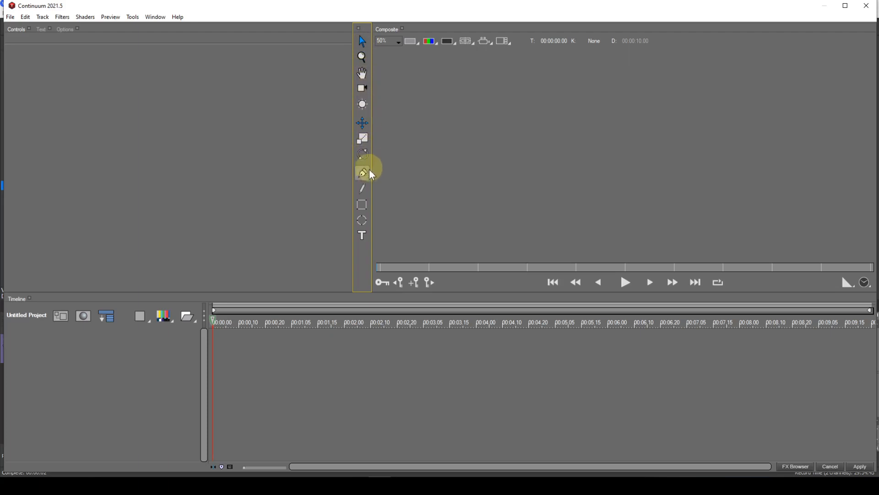
{"action": "left_click", "coordinate": [364, 204]}
{"action": "left_click_drag", "start_coordinate": [407, 197], "coordinate": [606, 220]}
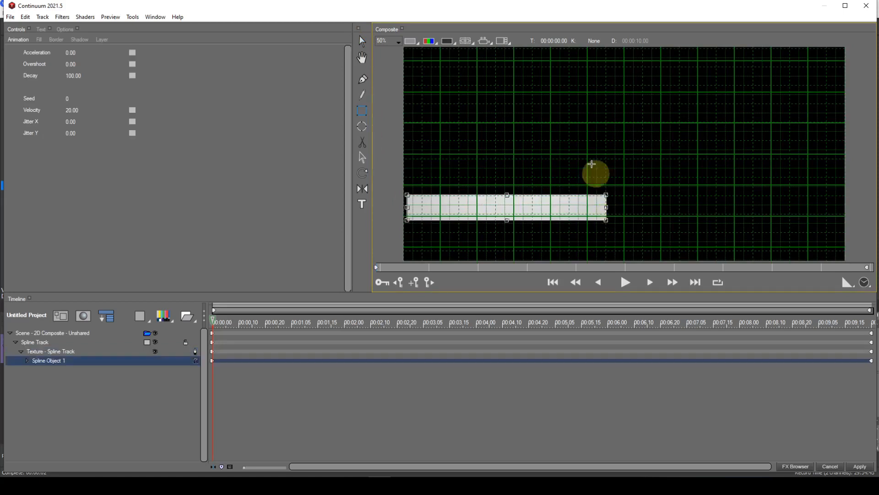
- Hide the preview grid and shift the rectangle slightly left, past the frame's left edge
{"action": "left_click", "coordinate": [471, 42]}
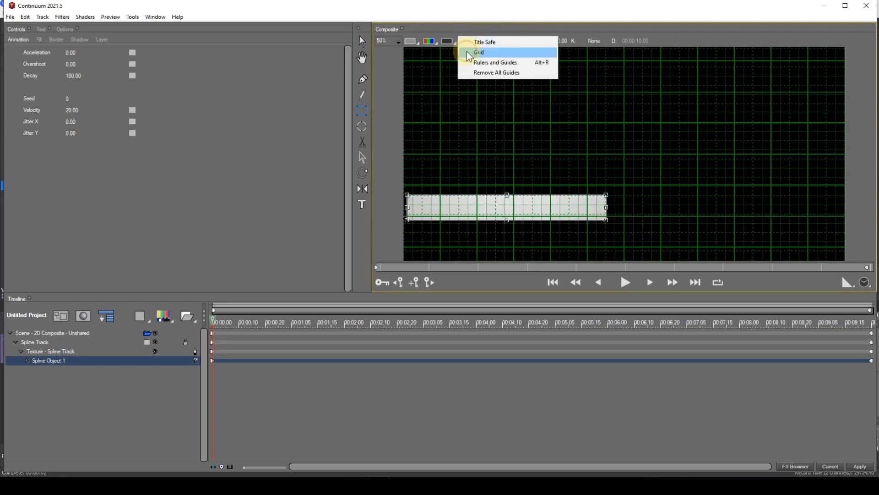
{"action": "left_click", "coordinate": [476, 52]}
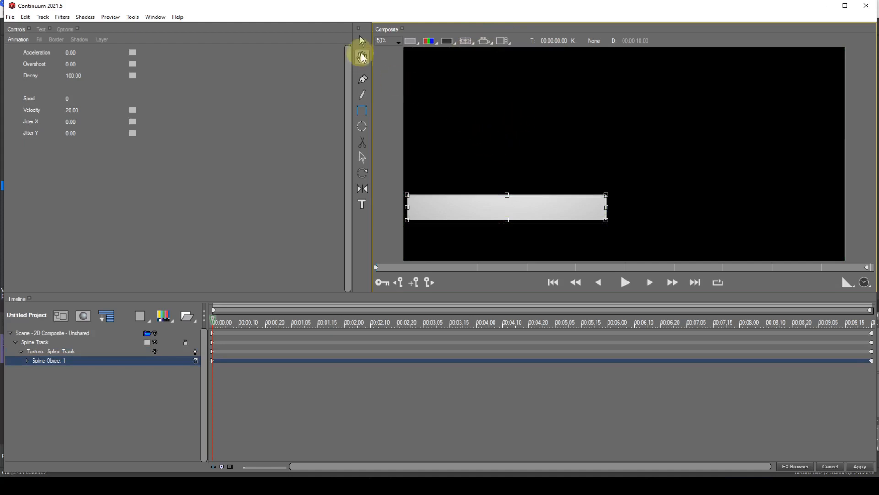
{"action": "left_click", "coordinate": [364, 44]}
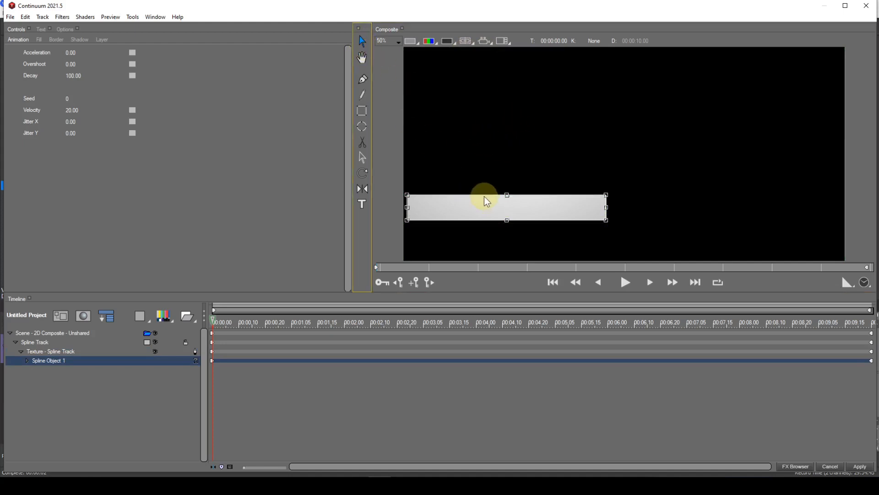
{"action": "left_click_drag", "start_coordinate": [485, 194], "coordinate": [475, 195]}
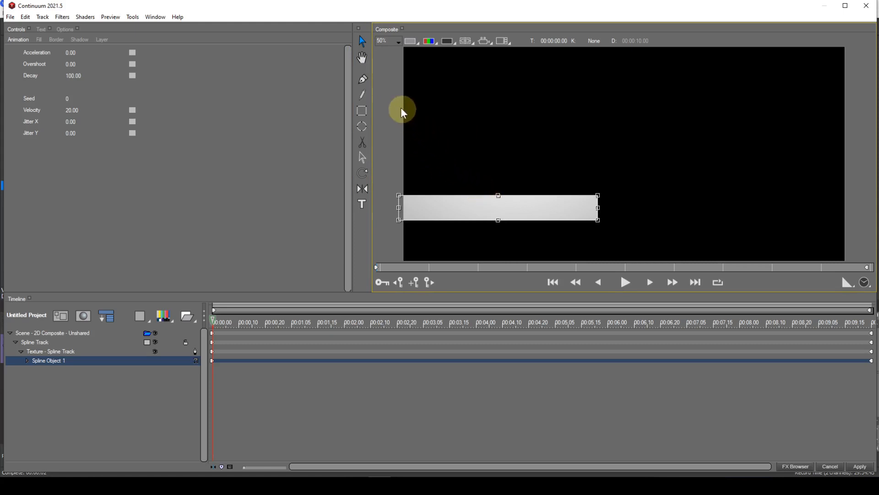
- Move the rectangle's upper-right corner point inward with the Pen tool to slant the right end
{"action": "left_click", "coordinate": [365, 81]}
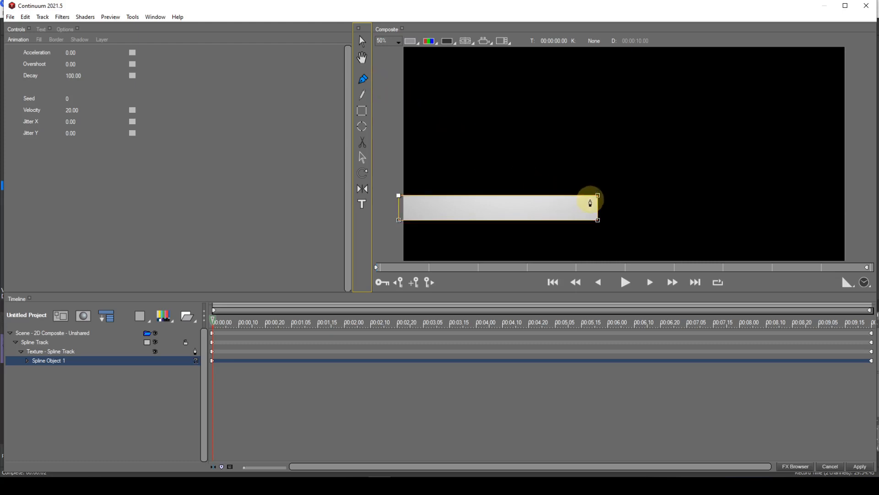
{"action": "left_click_drag", "start_coordinate": [598, 196], "coordinate": [564, 199]}
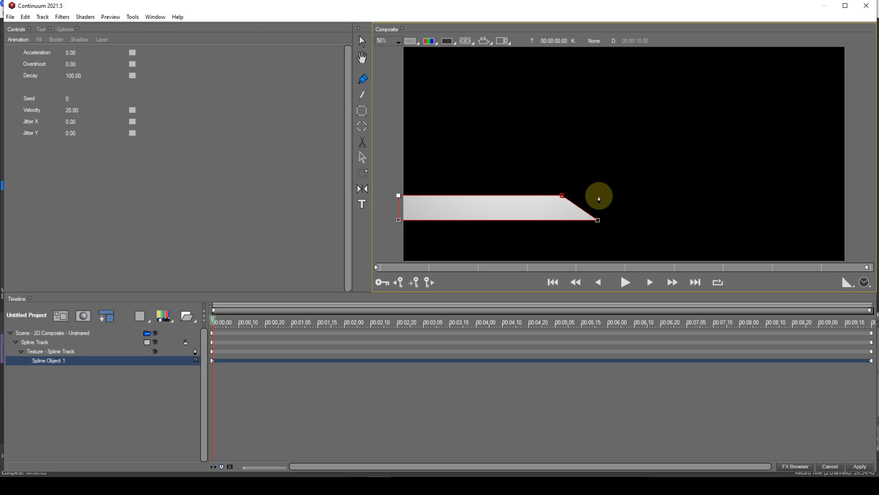
{"action": "left_click", "coordinate": [363, 46]}
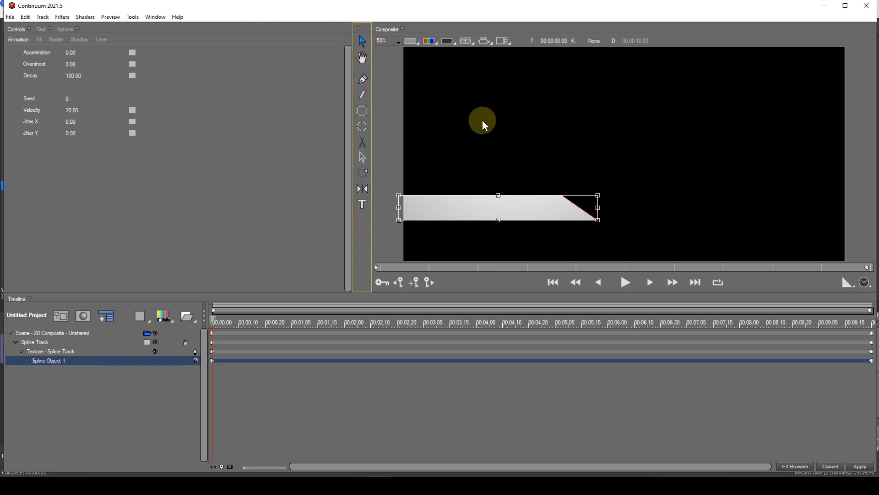
- Try to pick the slanted shape's edge for editing with the Selection and Pen tools while the spline track is selected
{"action": "left_click", "coordinate": [499, 194]}
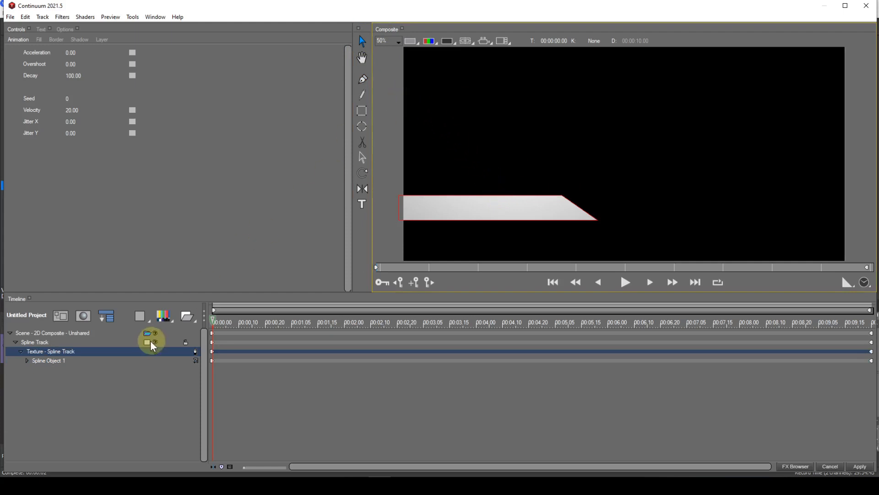
{"action": "left_click", "coordinate": [35, 342]}
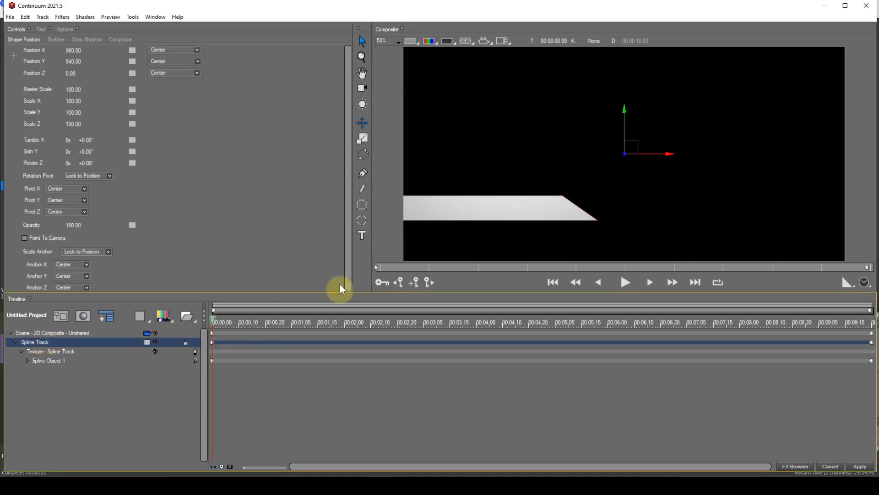
{"action": "left_click", "coordinate": [361, 41]}
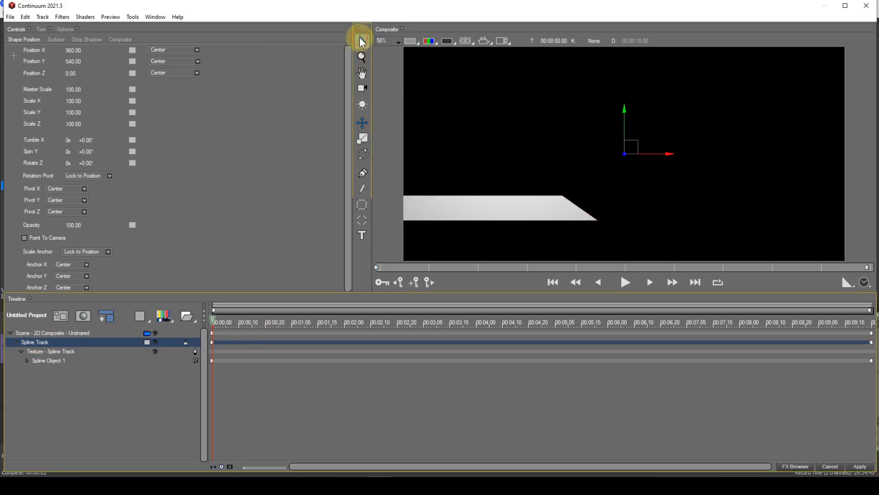
{"action": "left_click", "coordinate": [471, 194]}
{"action": "left_click", "coordinate": [471, 198]}
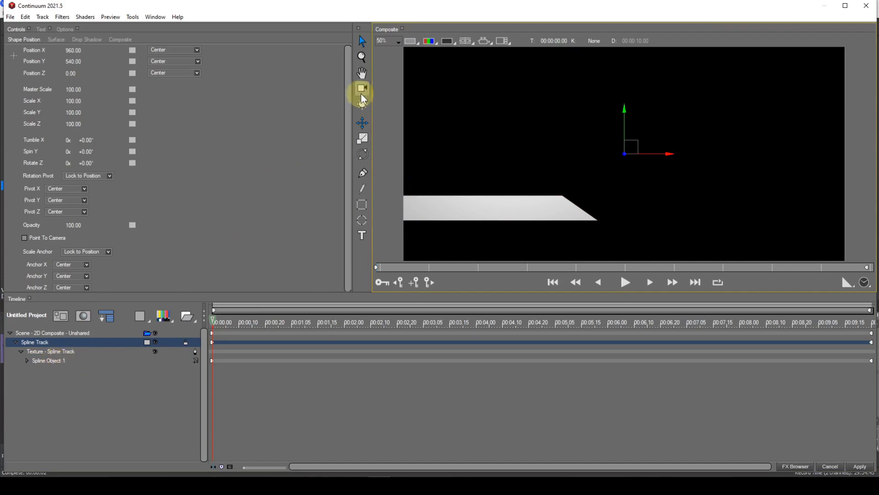
{"action": "left_click", "coordinate": [363, 172]}
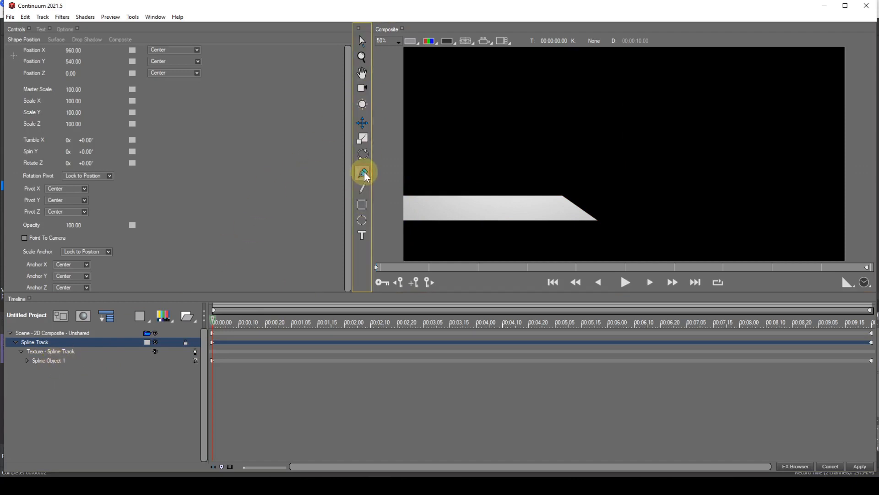
{"action": "left_click", "coordinate": [426, 198]}
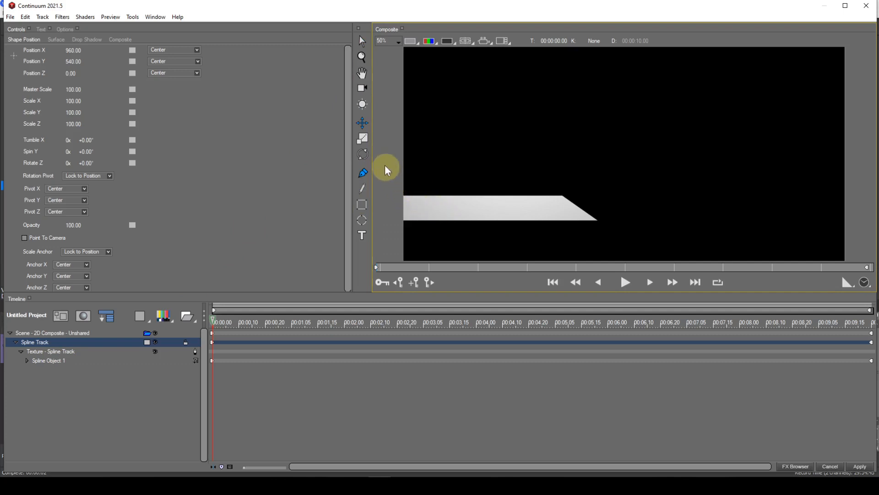
{"action": "left_click", "coordinate": [362, 43]}
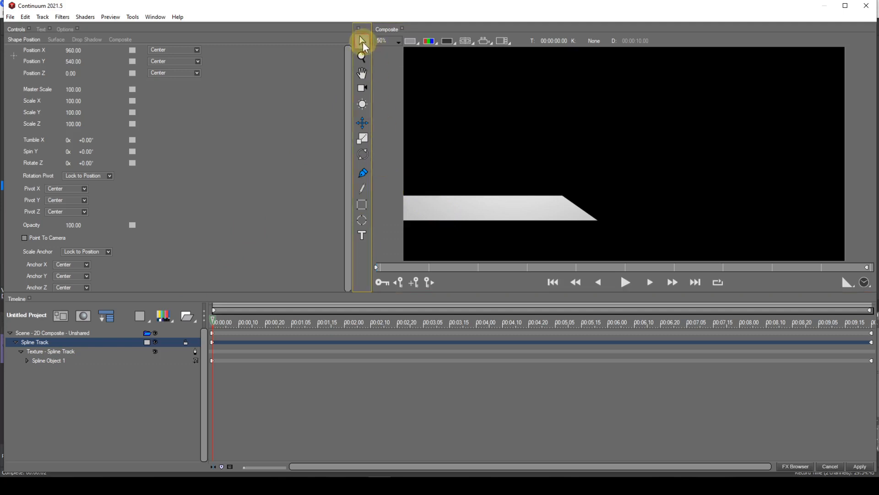
{"action": "left_click", "coordinate": [432, 196]}
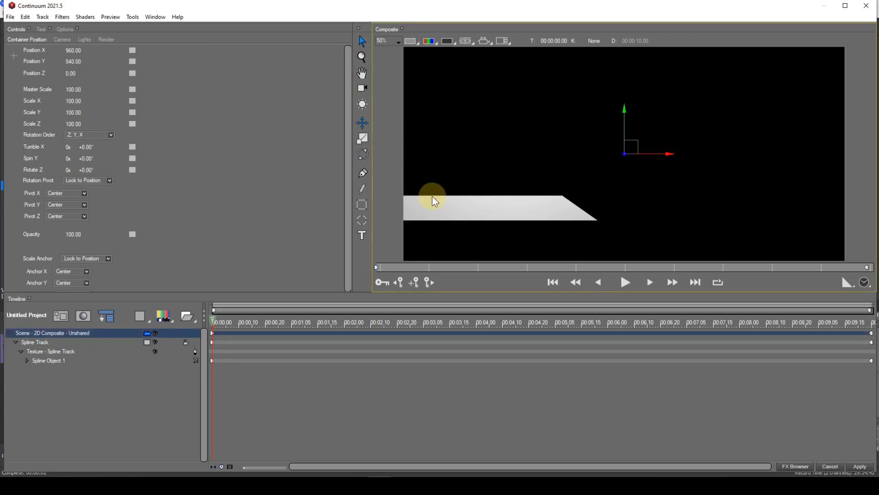
{"action": "left_click", "coordinate": [49, 342]}
{"action": "left_click", "coordinate": [464, 222]}
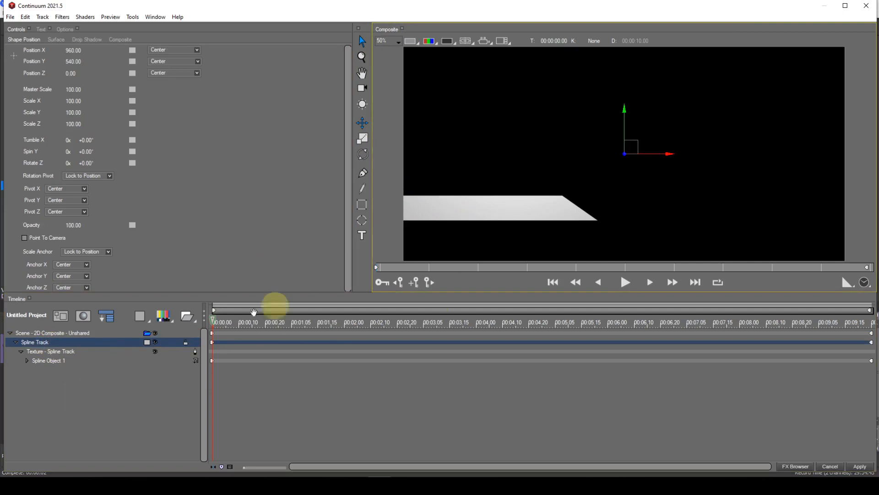
- Lower the spline object's upper edge slightly to make the bar thinner, and curve its slanted right end with the Pen tool
{"action": "left_click", "coordinate": [45, 362]}
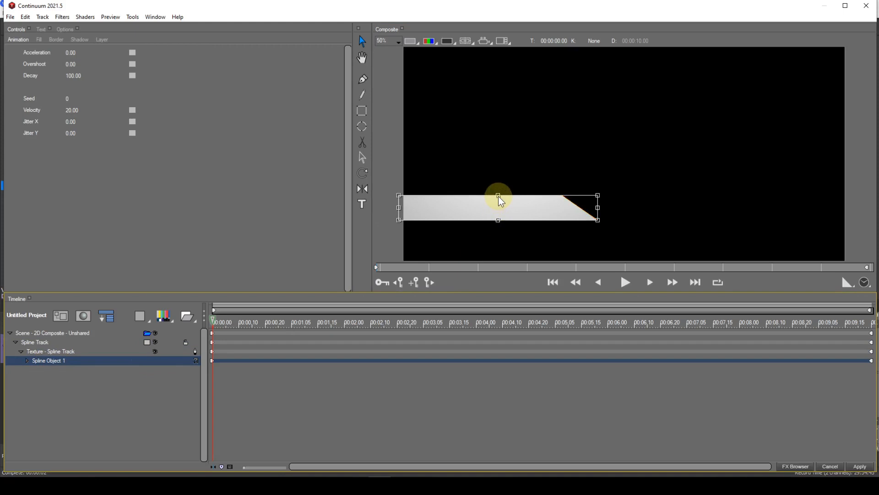
{"action": "left_click_drag", "start_coordinate": [498, 196], "coordinate": [497, 202]}
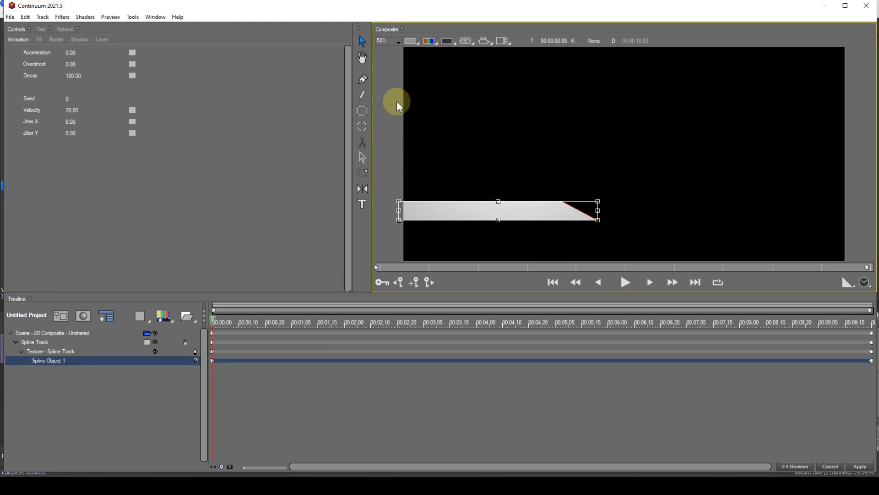
{"action": "left_click", "coordinate": [364, 79]}
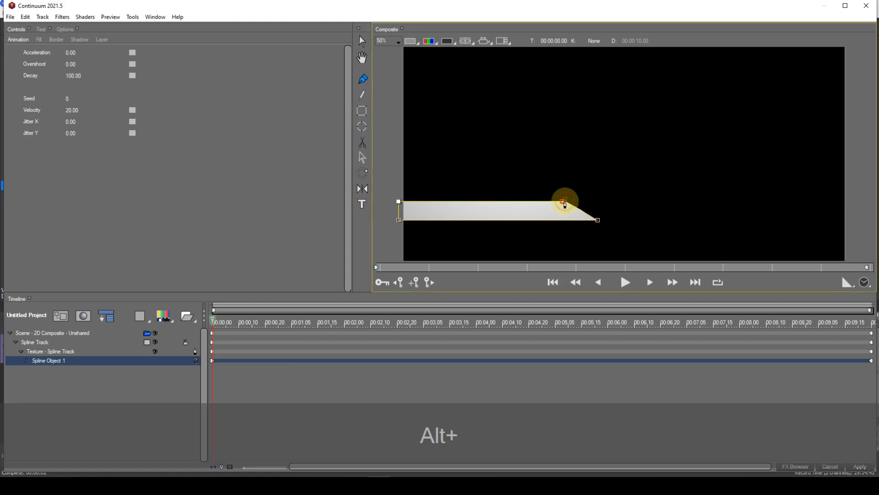
{"action": "left_click_drag", "start_coordinate": [564, 205], "coordinate": [584, 209]}
{"action": "left_click_drag", "start_coordinate": [585, 203], "coordinate": [587, 203]}
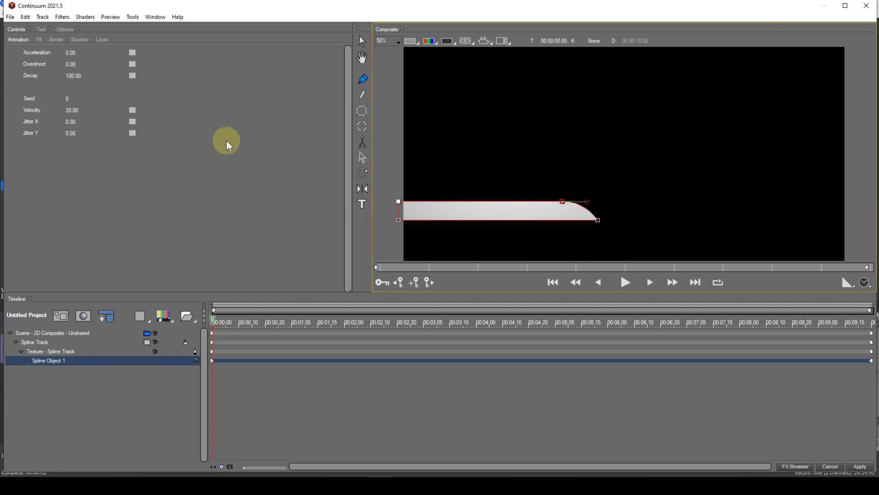
- Fill the spline object with light blue (RGB 108, 162, 225) at 70 fill opacity
{"action": "left_click", "coordinate": [39, 40]}
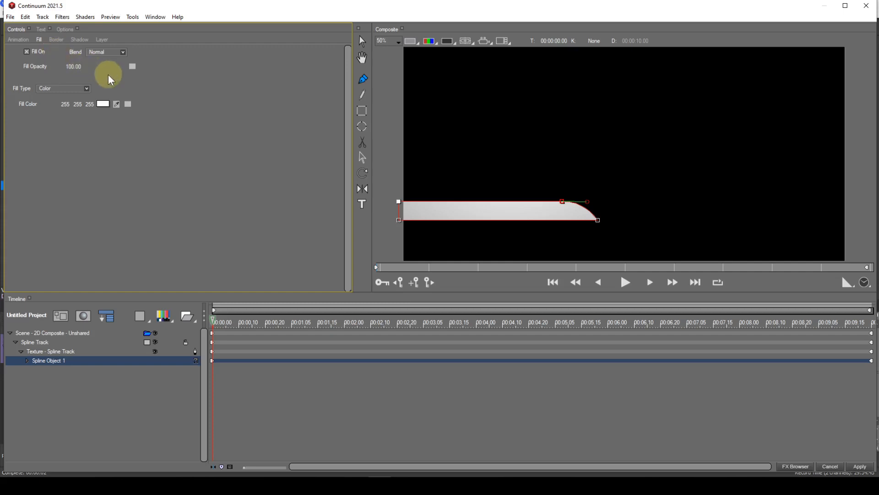
{"action": "left_click", "coordinate": [103, 104]}
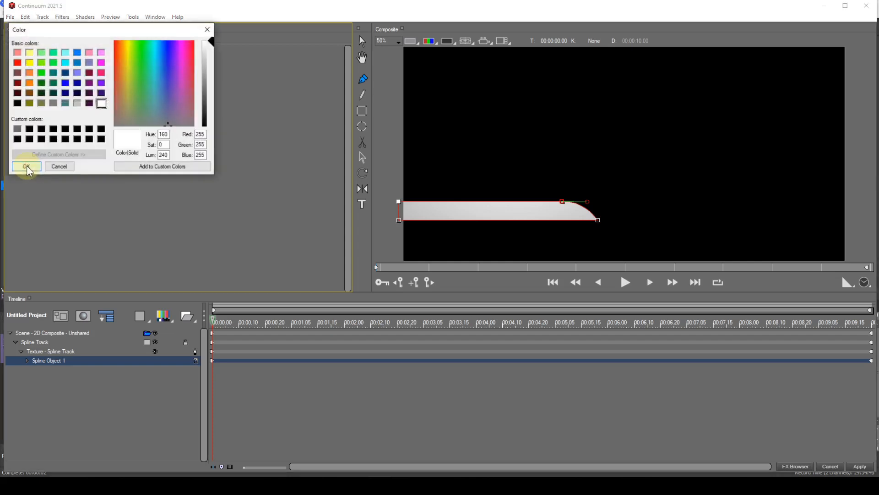
{"action": "left_click_drag", "start_coordinate": [167, 66], "coordinate": [161, 69]}
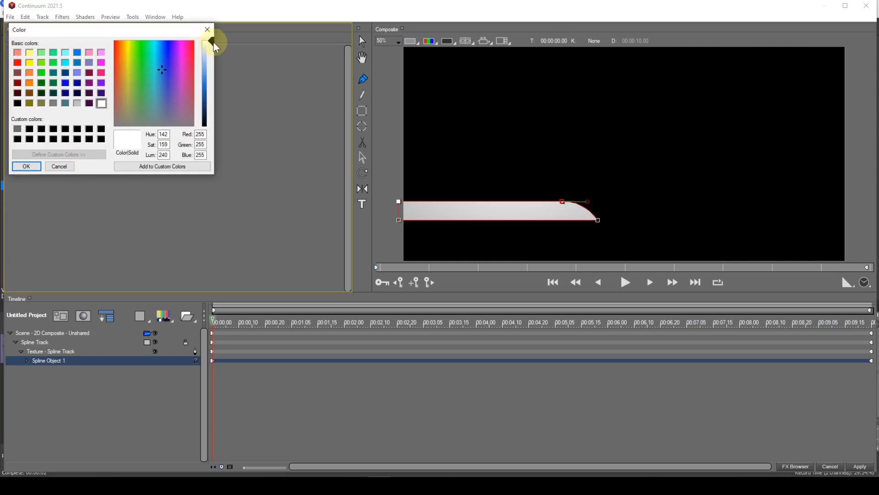
{"action": "left_click_drag", "start_coordinate": [212, 44], "coordinate": [209, 75]}
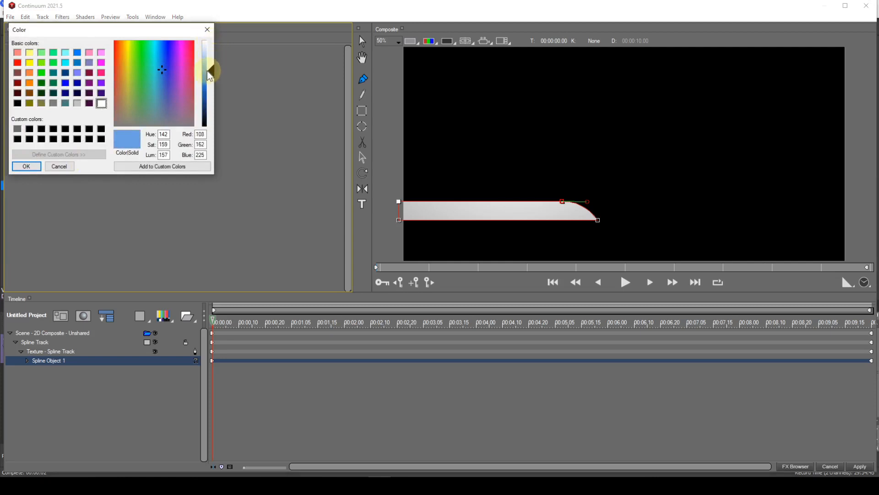
{"action": "left_click", "coordinate": [28, 167]}
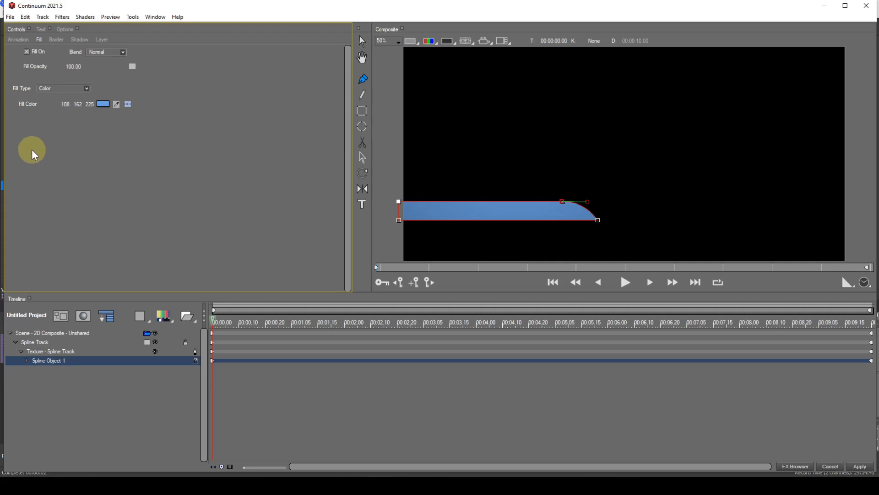
{"action": "left_click", "coordinate": [79, 68]}
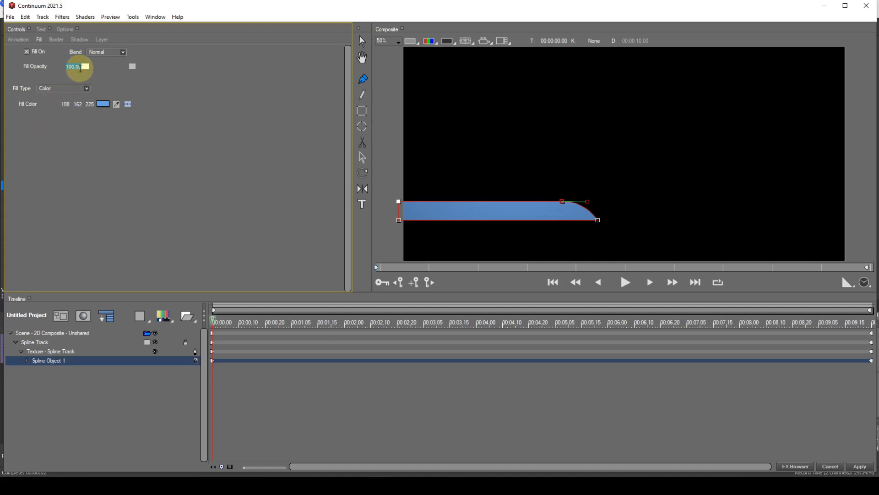
{"action": "type", "text": "70"}
{"action": "key", "text": "Return"}
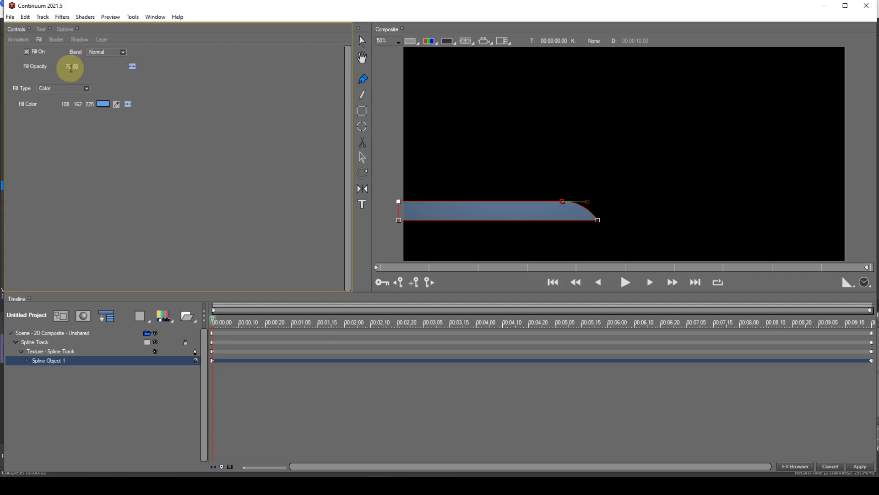
- Enable the spline object's first border with a white edge color (255, 255, 255) and an edge width of 12
{"action": "left_click", "coordinate": [56, 40]}
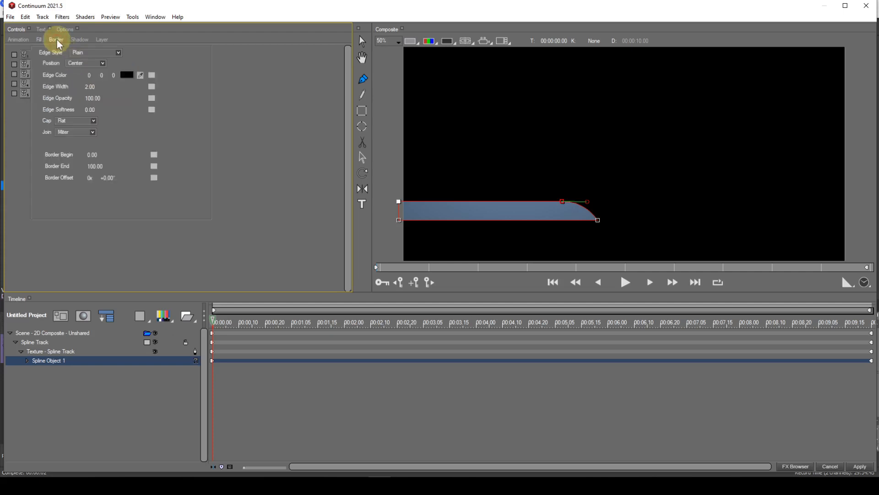
{"action": "left_click", "coordinate": [14, 55]}
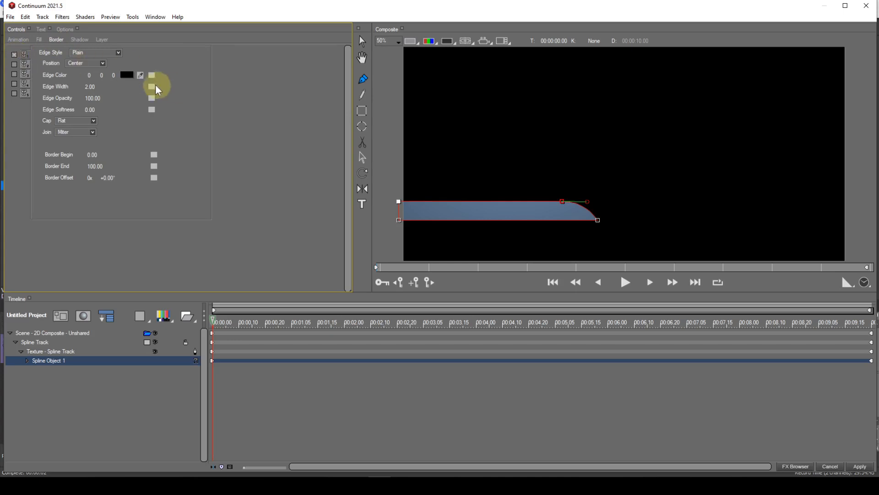
{"action": "left_click", "coordinate": [127, 78]}
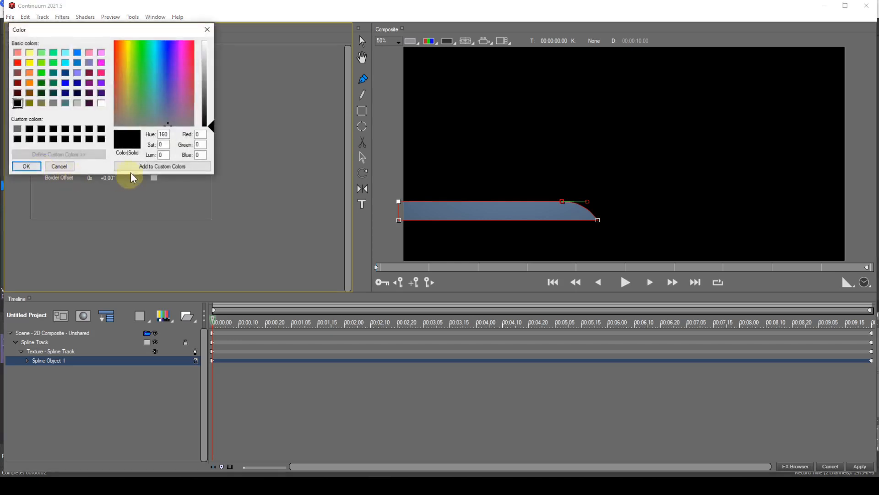
{"action": "left_click_drag", "start_coordinate": [211, 124], "coordinate": [211, 37]}
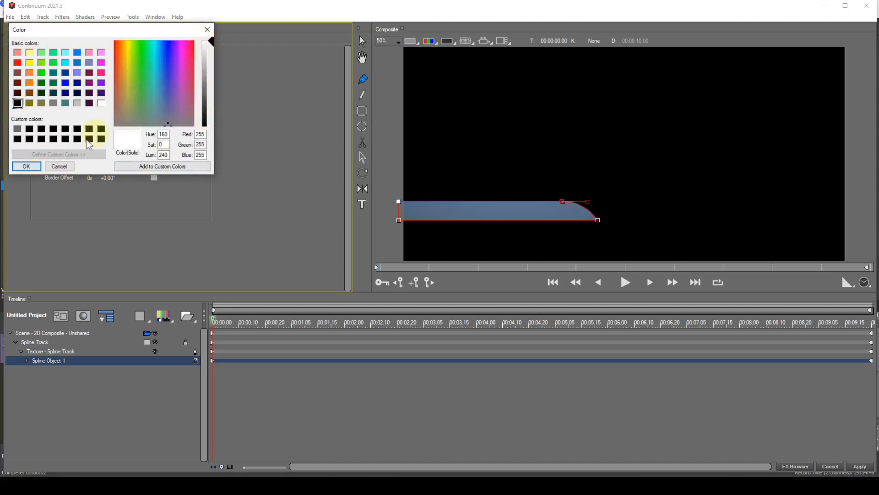
{"action": "left_click", "coordinate": [27, 167]}
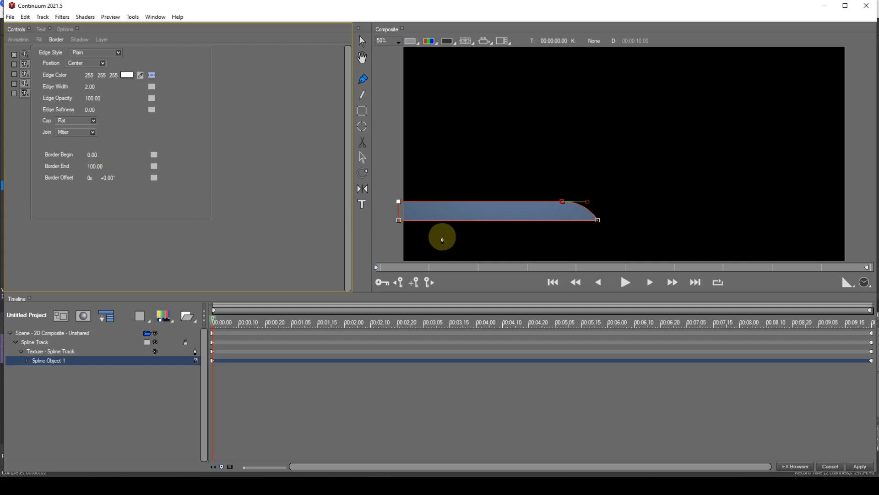
{"action": "left_click", "coordinate": [442, 237]}
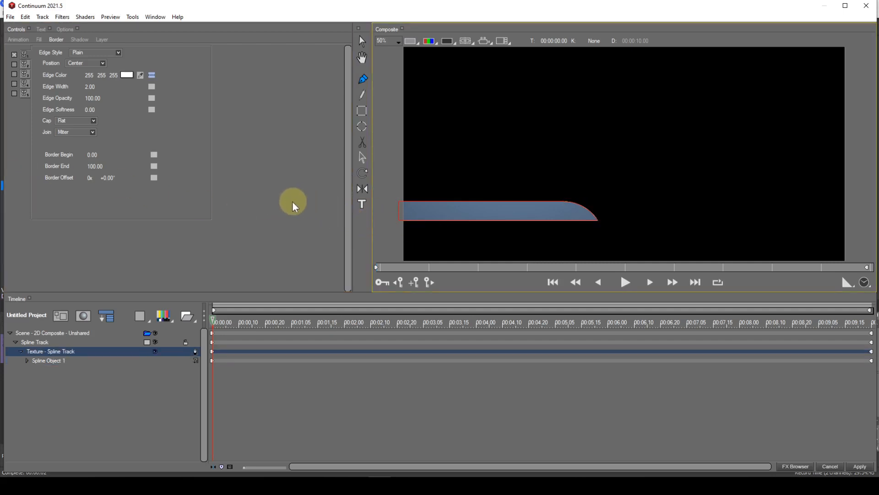
{"action": "left_click", "coordinate": [91, 87]}
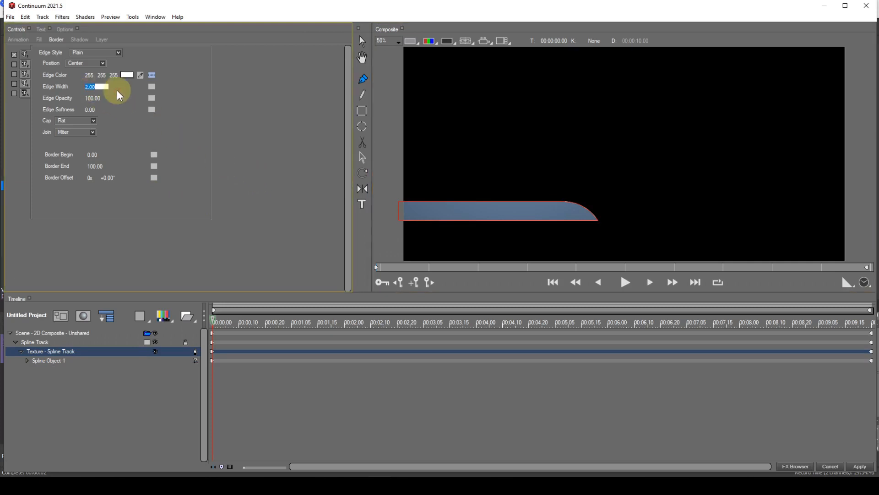
{"action": "type", "text": "12"}
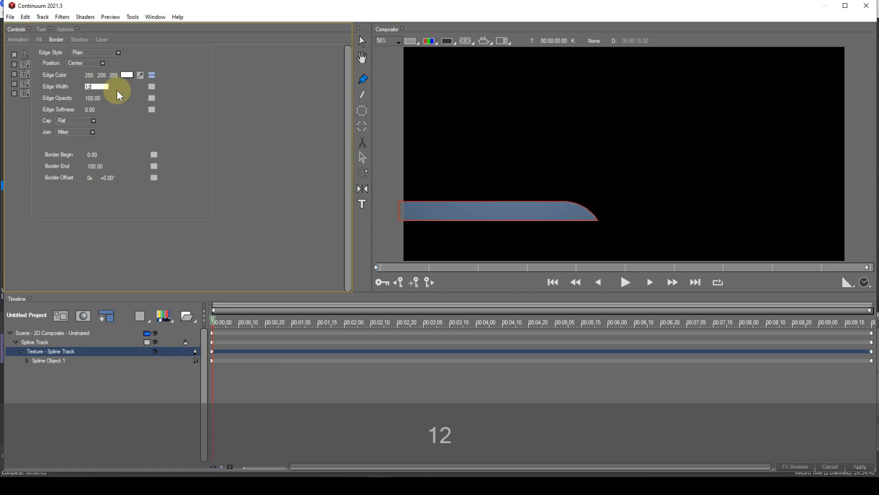
{"action": "key", "text": "Return"}
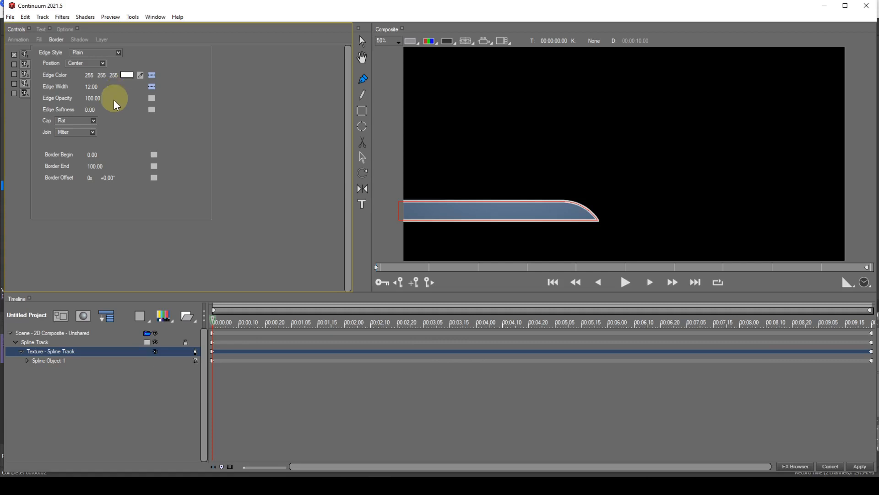
- Add a text track above the blue bar reading "Sycamore Gap"
{"action": "left_click", "coordinate": [43, 342]}
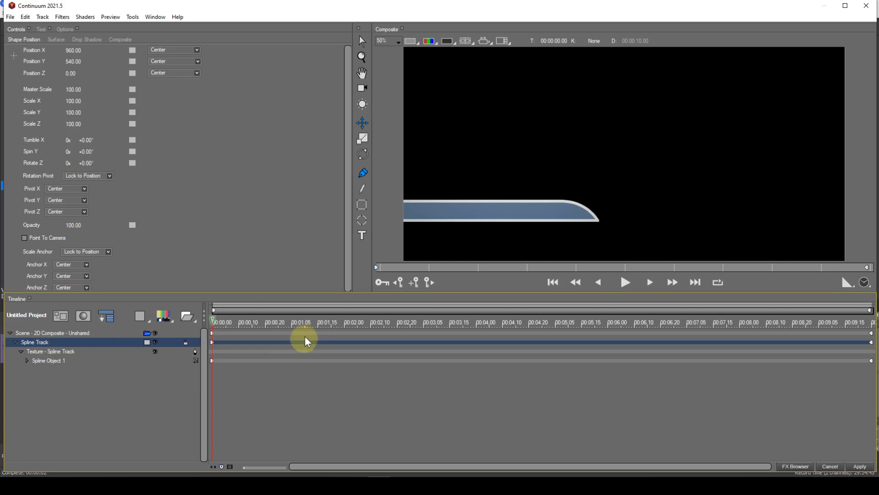
{"action": "left_click", "coordinate": [362, 236]}
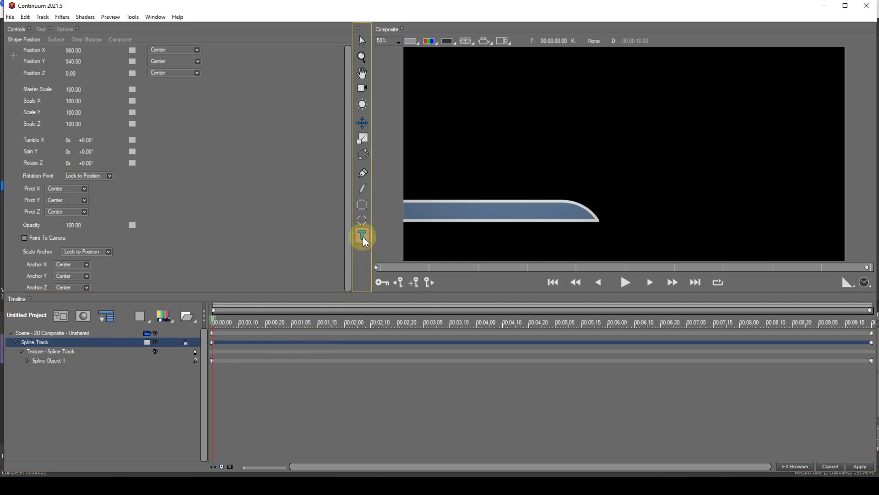
{"action": "left_click", "coordinate": [455, 145]}
{"action": "type", "text": "S"}
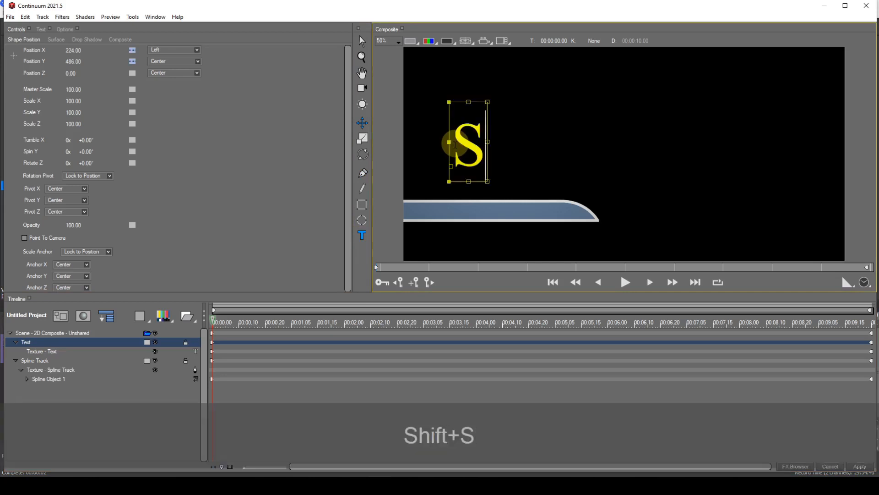
{"action": "type", "text": "ycamore"}
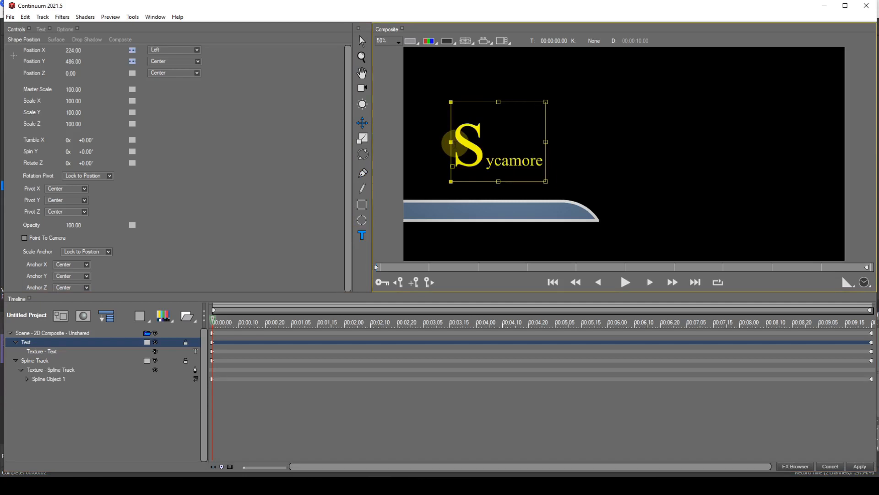
{"action": "type", "text": " Gap"}
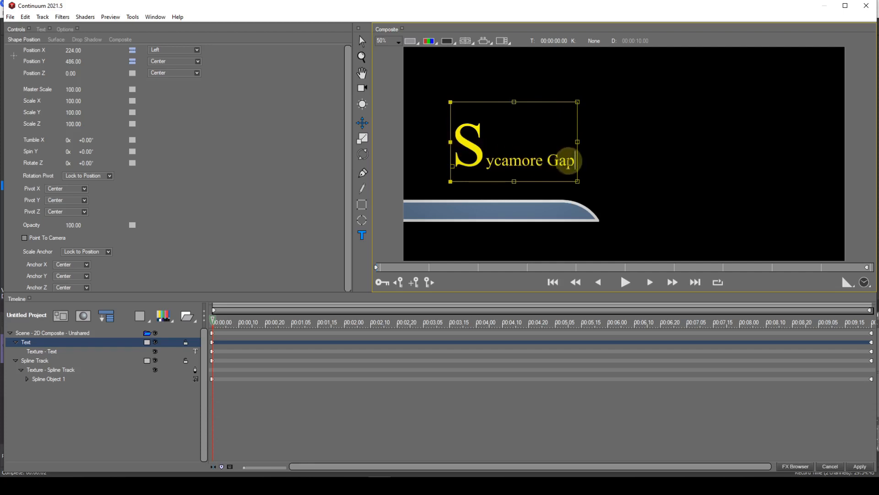
- Enlarge the "Sycamore Gap" text to point size 110 and select the whole title in the text editor
{"action": "left_click_drag", "start_coordinate": [569, 160], "coordinate": [469, 158]}
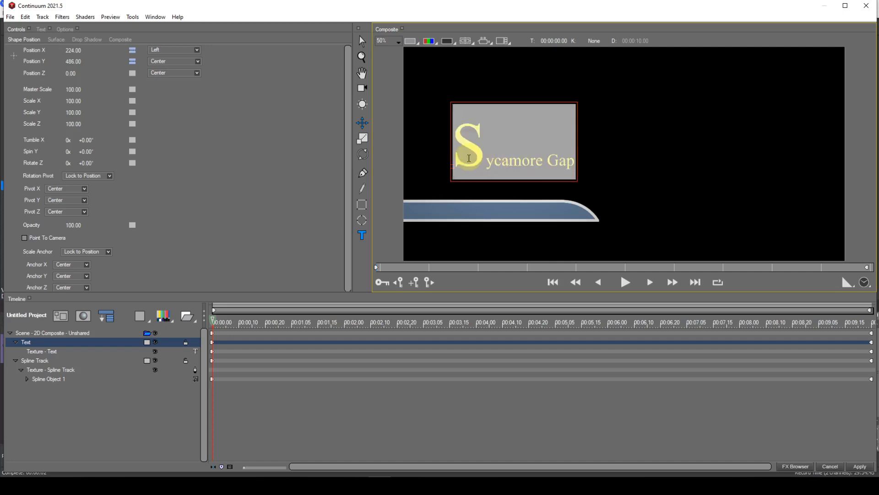
{"action": "left_click", "coordinate": [41, 29]}
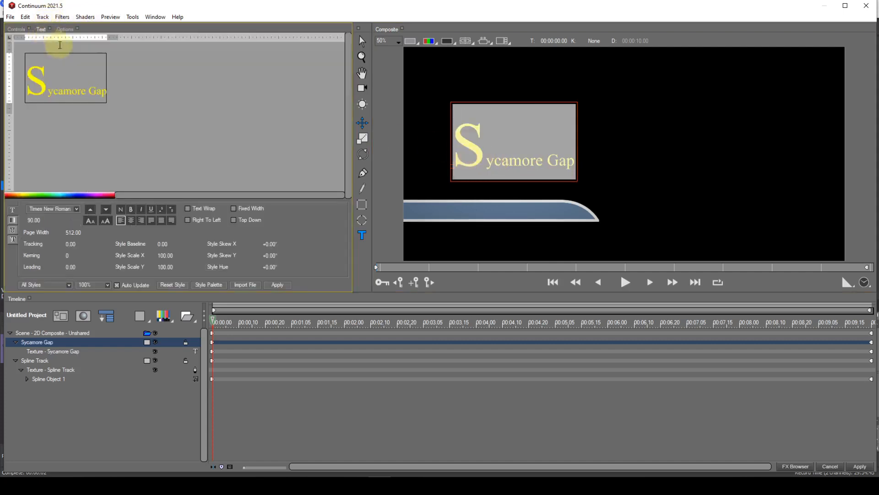
{"action": "left_click", "coordinate": [108, 220]}
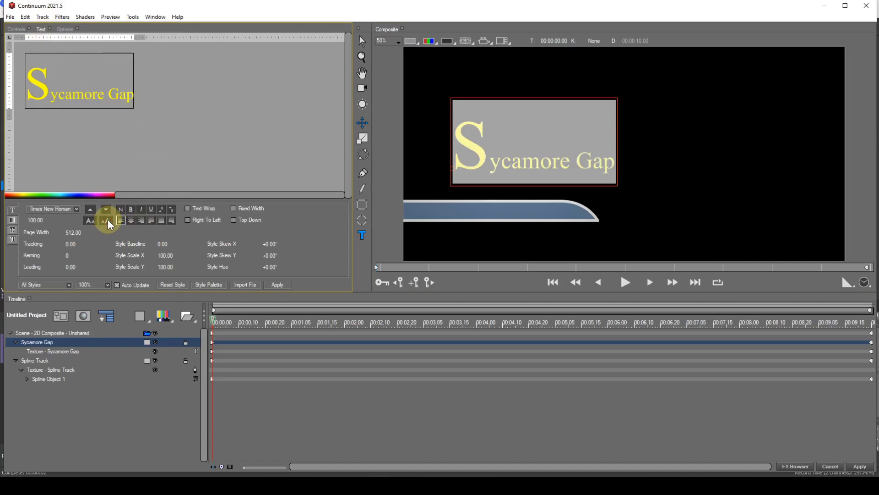
{"action": "left_click", "coordinate": [108, 221]}
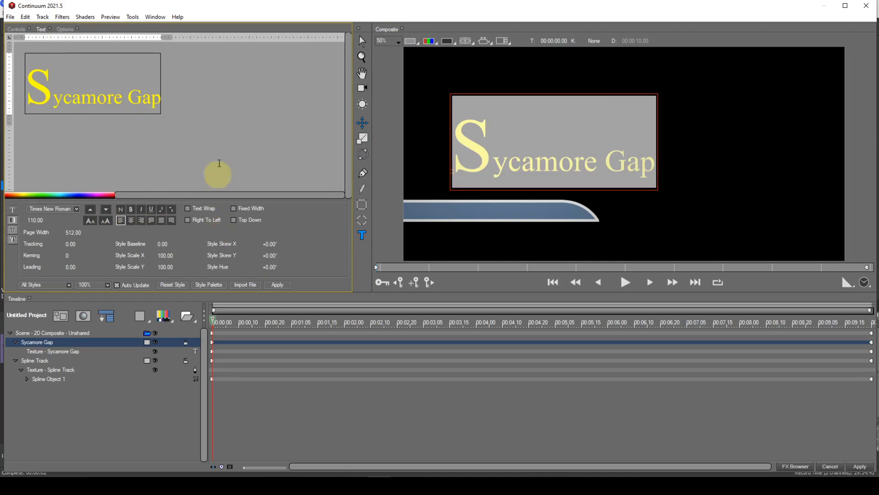
{"action": "left_click_drag", "start_coordinate": [161, 98], "coordinate": [35, 98]}
{"action": "left_click", "coordinate": [157, 99]}
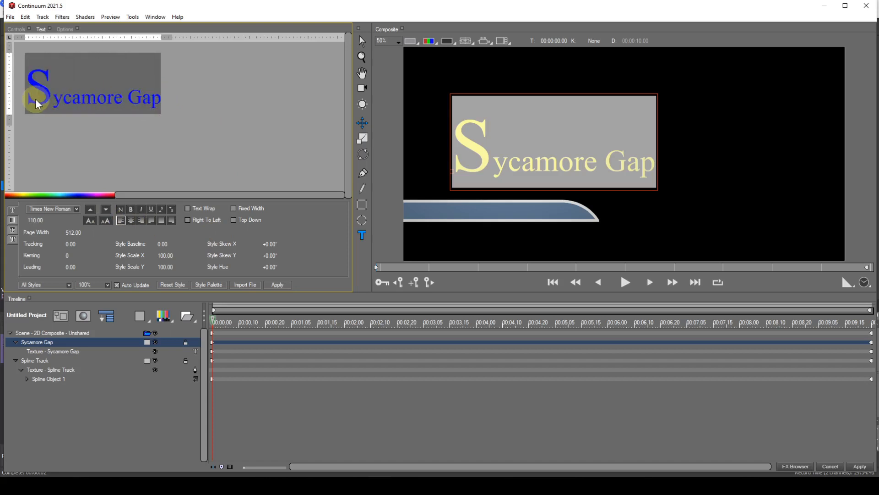
{"action": "type", "text": "SY"}
{"action": "left_click", "coordinate": [525, 265]}
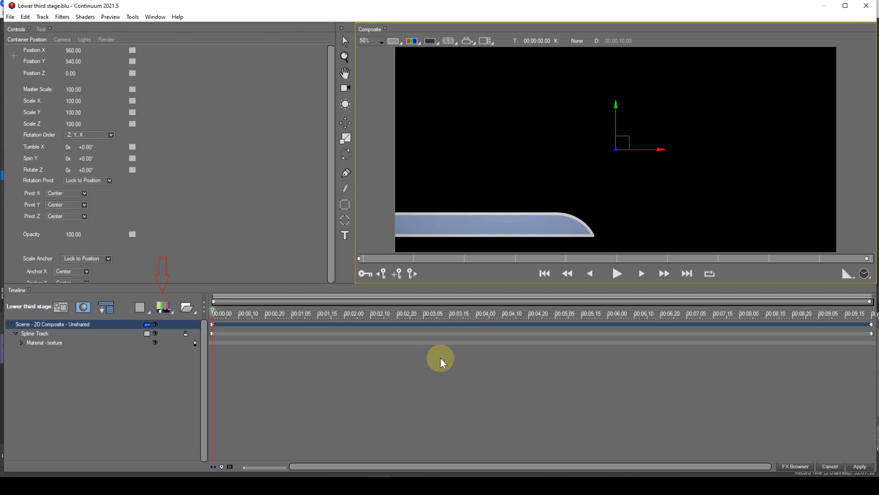
- Add a text track above the spline track and replace its default wording with "Sycamore Gap"
{"action": "left_click", "coordinate": [164, 313]}
{"action": "left_click", "coordinate": [164, 305]}
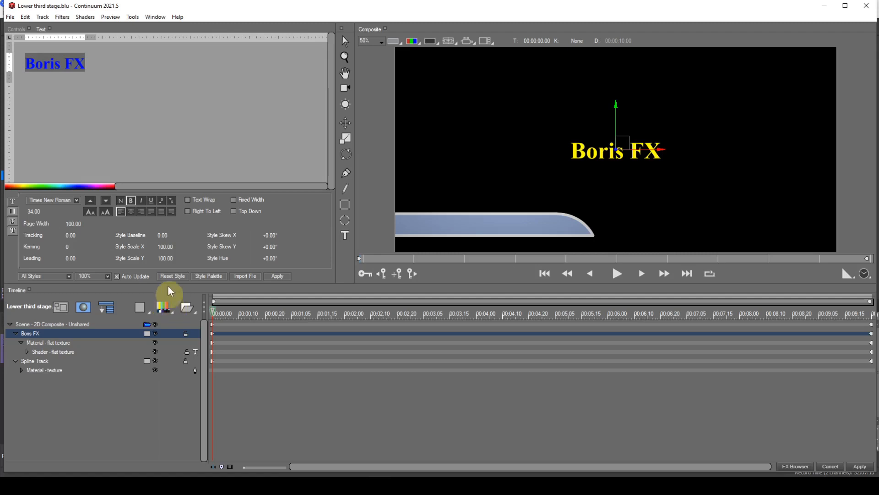
{"action": "left_click_drag", "start_coordinate": [87, 67], "coordinate": [25, 66]}
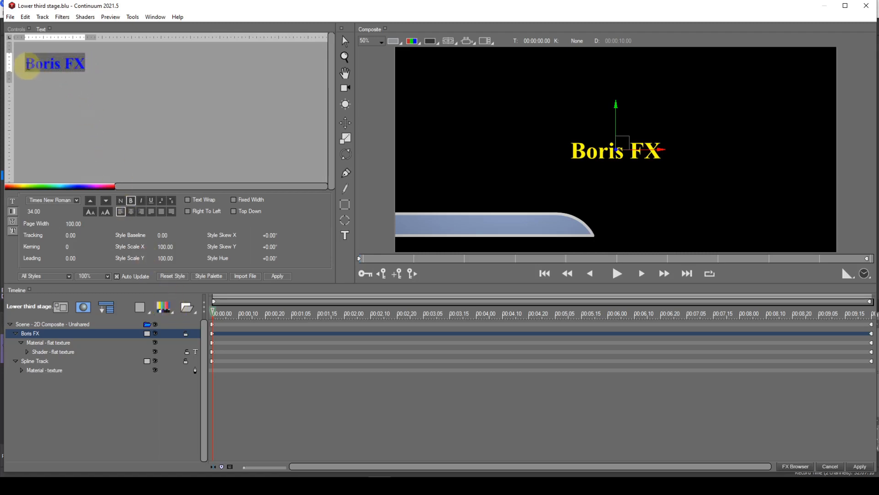
{"action": "type", "text": "Sy"}
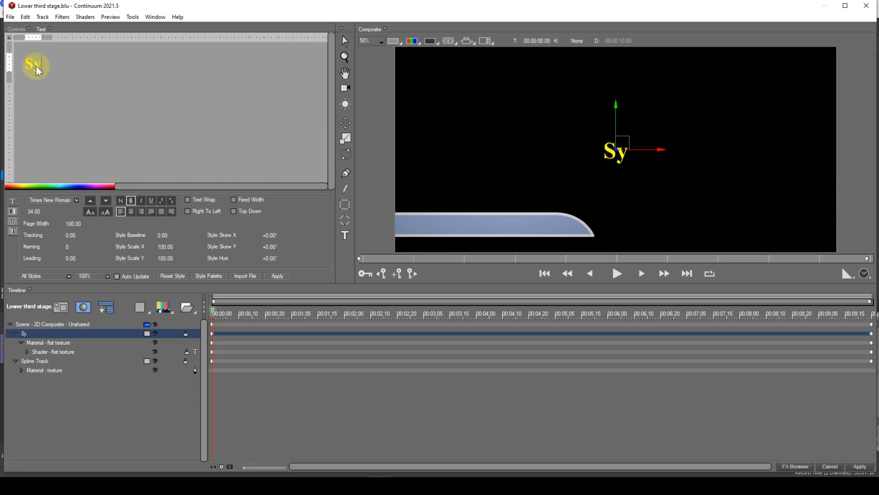
{"action": "type", "text": "camore"}
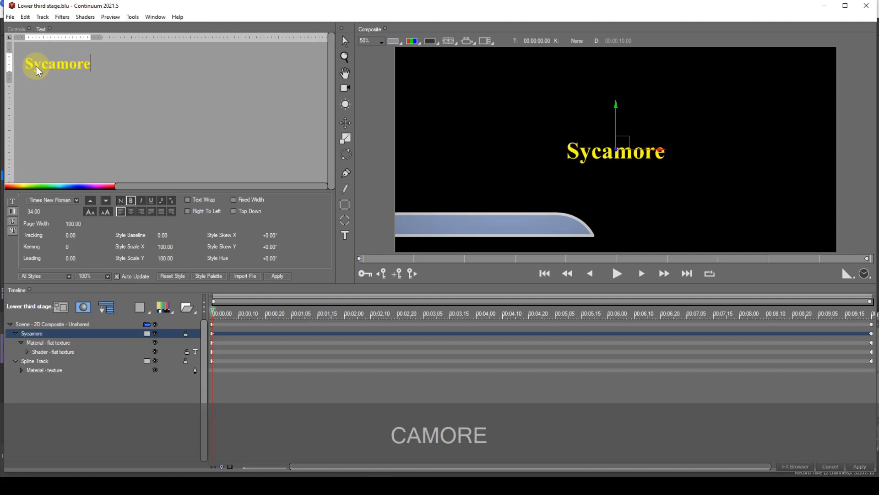
{"action": "type", "text": " Gap"}
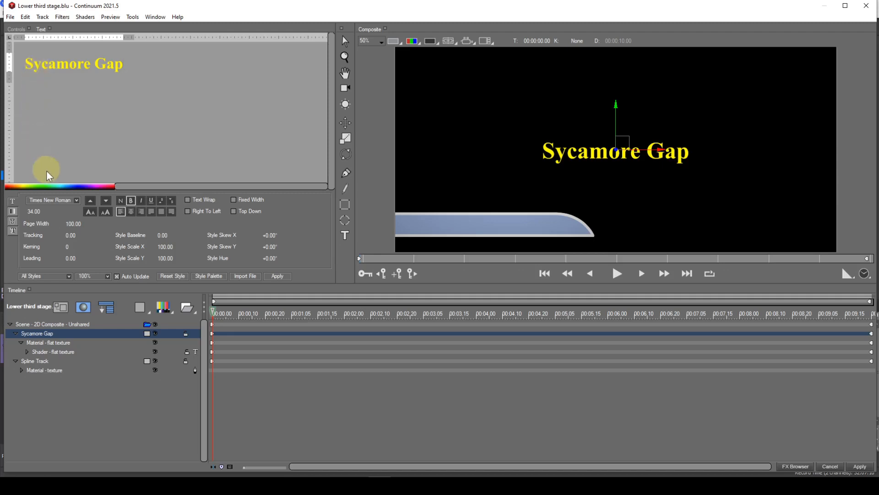
- Browse the available fonts by initial letter and choose Times New Roman for the title
{"action": "left_click", "coordinate": [63, 204]}
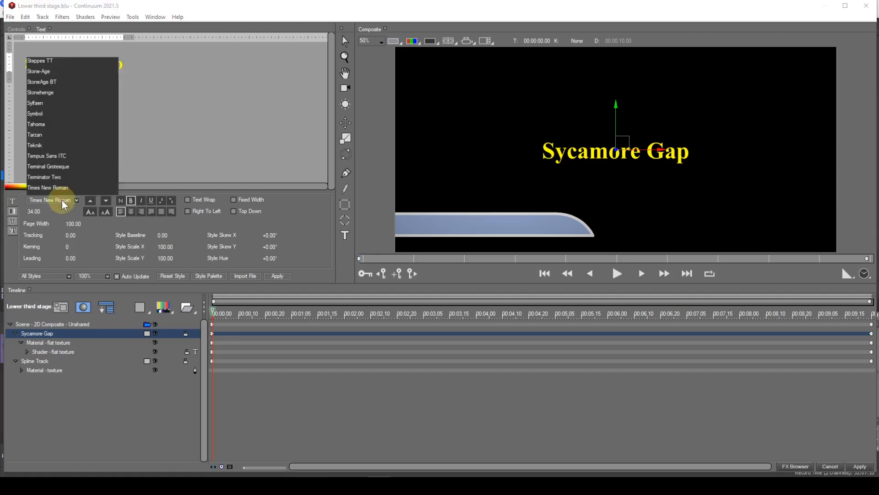
{"action": "key", "text": "shift+a"}
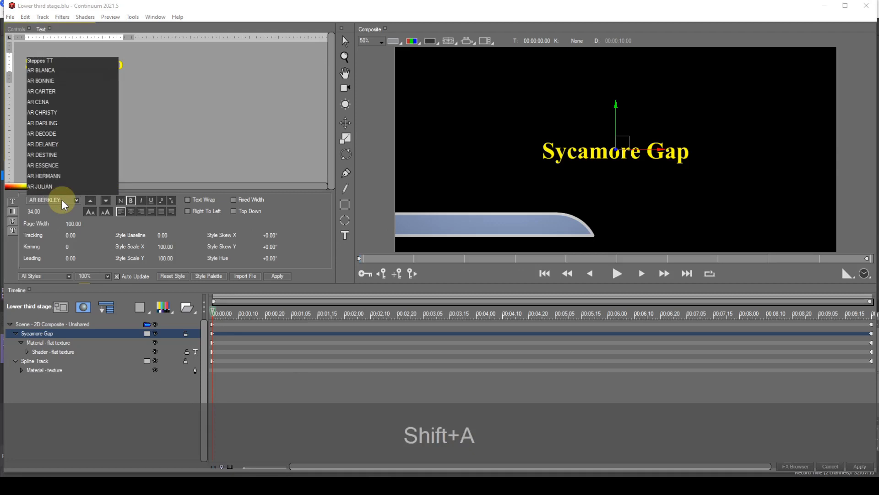
{"action": "scroll", "coordinate": [67, 169], "scroll_direction": "down", "scroll_amount": 3}
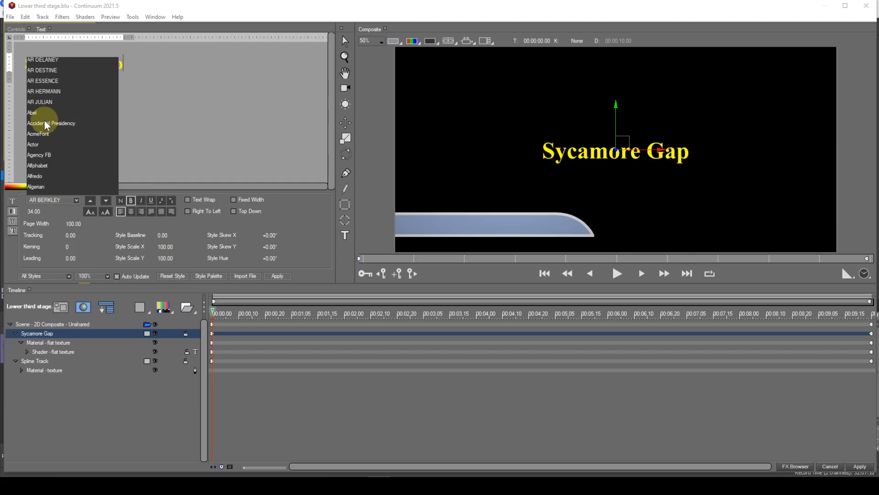
{"action": "key", "text": "shift+t"}
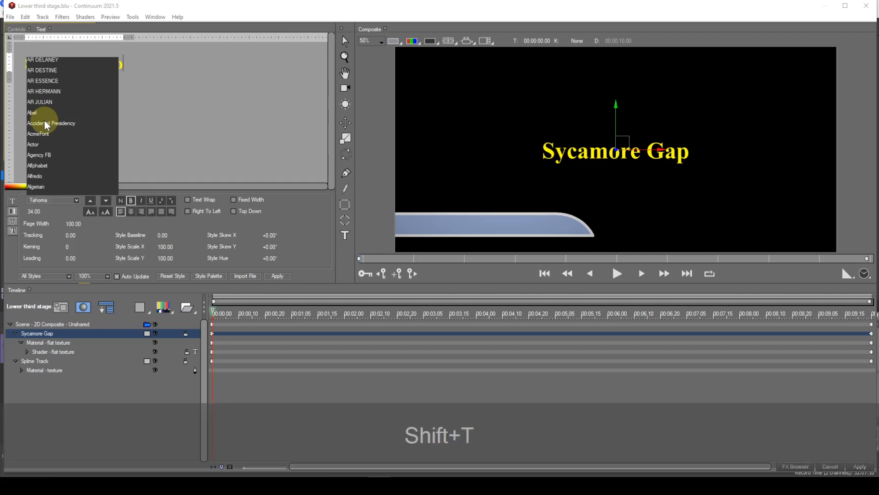
{"action": "scroll", "coordinate": [61, 149], "scroll_direction": "down", "scroll_amount": 1}
{"action": "scroll", "coordinate": [61, 150], "scroll_direction": "down", "scroll_amount": 2}
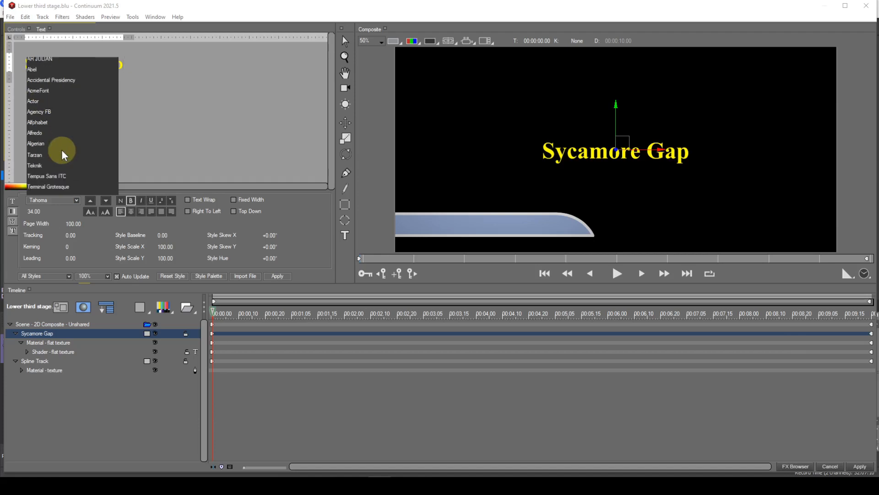
{"action": "scroll", "coordinate": [61, 149], "scroll_direction": "down", "scroll_amount": 1}
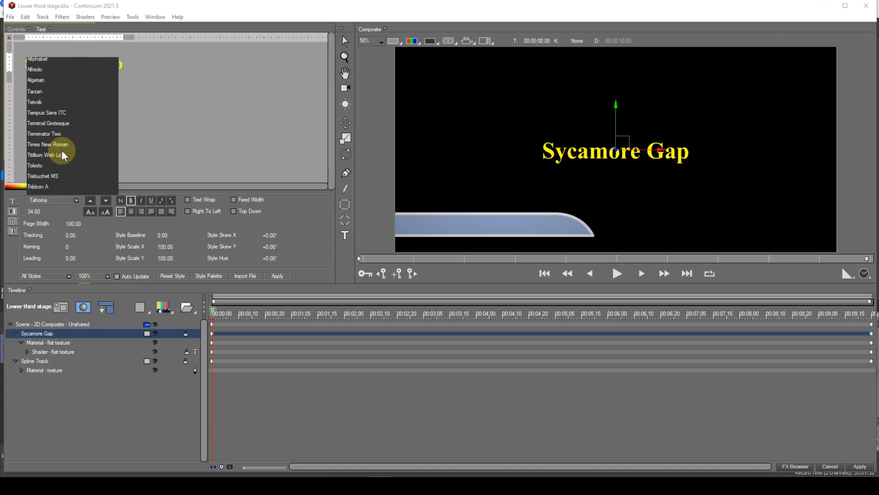
{"action": "left_click", "coordinate": [59, 145]}
{"action": "left_click", "coordinate": [147, 158]}
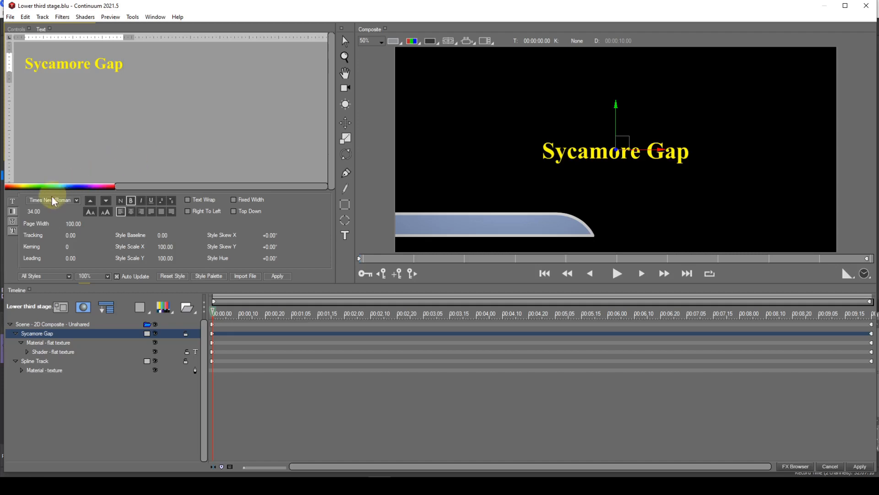
- Change the whole "Sycamore Gap" title's style color to a slightly lighter yellow (RGB 255, 255, 32)
{"action": "left_click", "coordinate": [12, 211]}
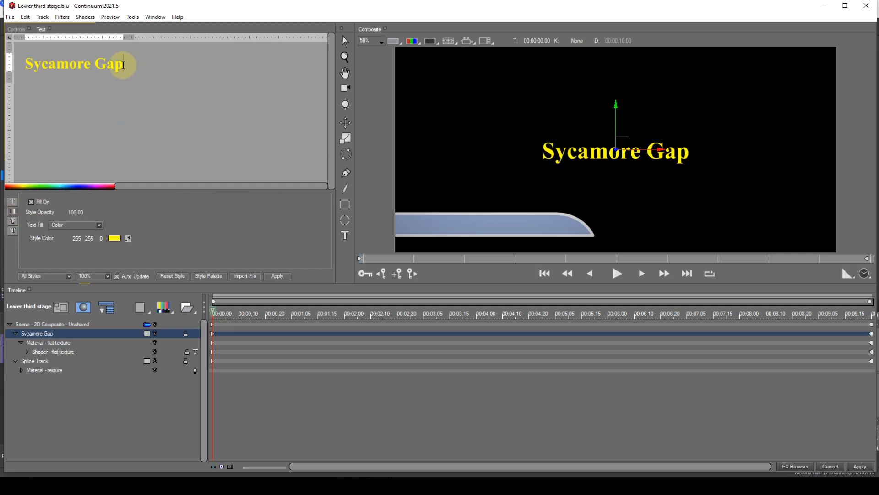
{"action": "left_click_drag", "start_coordinate": [123, 64], "coordinate": [22, 65]}
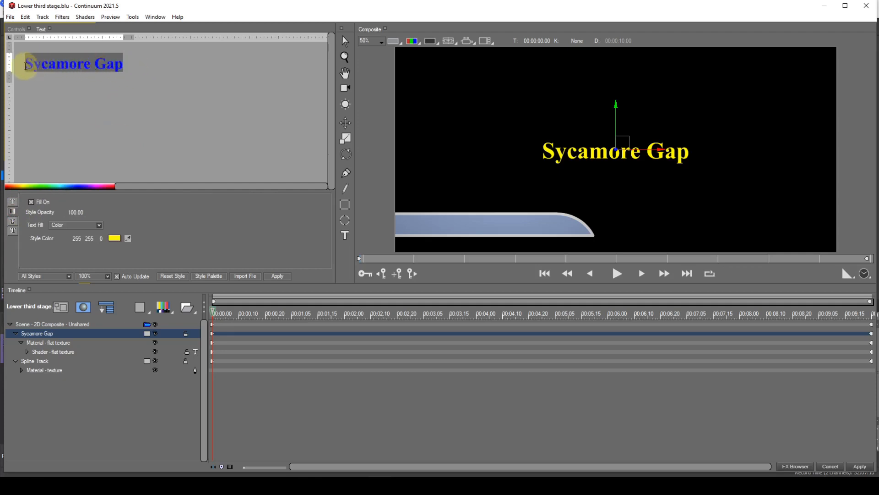
{"action": "left_click", "coordinate": [115, 238]}
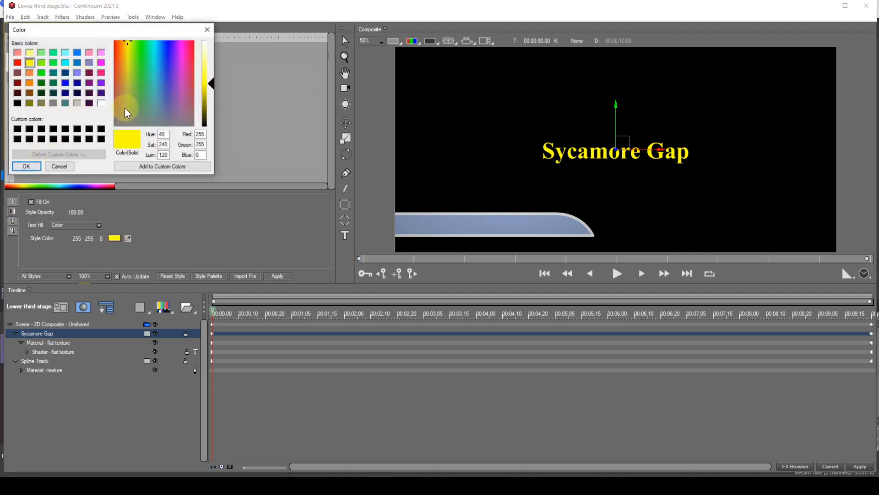
{"action": "left_click_drag", "start_coordinate": [211, 85], "coordinate": [212, 80]}
{"action": "left_click", "coordinate": [32, 167]}
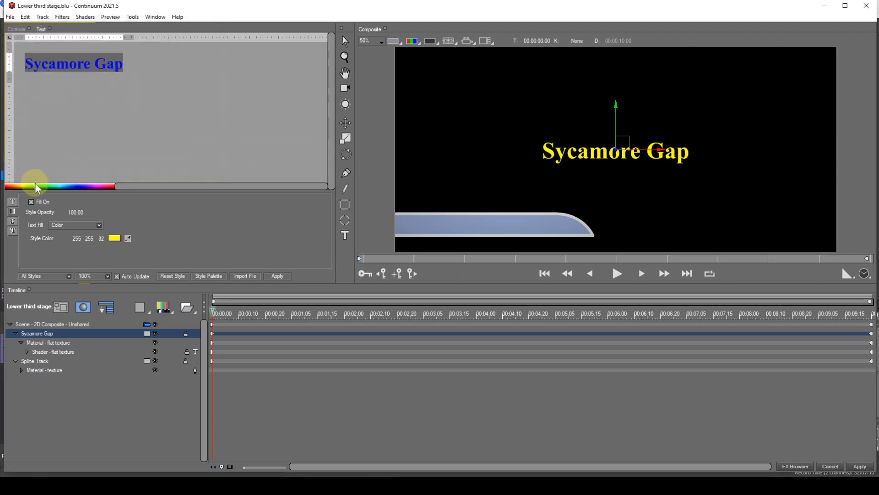
{"action": "left_click", "coordinate": [130, 131]}
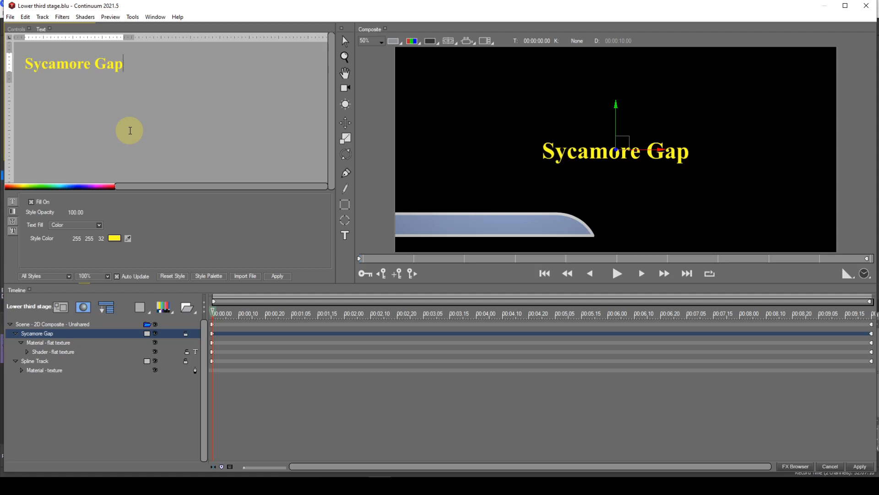
- Try to increase the title's point size in the text style settings without selecting the text
{"action": "left_click", "coordinate": [12, 201]}
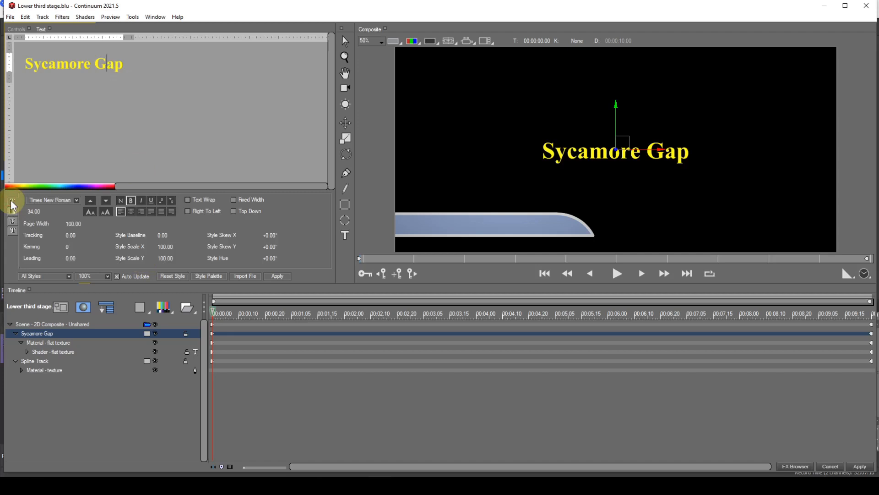
{"action": "left_click", "coordinate": [46, 211]}
{"action": "left_click", "coordinate": [46, 211]}
{"action": "left_click", "coordinate": [60, 216]}
{"action": "mouse_move", "coordinate": [44, 211]}
{"action": "left_mouse_down"}
{"action": "mouse_move", "coordinate": [72, 211]}
{"action": "mouse_move", "coordinate": [53, 212]}
{"action": "left_mouse_up"}
{"action": "left_click", "coordinate": [90, 202]}
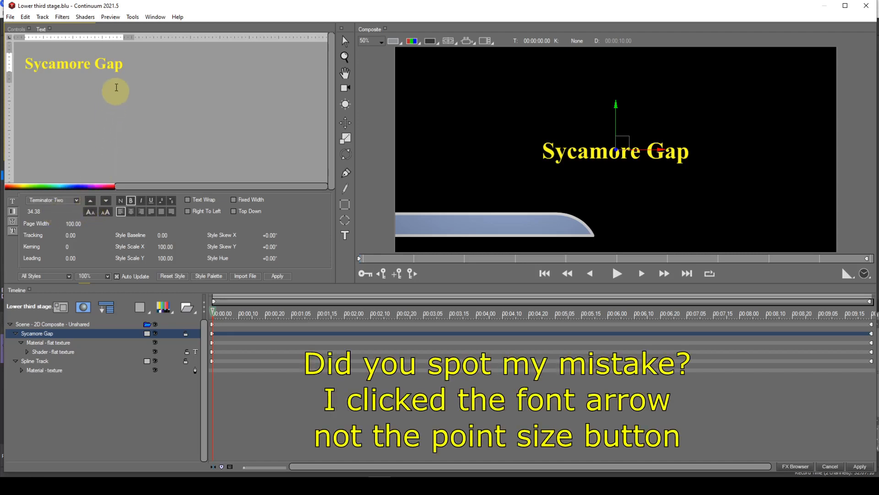
- Select the whole title, reduce its point size to 24 and raise it back to 34
{"action": "left_click_drag", "start_coordinate": [122, 65], "coordinate": [27, 66]}
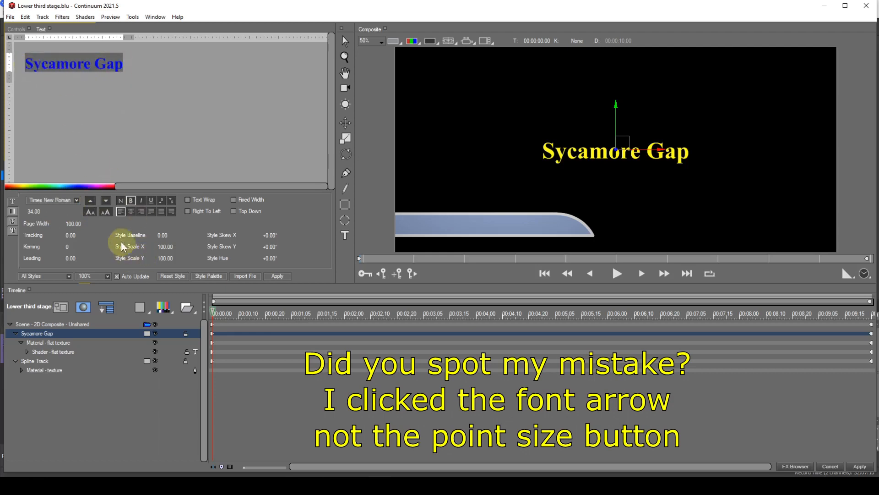
{"action": "left_click", "coordinate": [89, 212]}
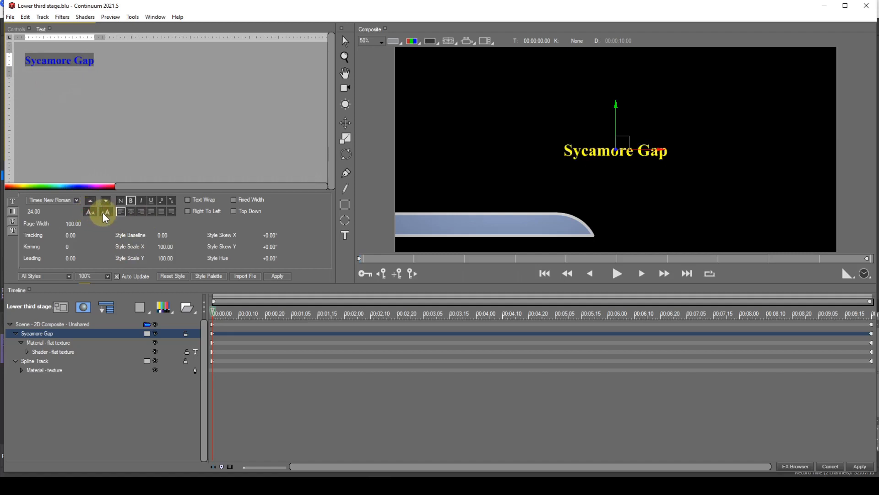
{"action": "left_click", "coordinate": [106, 213]}
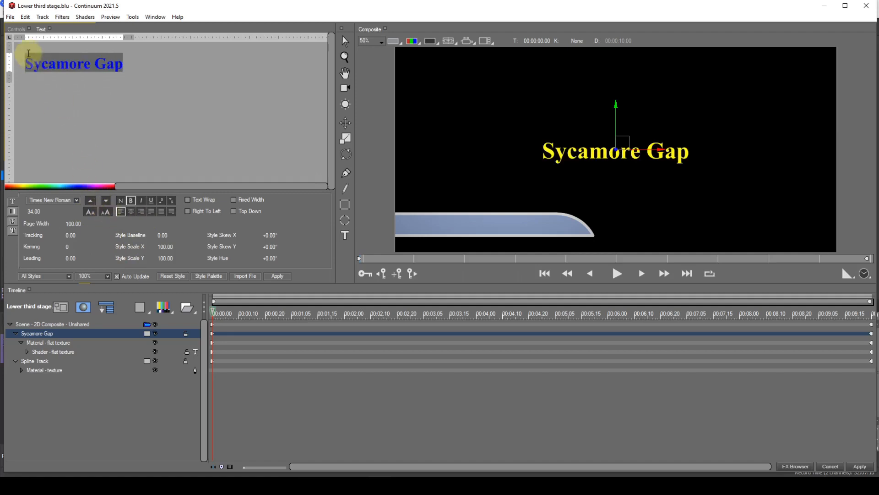
- Move the "Sycamore Gap" title onto the blue bar at about X 412, Y 856, and set its Master Scale to 70
{"action": "left_click", "coordinate": [19, 29]}
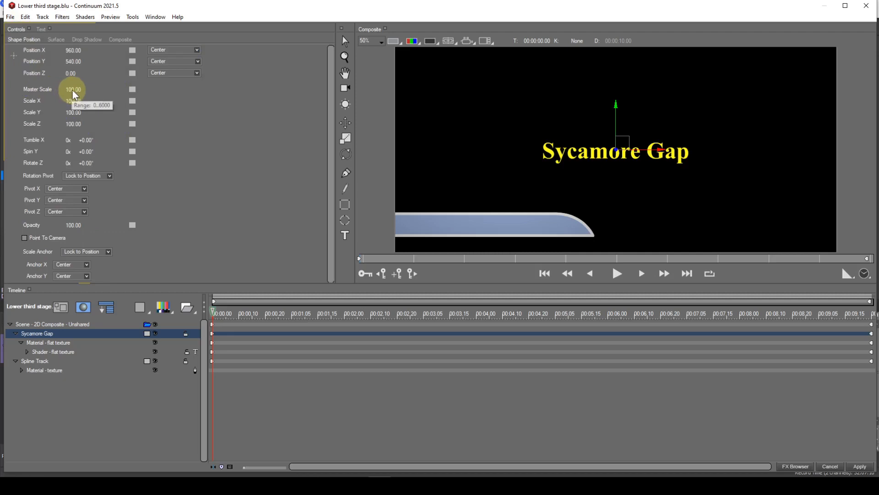
{"action": "left_click_drag", "start_coordinate": [73, 90], "coordinate": [73, 89]}
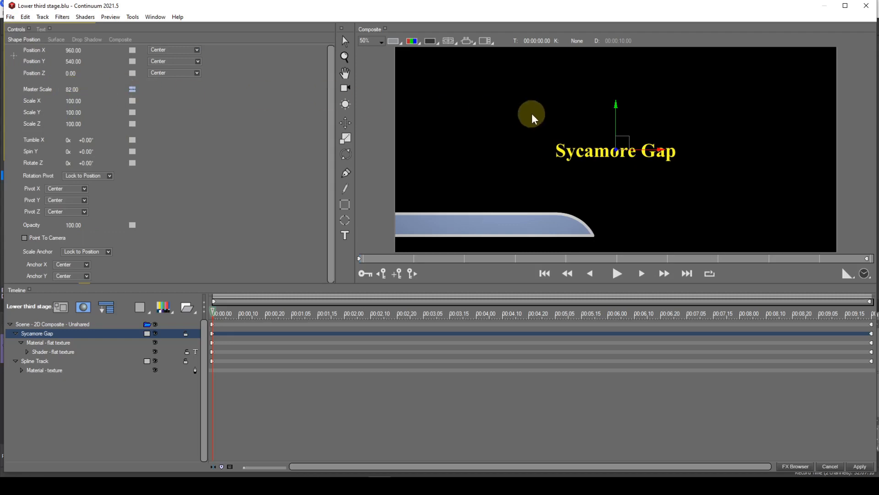
{"action": "left_click_drag", "start_coordinate": [614, 125], "coordinate": [497, 215]}
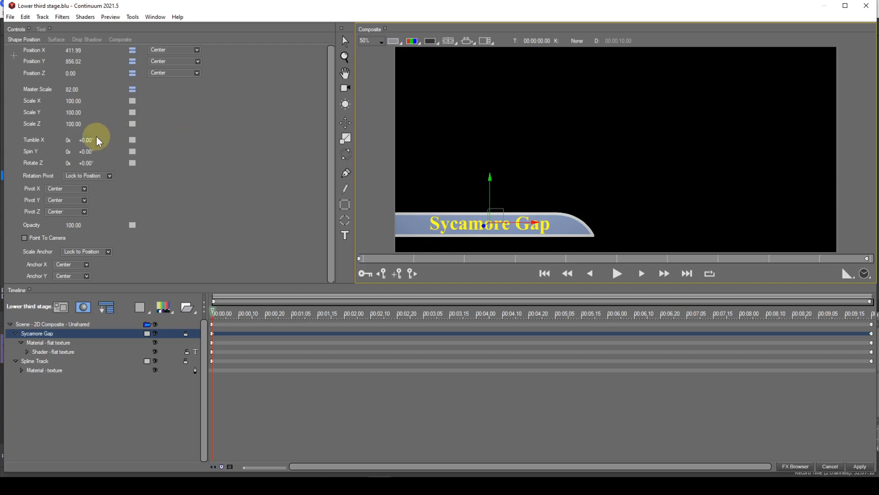
{"action": "left_click", "coordinate": [76, 90]}
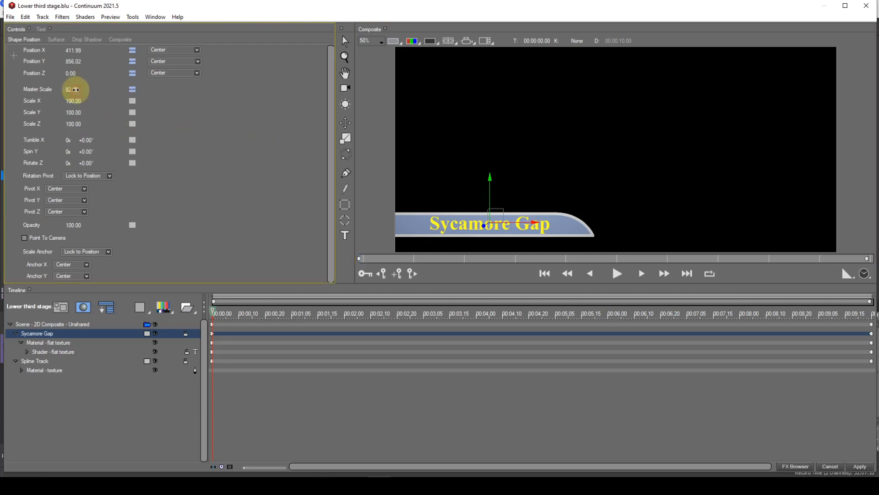
{"action": "left_click_drag", "start_coordinate": [75, 90], "coordinate": [74, 90]}
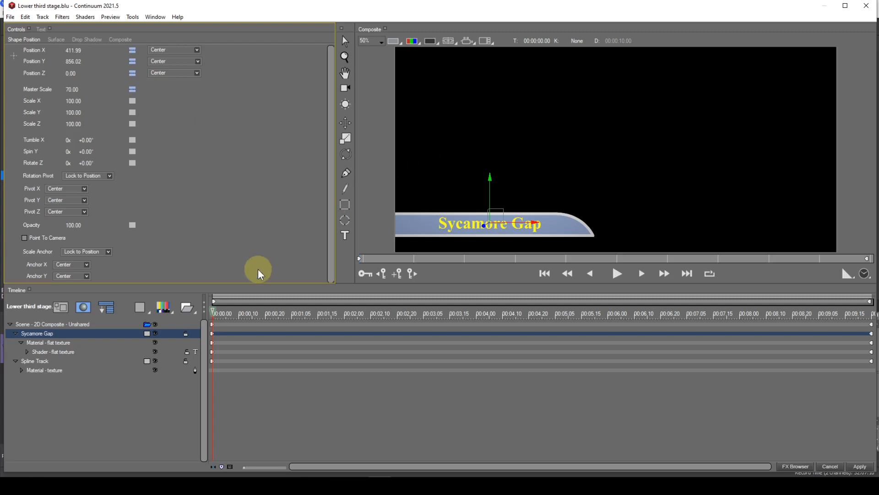
- Add a plain black border with an edge width of 0.97 to the "Sycamore Gap" title's material
{"action": "left_click", "coordinate": [56, 343]}
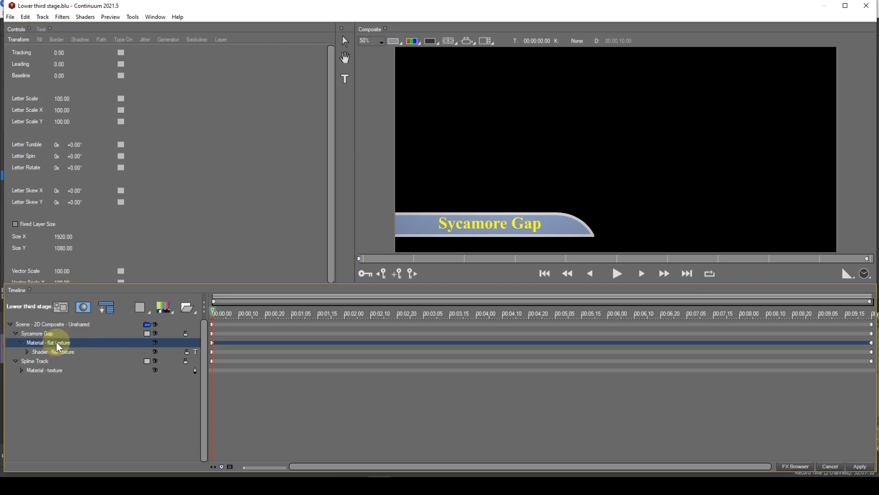
{"action": "left_click", "coordinate": [56, 40]}
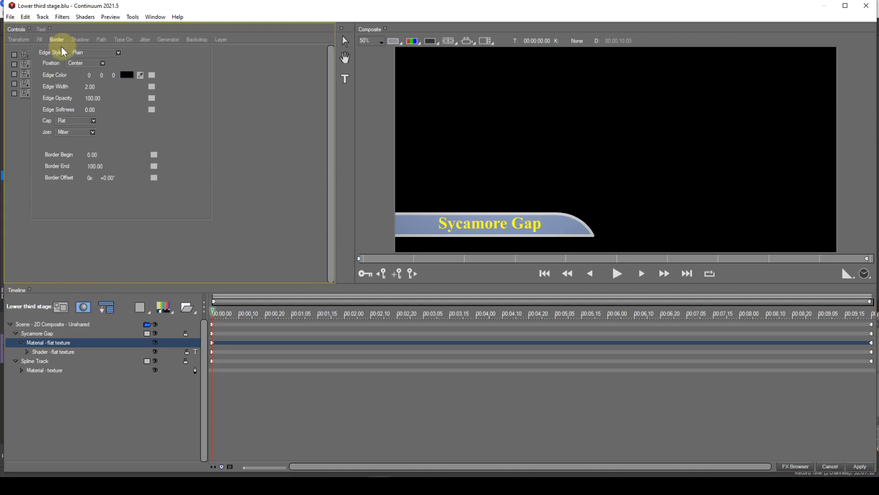
{"action": "left_click", "coordinate": [14, 56]}
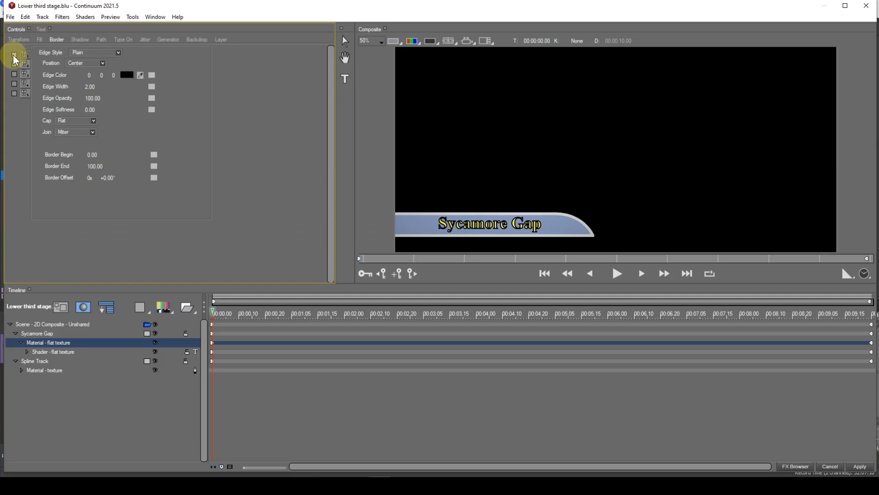
{"action": "left_click_drag", "start_coordinate": [92, 86], "coordinate": [94, 86]}
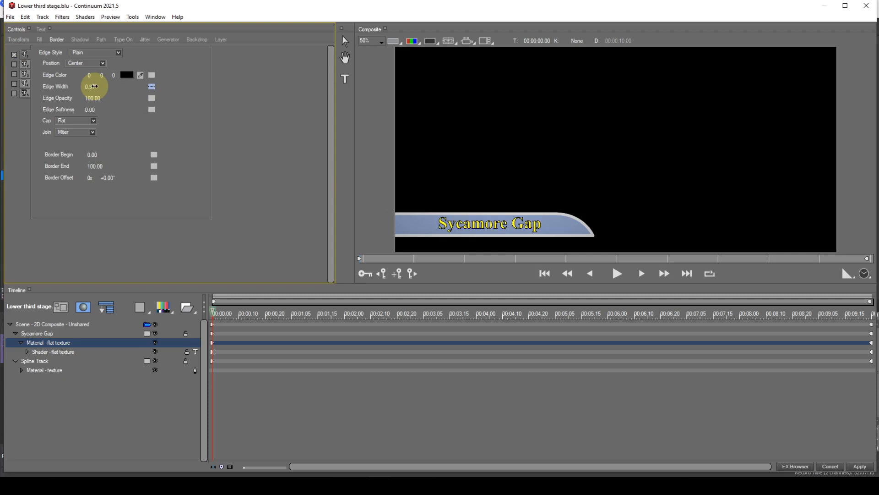
{"action": "left_click_drag", "start_coordinate": [93, 86], "coordinate": [95, 86]}
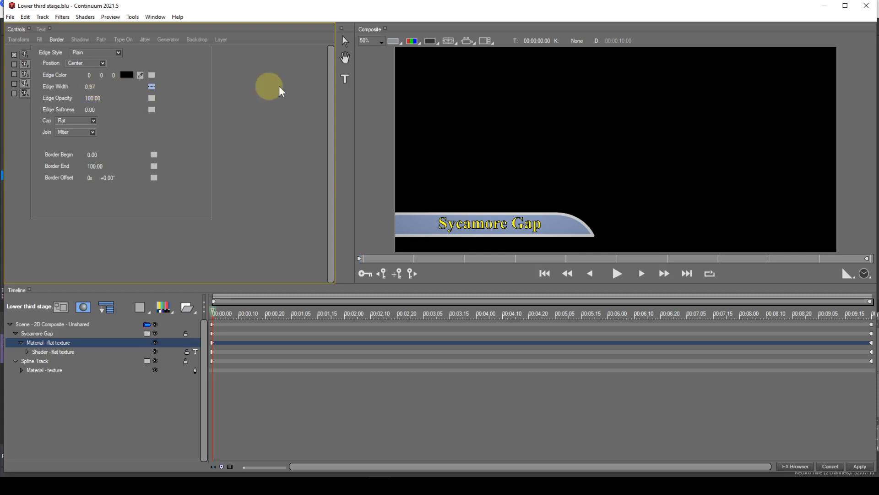
- Check the title's border up close and show the lower third composited over the background
{"action": "left_click", "coordinate": [344, 59]}
{"action": "left_click_drag", "start_coordinate": [467, 187], "coordinate": [551, 122]}
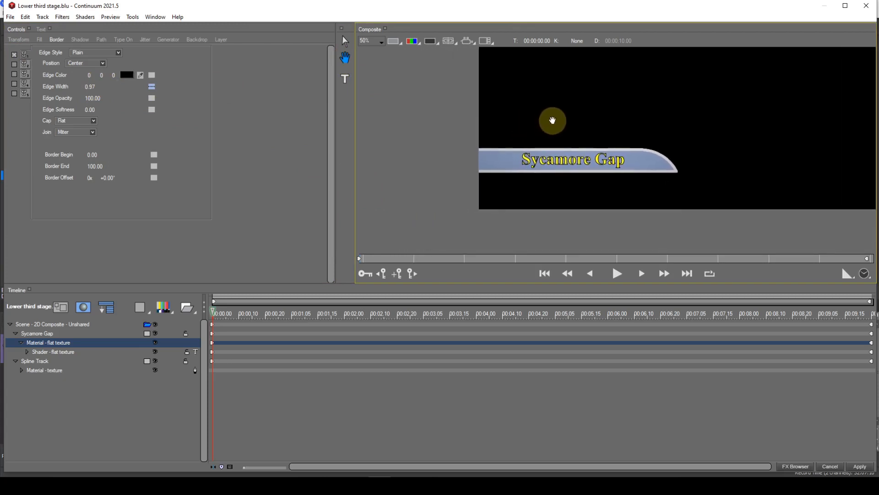
{"action": "scroll", "coordinate": [570, 167], "scroll_direction": "up", "scroll_amount": 1}
{"action": "scroll", "coordinate": [570, 167], "scroll_direction": "up", "scroll_amount": 1}
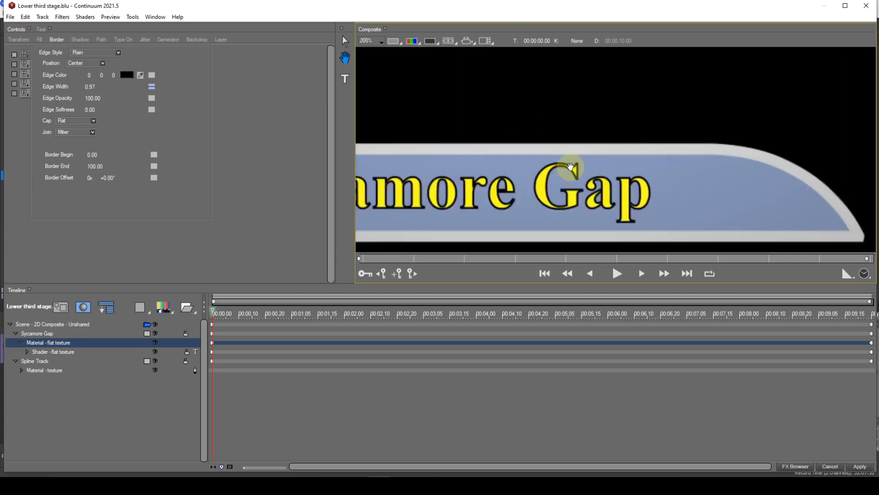
{"action": "scroll", "coordinate": [570, 167], "scroll_direction": "down", "scroll_amount": 1}
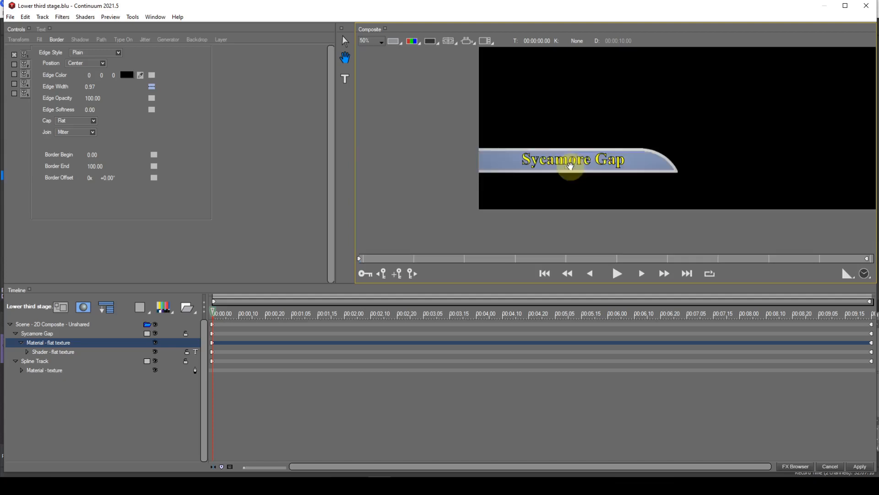
{"action": "scroll", "coordinate": [600, 112], "scroll_direction": "down", "scroll_amount": 1}
{"action": "left_click_drag", "start_coordinate": [536, 149], "coordinate": [515, 160]}
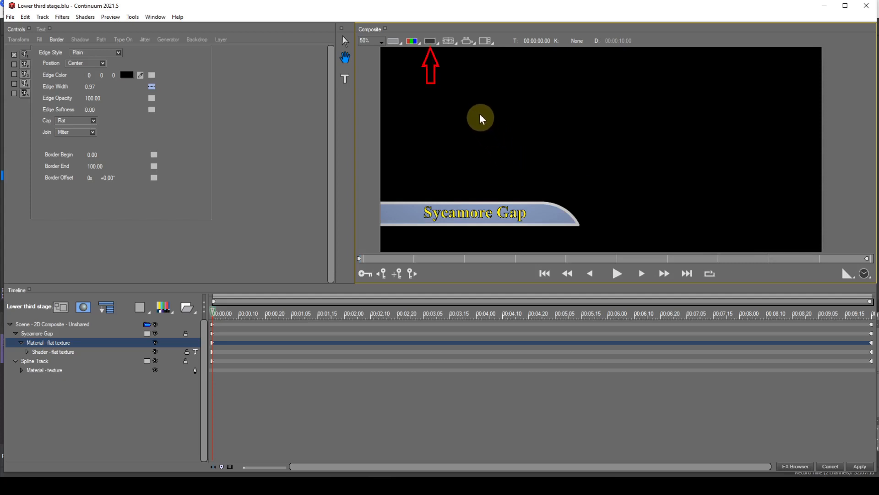
{"action": "left_click", "coordinate": [438, 46]}
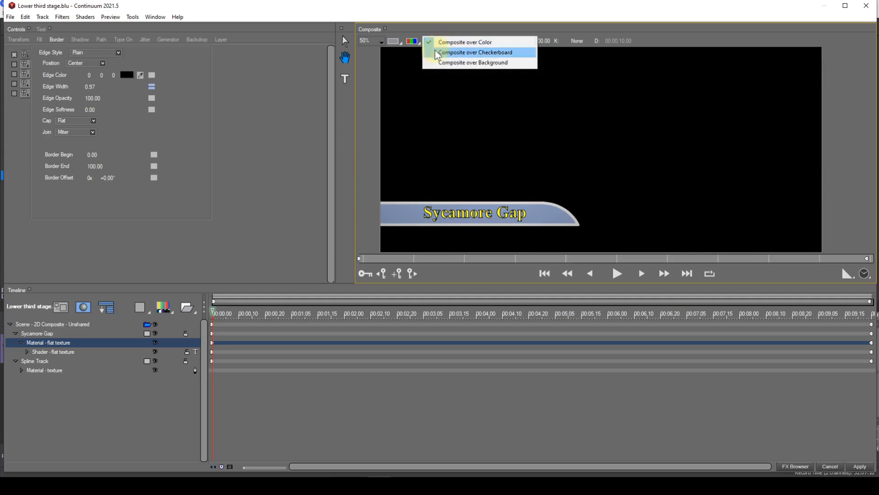
{"action": "left_click", "coordinate": [433, 64]}
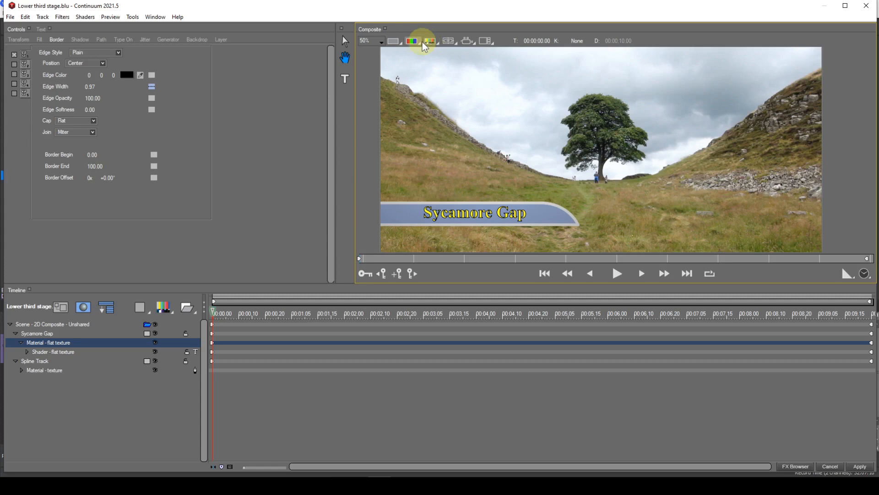
- Move the whole 2D Composite scene container down slightly to about X 950, Y 592
{"action": "left_click", "coordinate": [78, 326]}
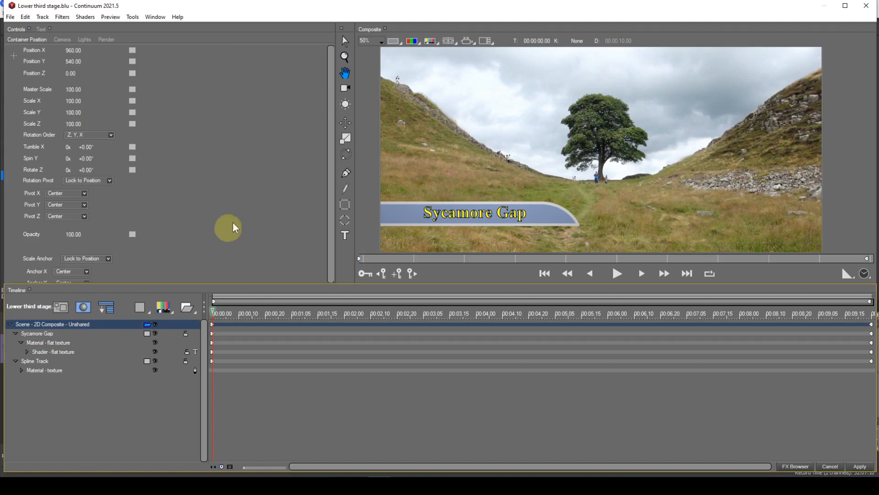
{"action": "left_click", "coordinate": [346, 42]}
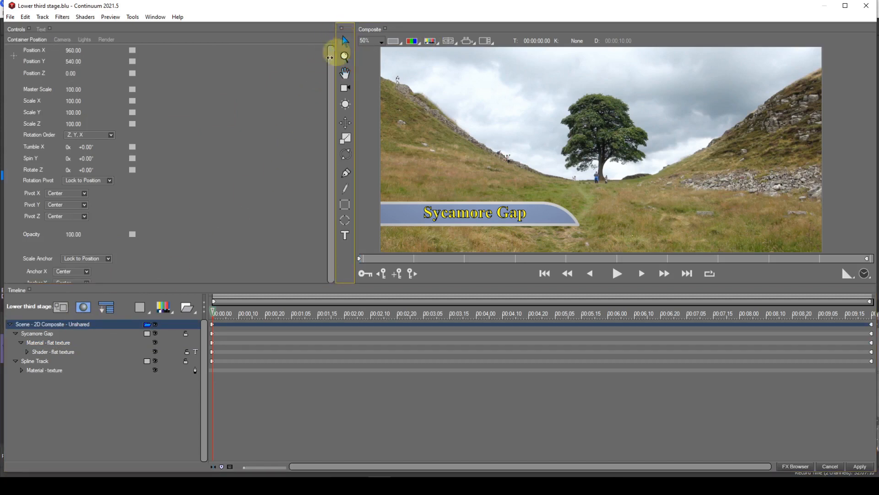
{"action": "left_click", "coordinate": [89, 326]}
{"action": "left_click", "coordinate": [600, 176]}
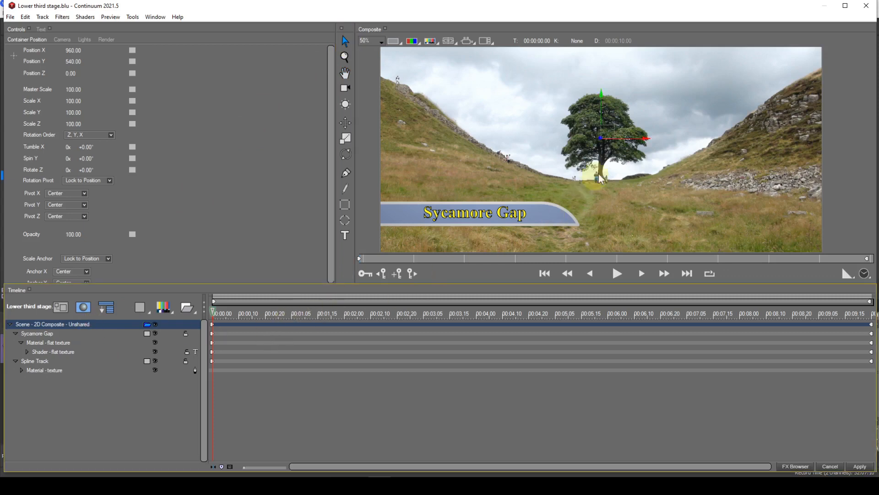
{"action": "left_click", "coordinate": [608, 135]}
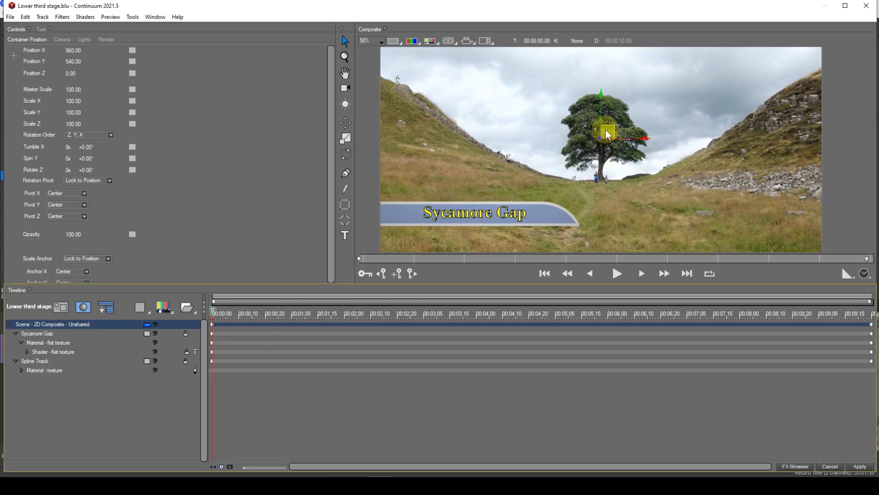
{"action": "left_click_drag", "start_coordinate": [606, 131], "coordinate": [603, 143]}
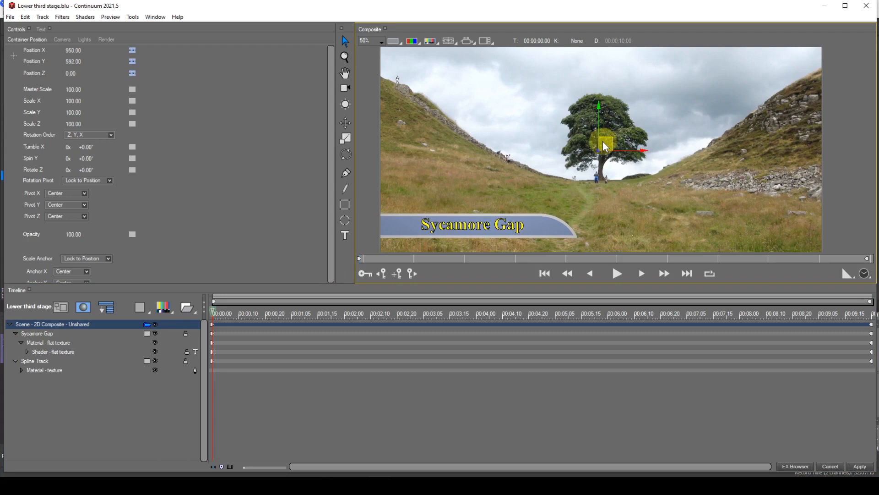
- Stretch the scene container to Scale X 104.06 and Scale Y 106.76, and nudge it slightly upward
{"action": "left_click", "coordinate": [345, 138]}
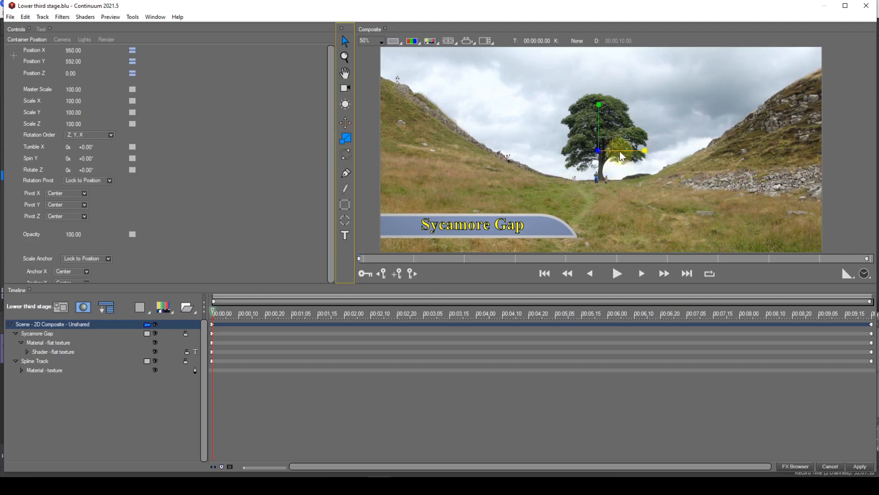
{"action": "left_click_drag", "start_coordinate": [644, 149], "coordinate": [646, 150]}
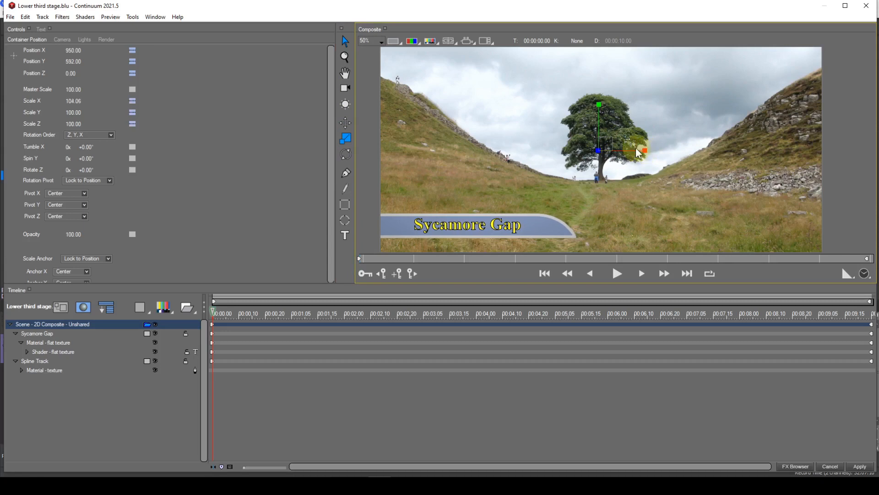
{"action": "left_click_drag", "start_coordinate": [598, 105], "coordinate": [598, 100]}
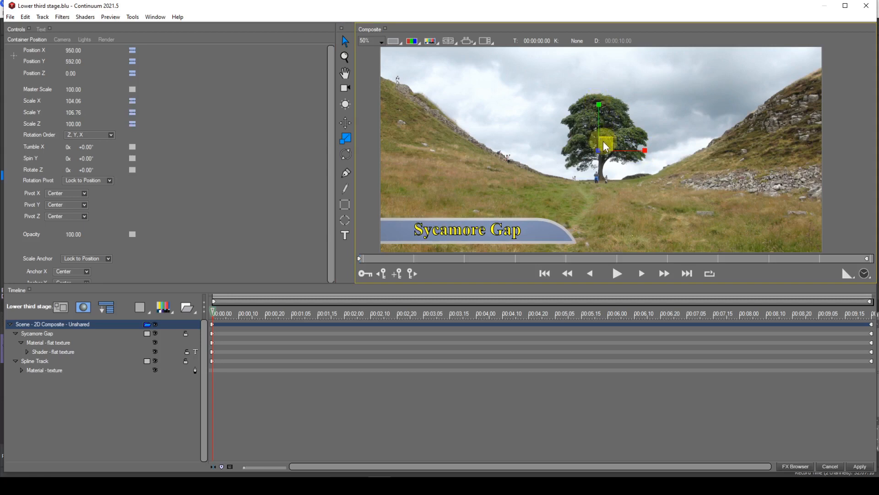
{"action": "left_click", "coordinate": [350, 122]}
{"action": "left_click_drag", "start_coordinate": [609, 144], "coordinate": [607, 137]}
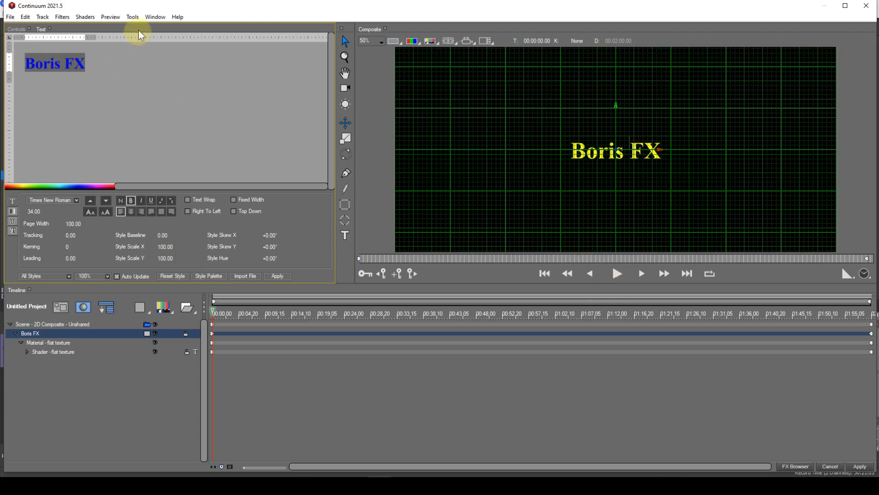
- Open the grids and guides settings, try the Dotted grid style, and set the grid style to Dashed
{"action": "left_click", "coordinate": [154, 17]}
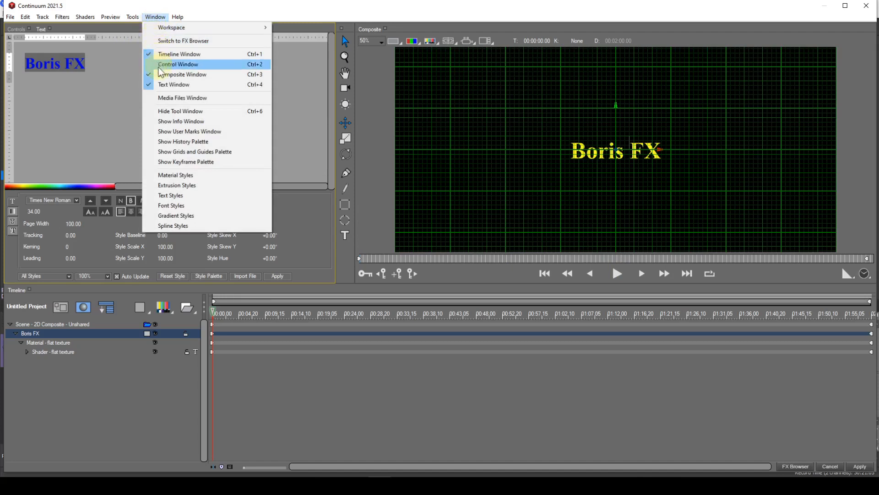
{"action": "left_click", "coordinate": [164, 151]}
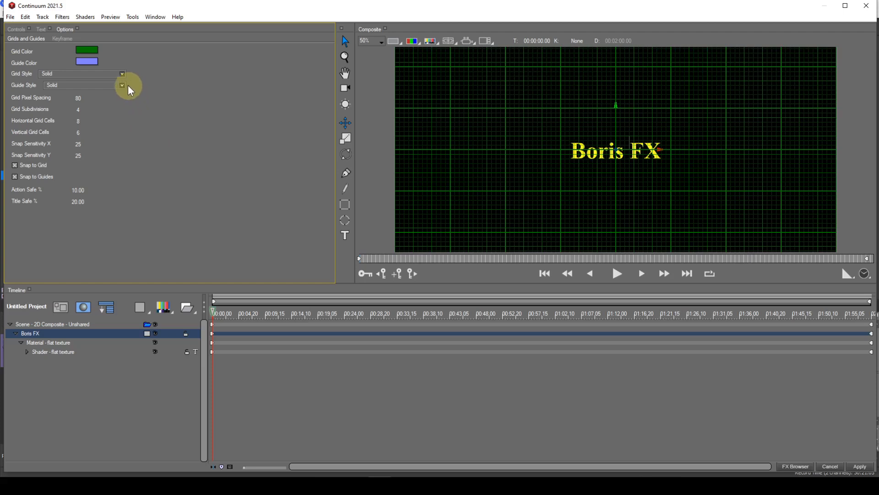
{"action": "left_click", "coordinate": [121, 74]}
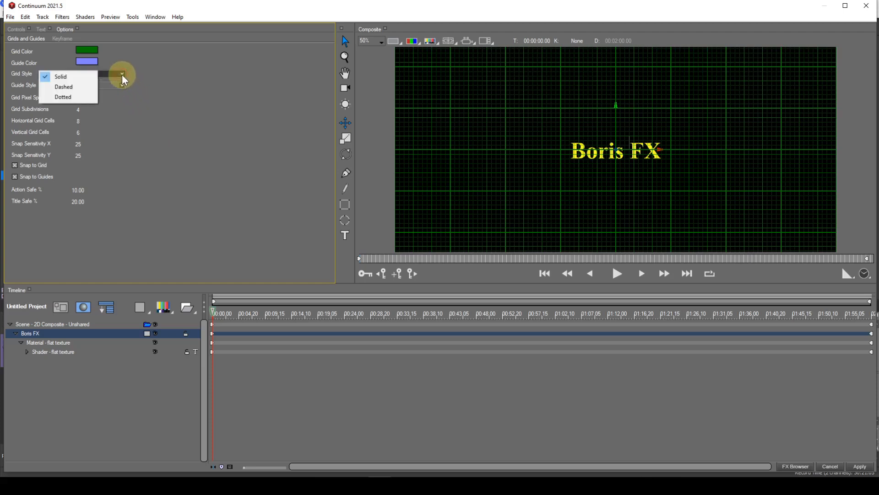
{"action": "left_click", "coordinate": [70, 97]}
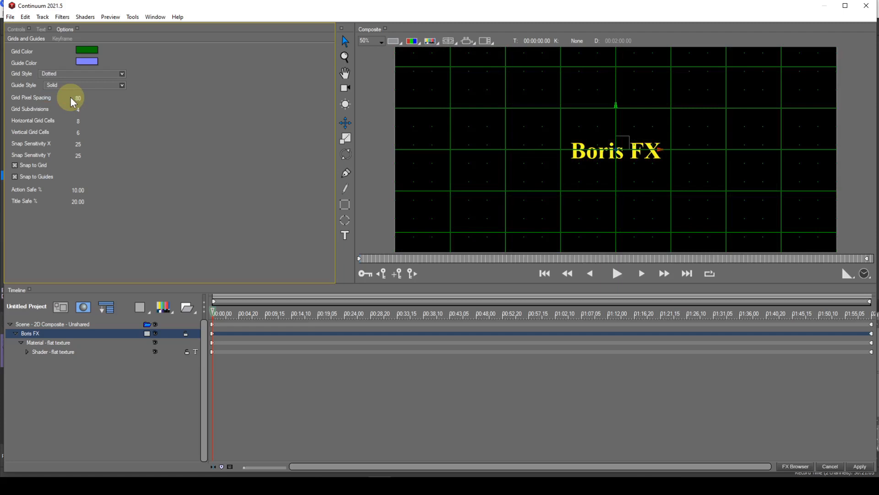
{"action": "left_click", "coordinate": [121, 73]}
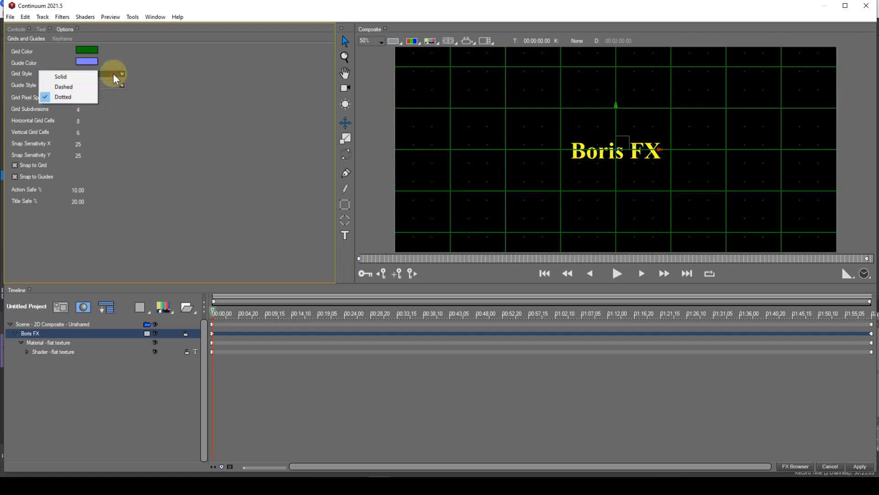
{"action": "left_click", "coordinate": [74, 86]}
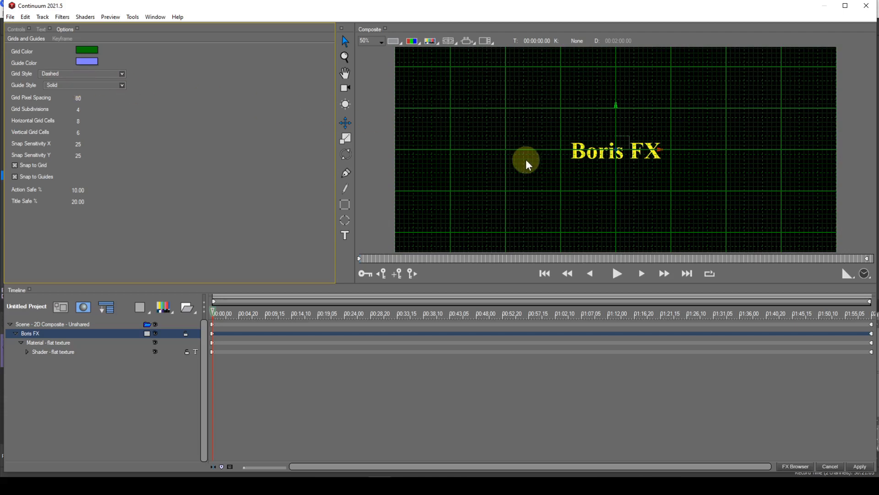
- Examine the dashed grid's main cells and subdivisions around the "Boris FX" text in the composite
{"action": "scroll", "coordinate": [526, 160], "scroll_direction": "up", "scroll_amount": 3}
{"action": "scroll", "coordinate": [528, 162], "scroll_direction": "down", "scroll_amount": 2}
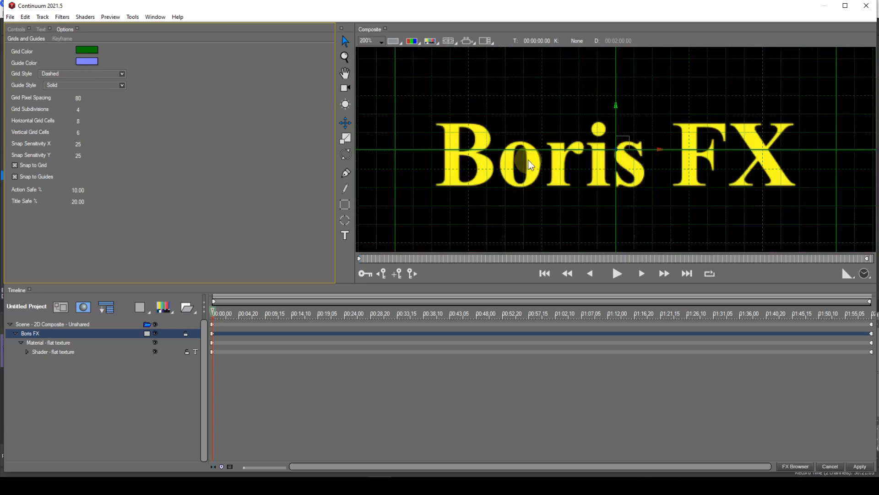
{"action": "scroll", "coordinate": [531, 165], "scroll_direction": "down", "scroll_amount": 1}
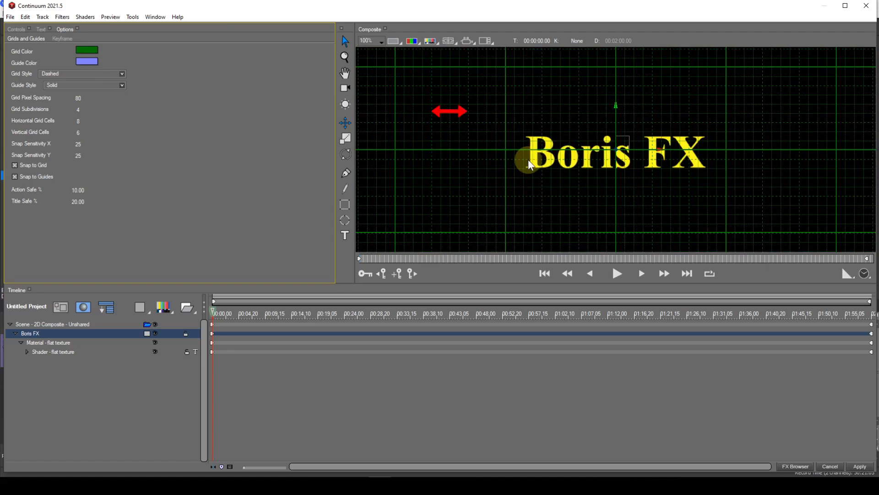
{"action": "scroll", "coordinate": [529, 159], "scroll_direction": "down", "scroll_amount": 1}
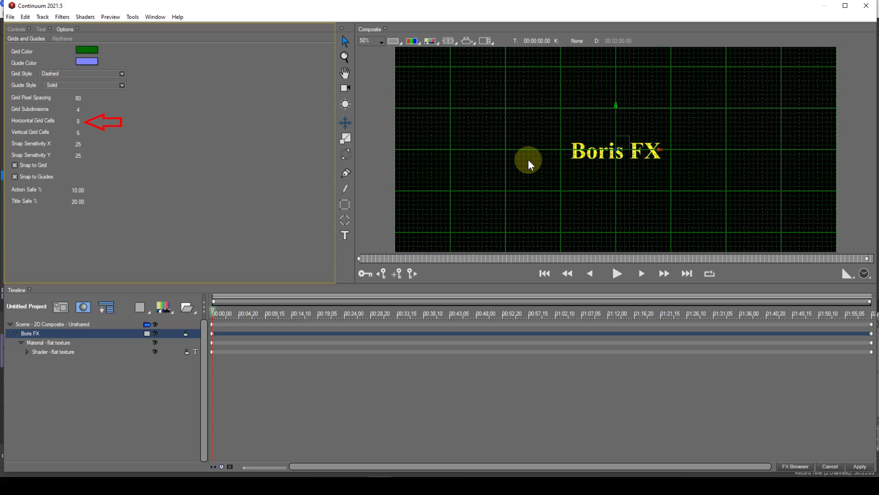
{"action": "scroll", "coordinate": [528, 159], "scroll_direction": "down", "scroll_amount": 1}
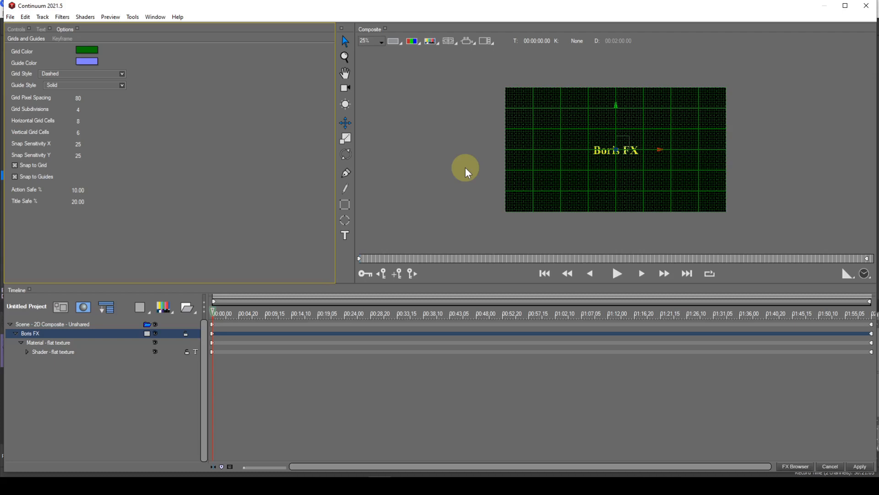
{"action": "scroll", "coordinate": [466, 168], "scroll_direction": "up", "scroll_amount": 1}
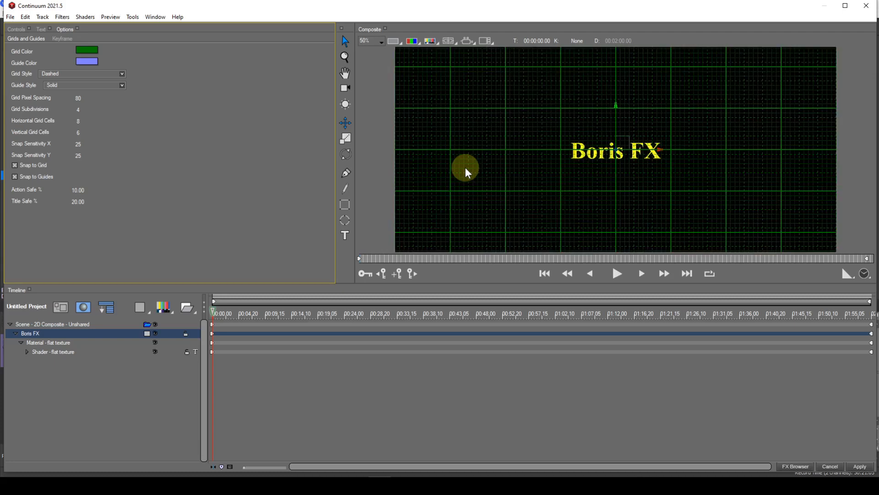